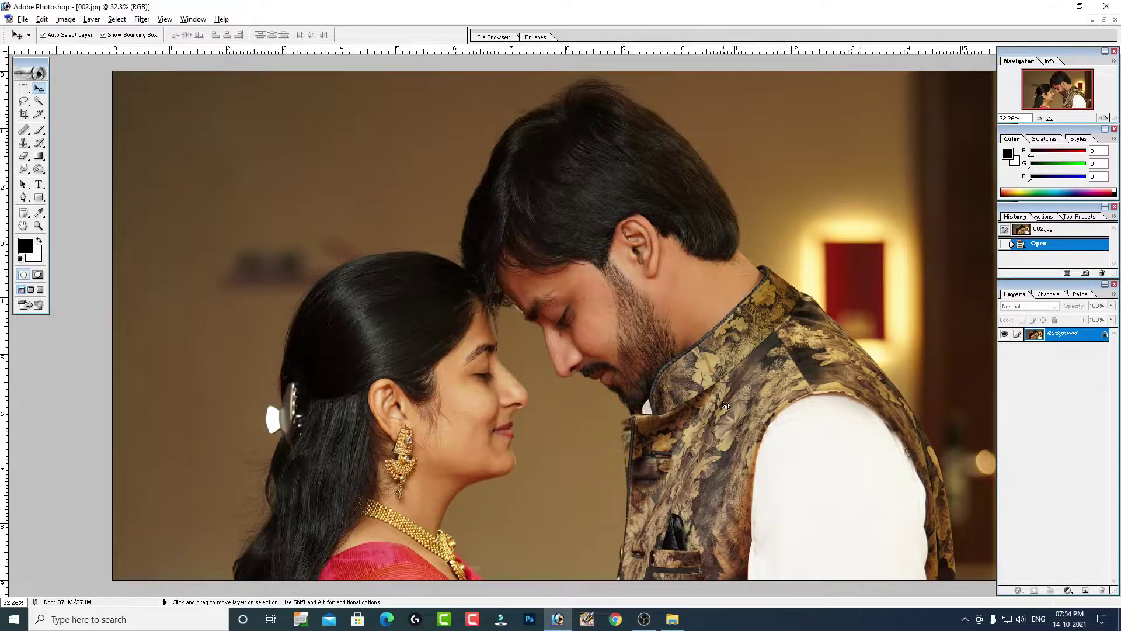
Fit the photo to the window, then duplicate the Background layer as '001'.
right_click(557, 272)
left_click(594, 282)
left_click_drag(665, 360, 847, 527)
key("ctrl+0")
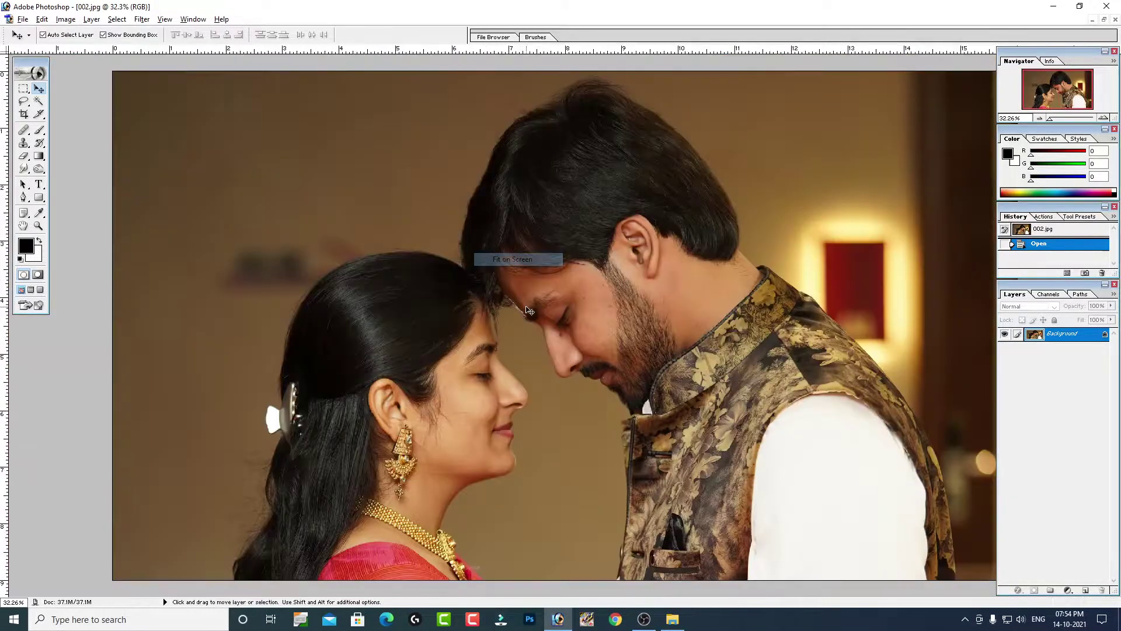
right_click(1057, 336)
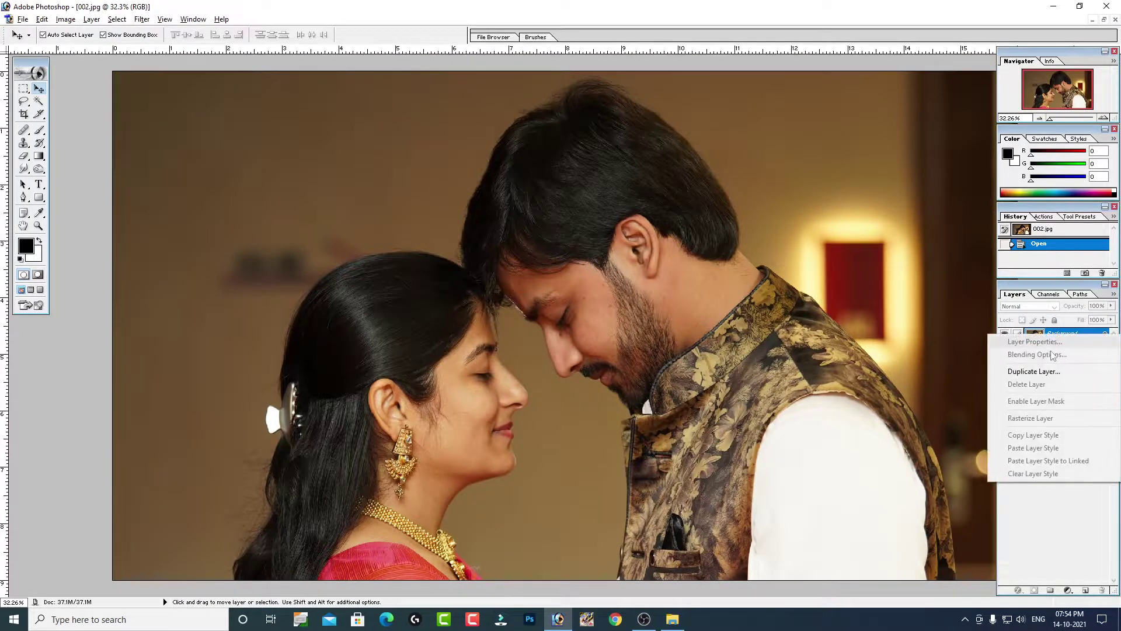
left_click(1034, 368)
type("001")
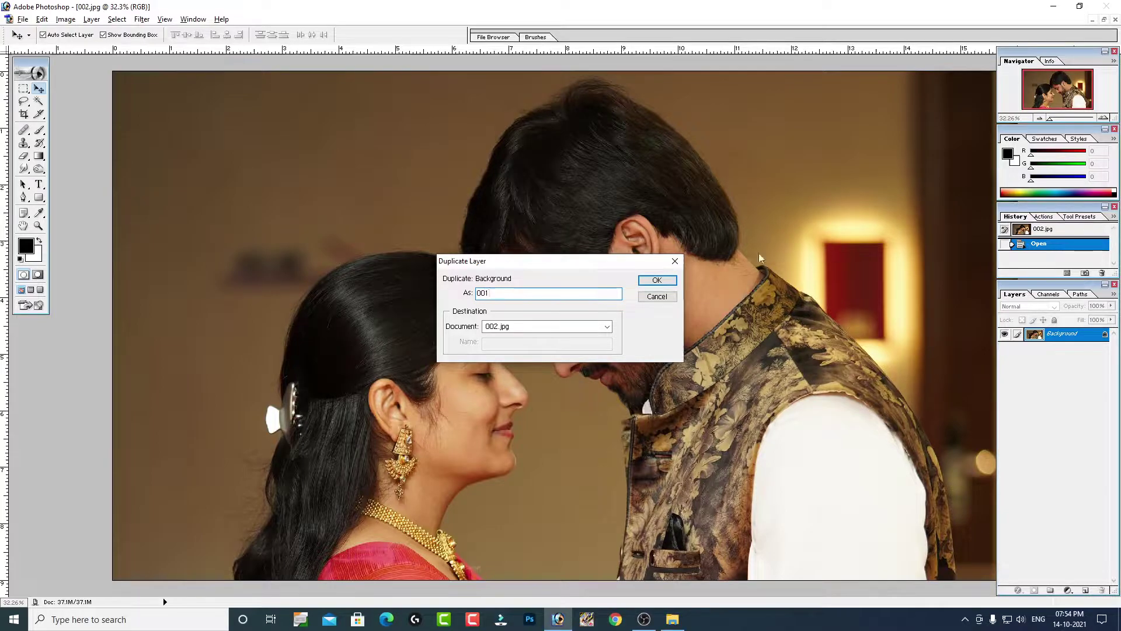
left_click(656, 280)
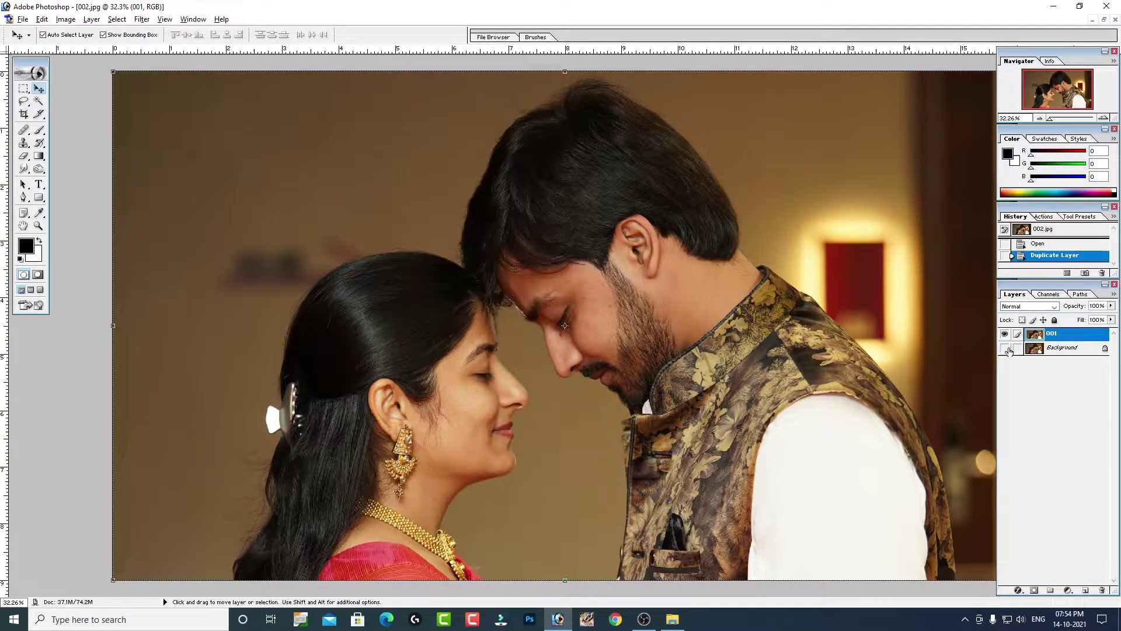
Turn the layer's visibility back on and zoom in on the woman's face.
left_click(1005, 334)
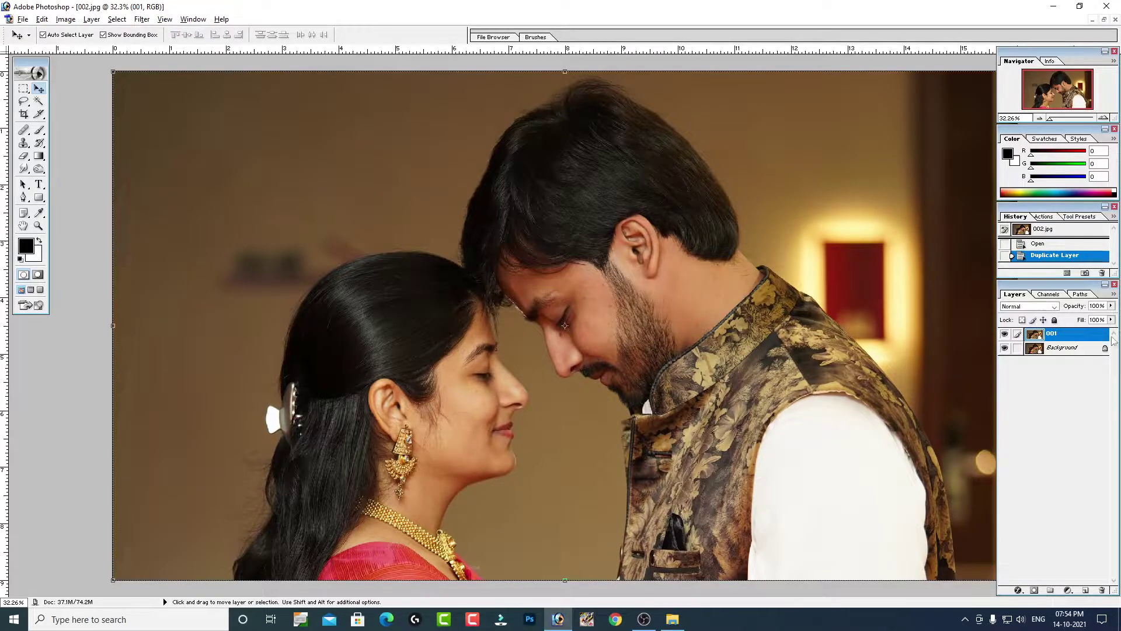
key("ctrl+space")
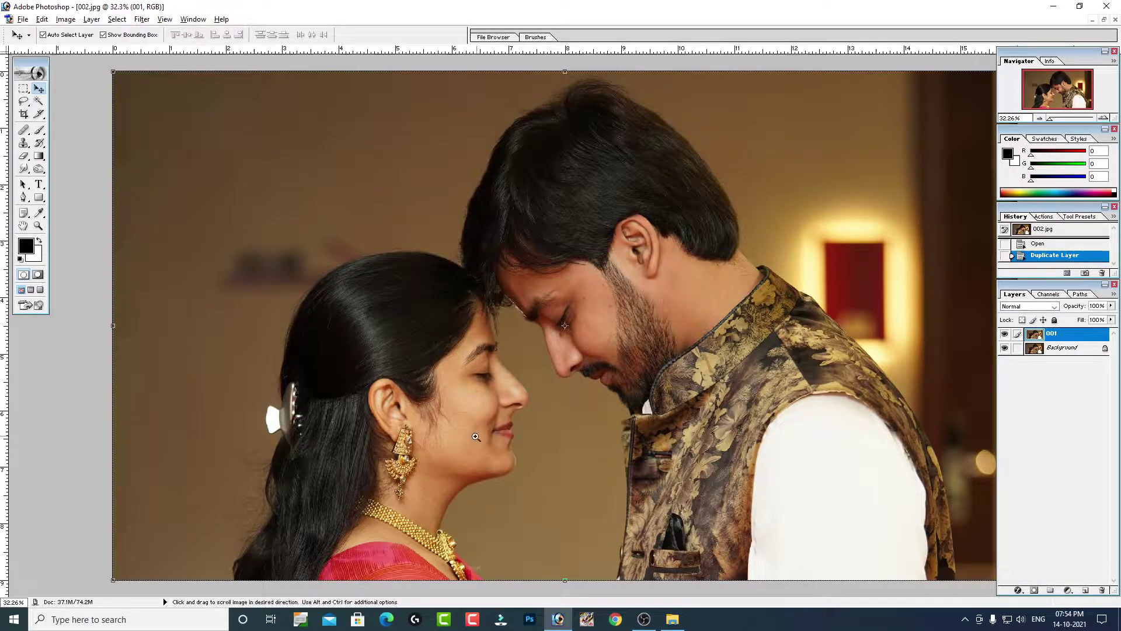
left_click_drag(330, 223, 819, 465)
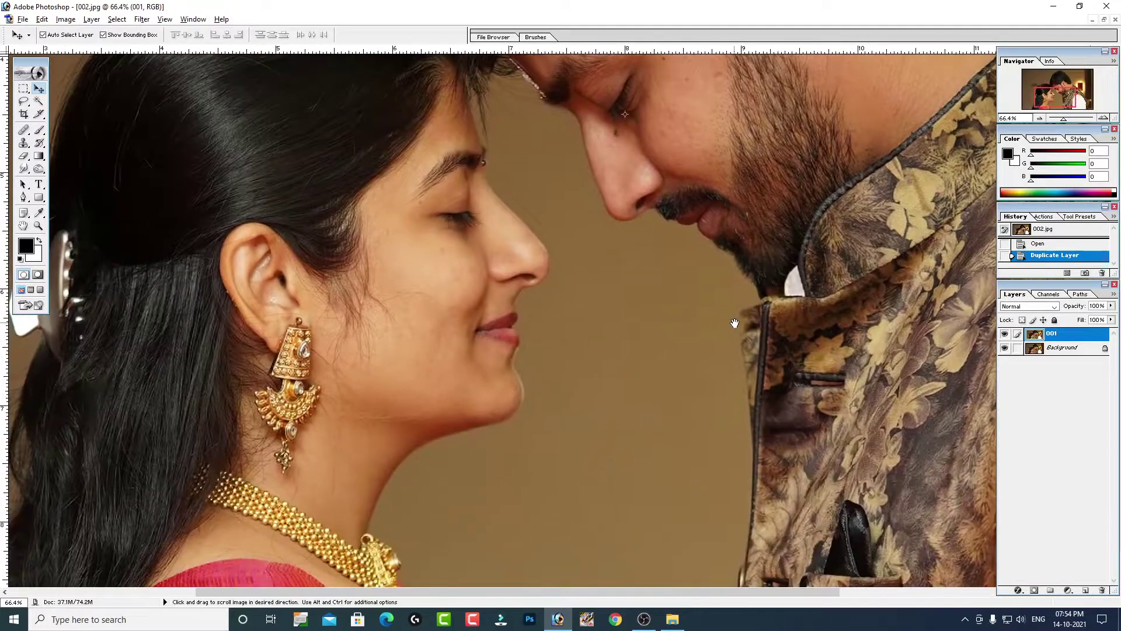
left_click_drag(247, 244, 345, 98)
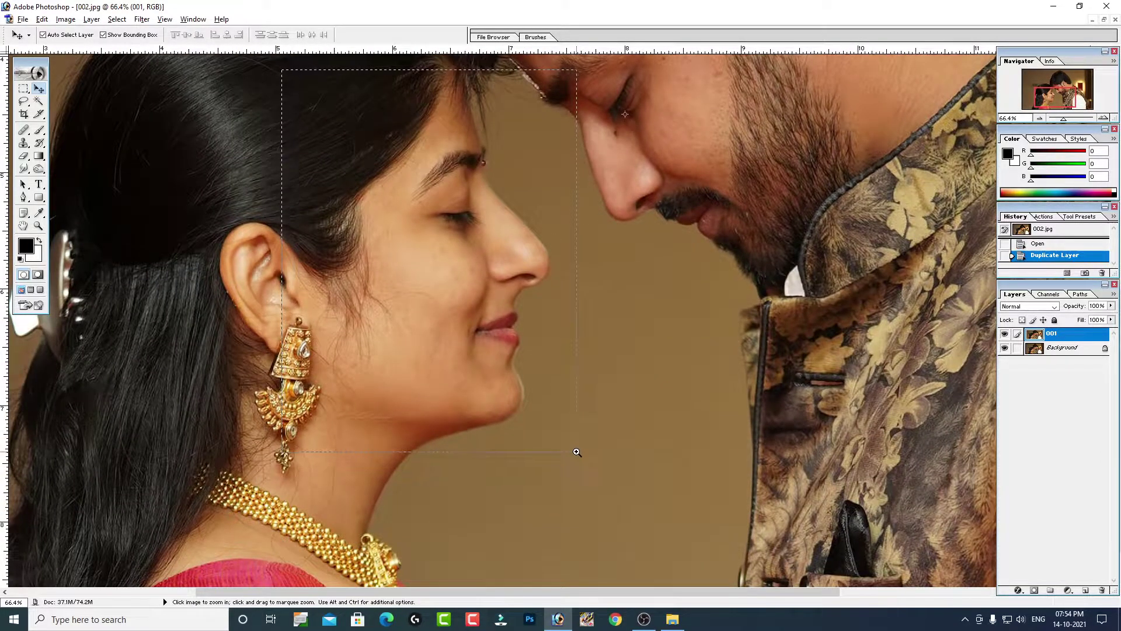
left_click_drag(576, 452, 576, 452)
left_click_drag(666, 315, 634, 342)
Zoom closer onto her nose and lips, then select the Healing Brush.
key("ctrl+space")
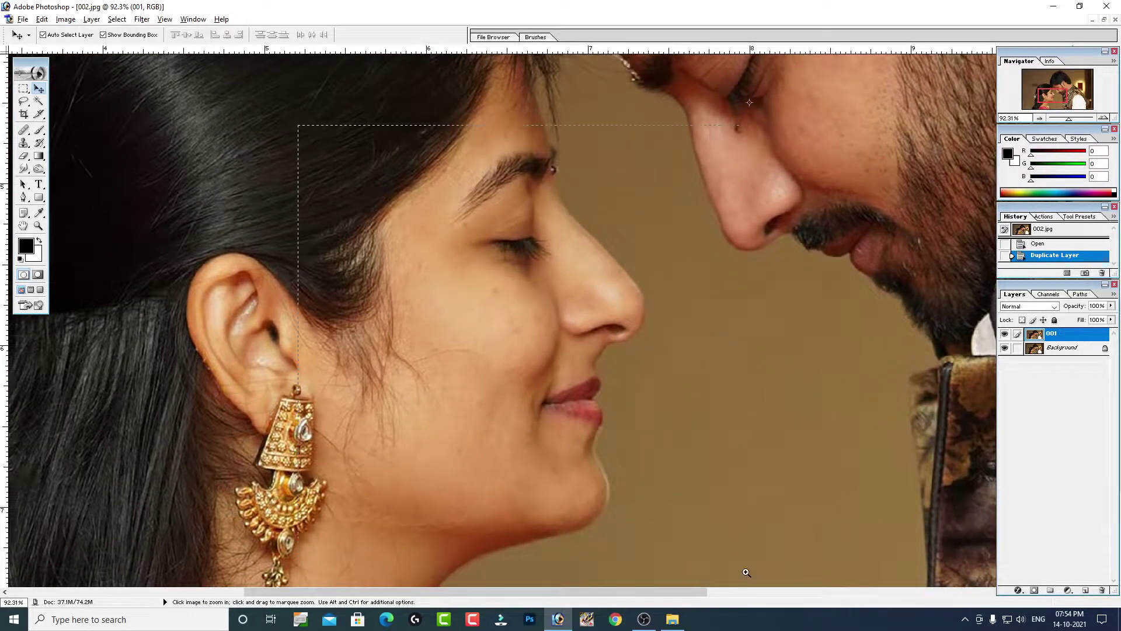
left_click_drag(746, 573, 746, 573)
mouse_move(620, 343)
left_mouse_down()
mouse_move(706, 181)
mouse_move(586, 238)
left_mouse_up()
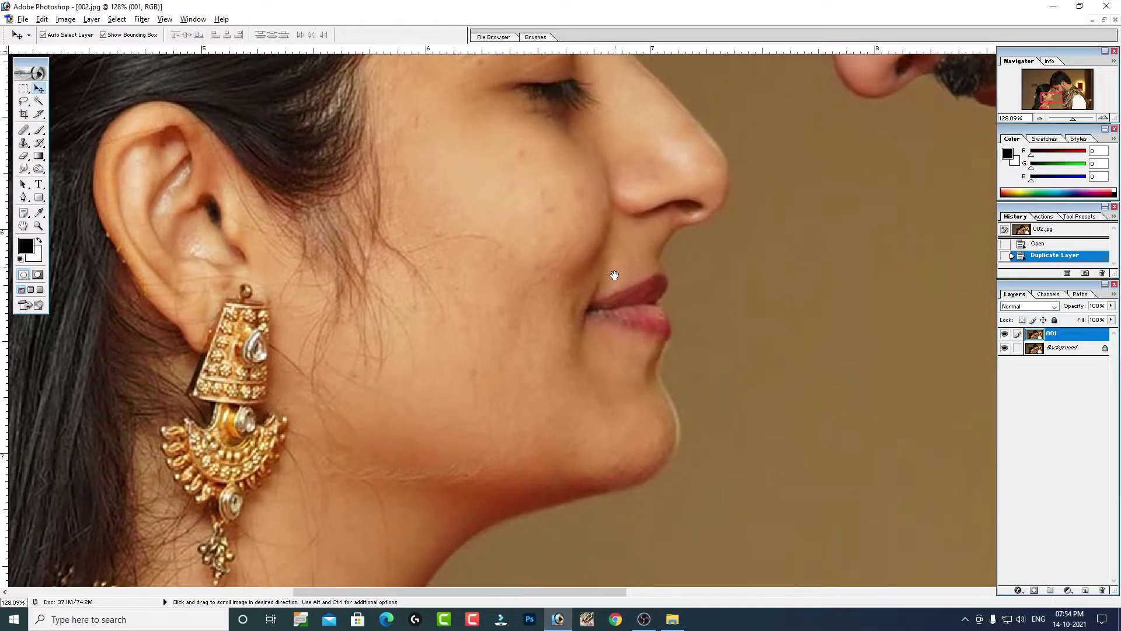
left_click_drag(649, 420, 605, 443)
scroll(573, 420, "up", 2)
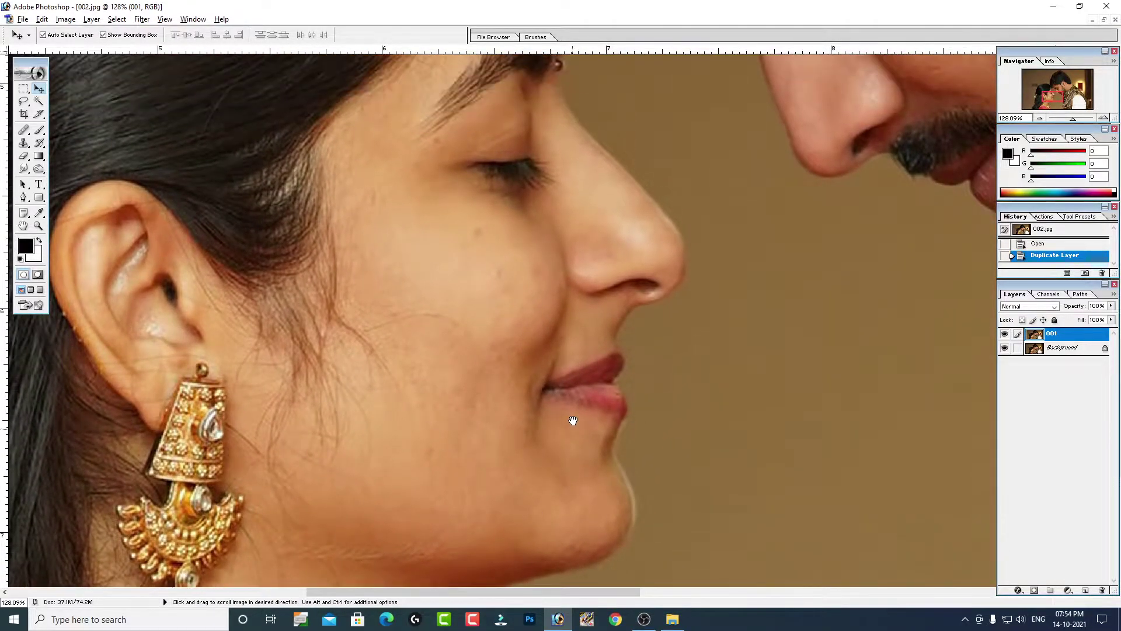
scroll(601, 476, "up", 2)
scroll(629, 445, "up", 3)
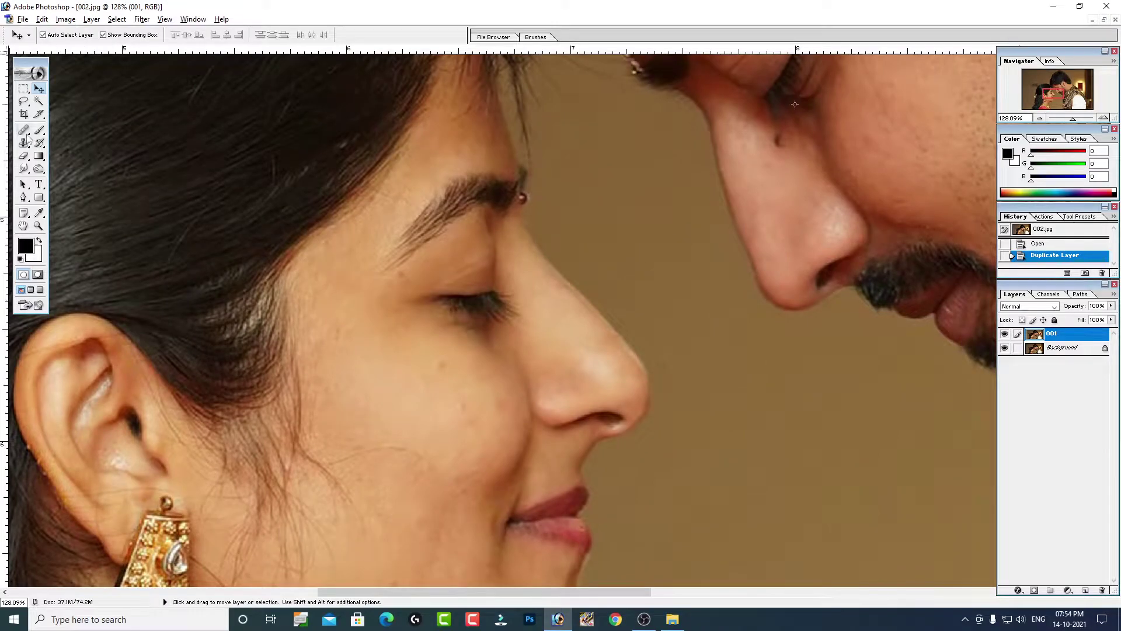
left_click_drag(28, 137, 82, 135)
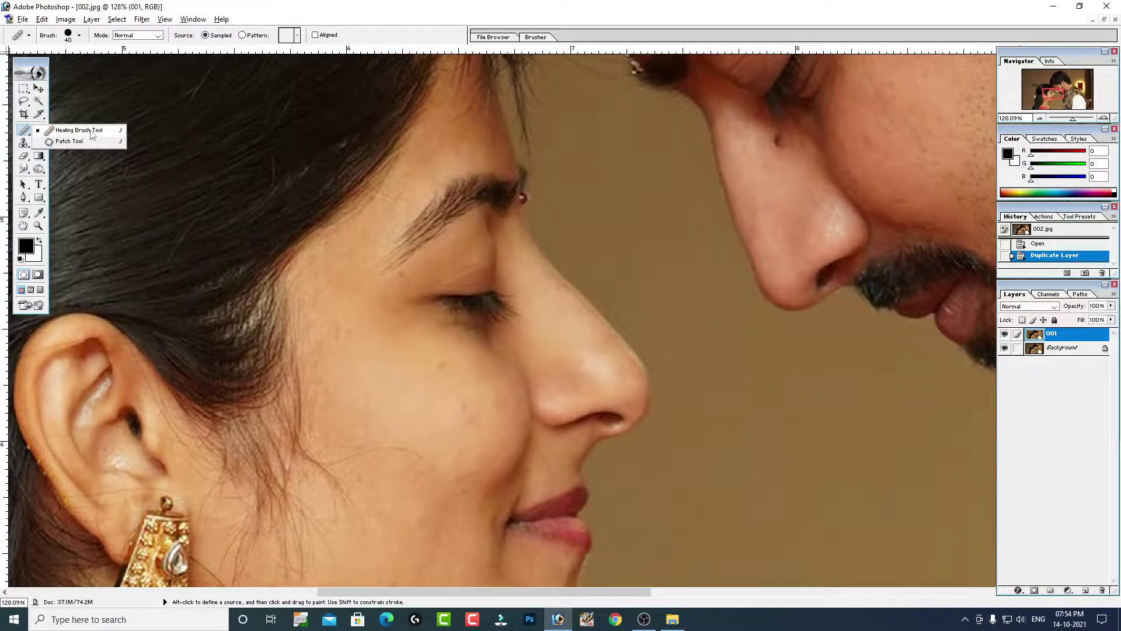
Sample clean cheek skin and heal four blemishes on the woman's cheek.
left_click(437, 358)
key("Return")
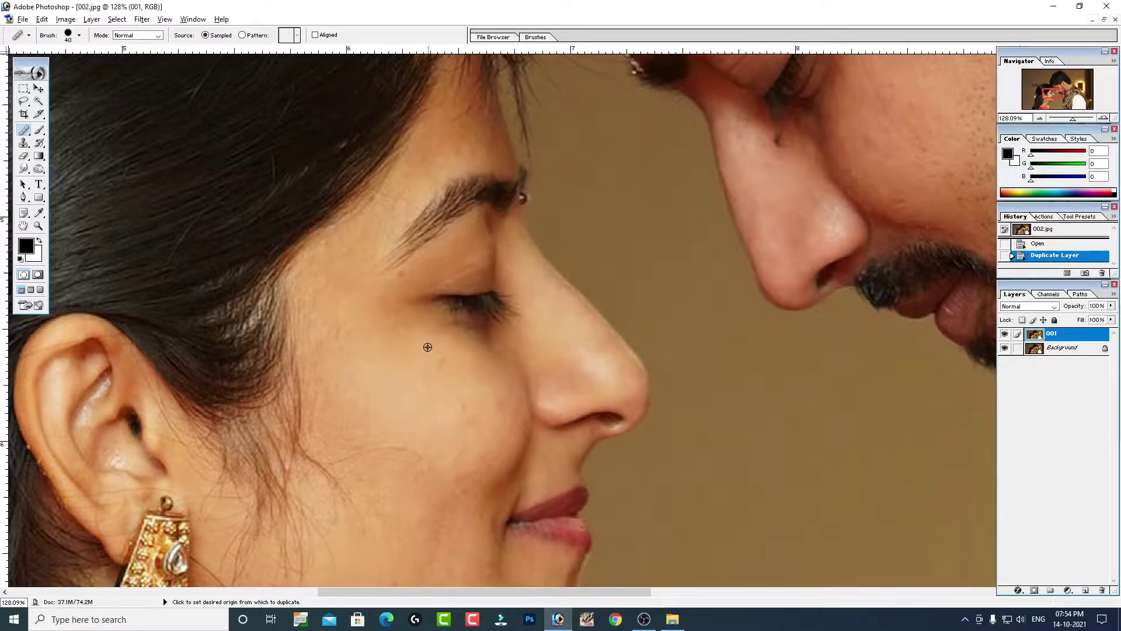
left_click(427, 347, "alt")
left_click(443, 367)
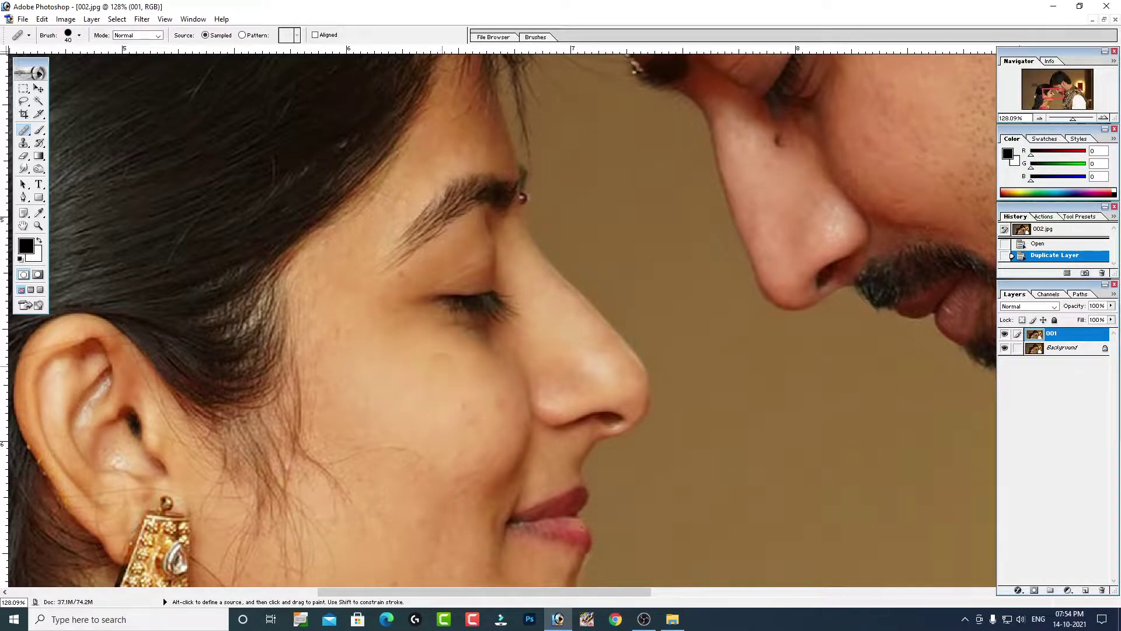
left_click(467, 406)
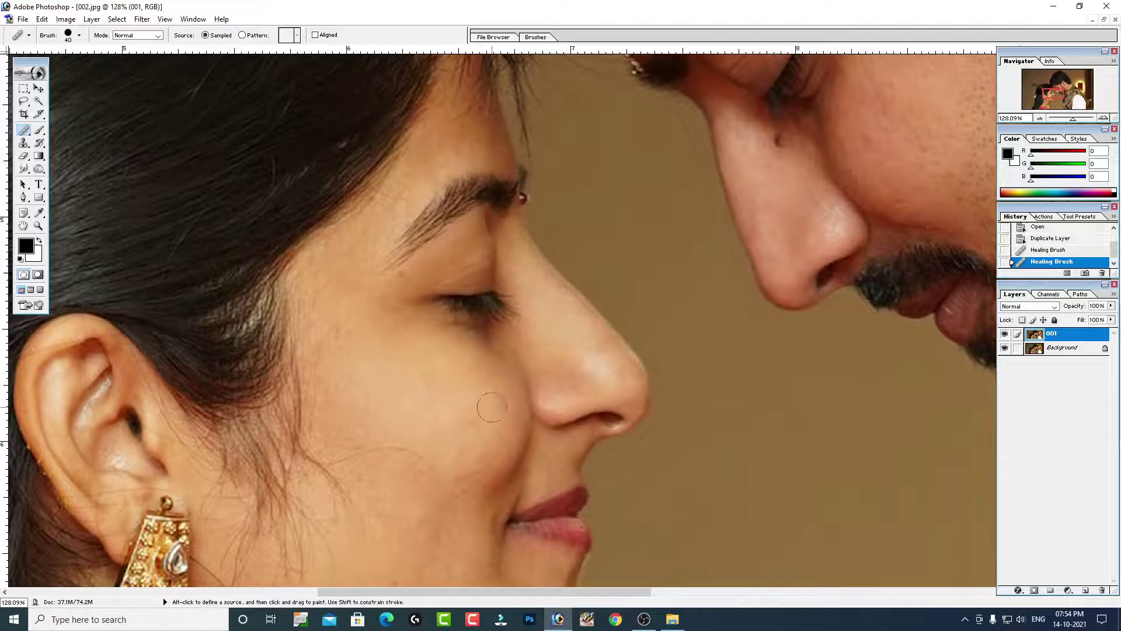
left_click(493, 406)
left_click(469, 423)
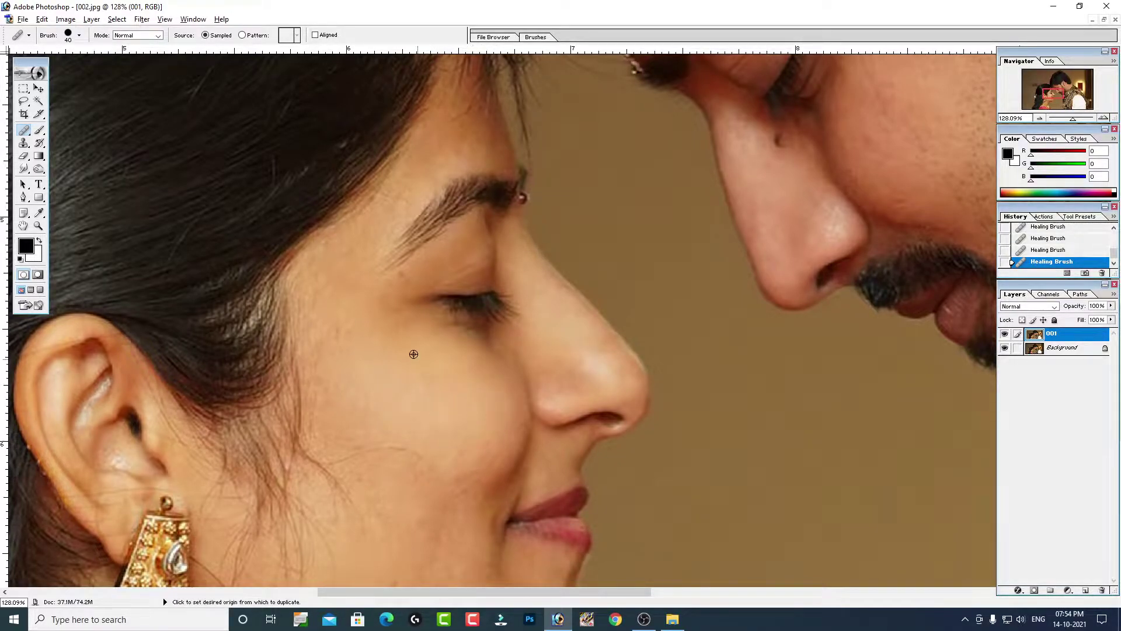
Shrink the healing brush and heal the skin just below her eyebrow.
right_click(430, 274)
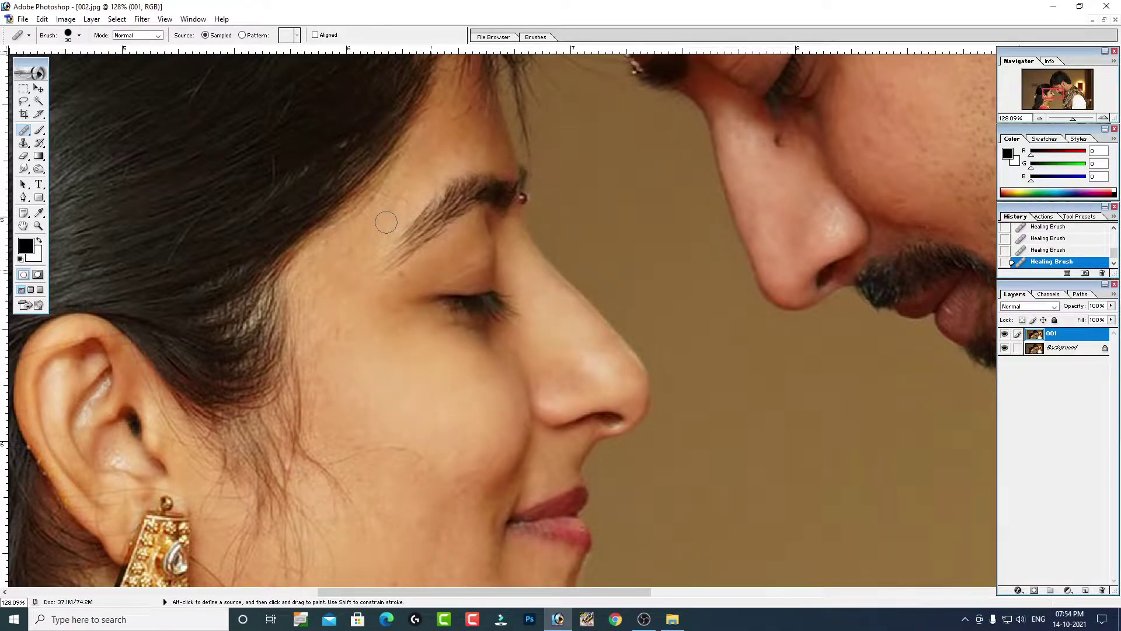
scroll(446, 292, "up", 2)
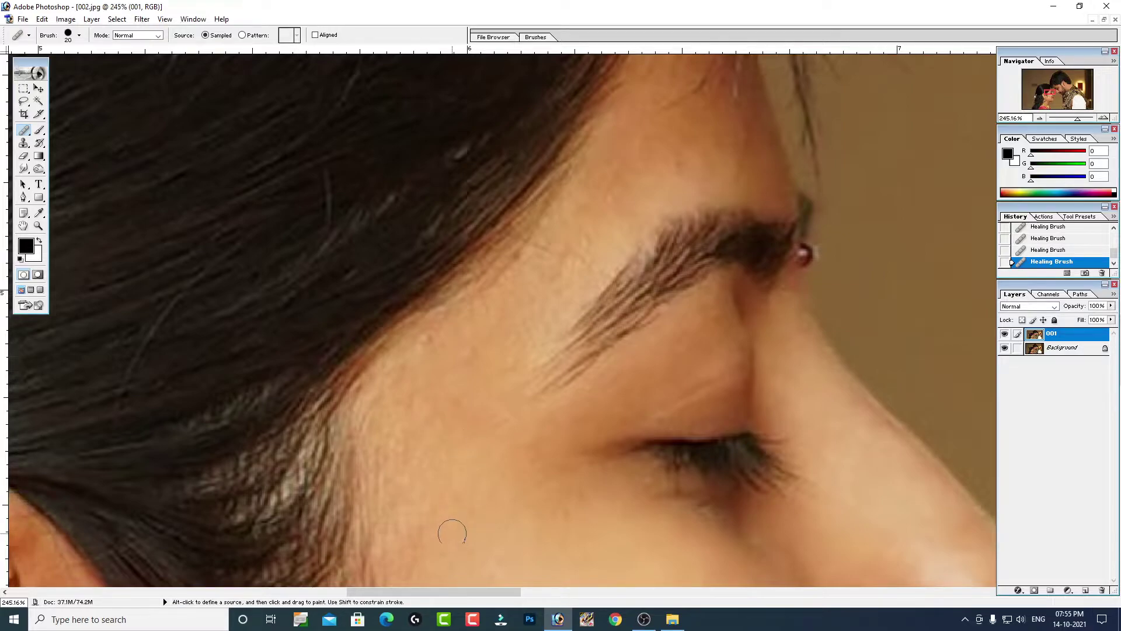
left_click(467, 442, "alt")
mouse_move(457, 484)
left_mouse_down()
mouse_move(453, 494)
mouse_move(491, 518)
left_mouse_up()
key("space")
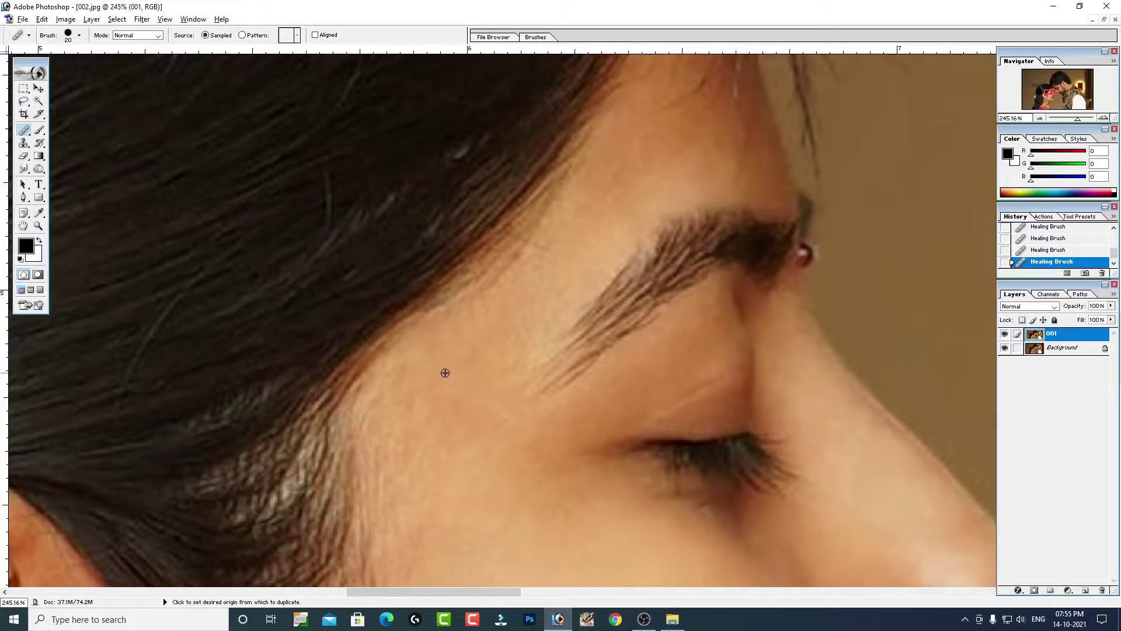
right_click(610, 294)
At actual pixels, sample clean cheek skin and heal the lower cheek beside her lips.
left_click(640, 315)
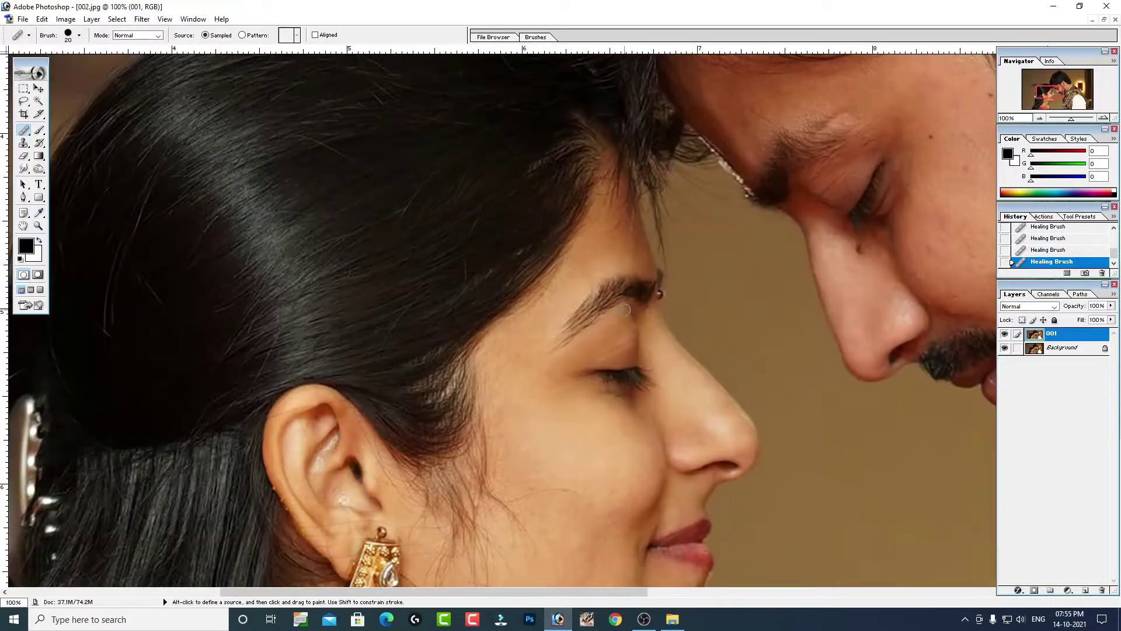
scroll(584, 351, "down", 3)
left_click_drag(400, 304, 639, 451)
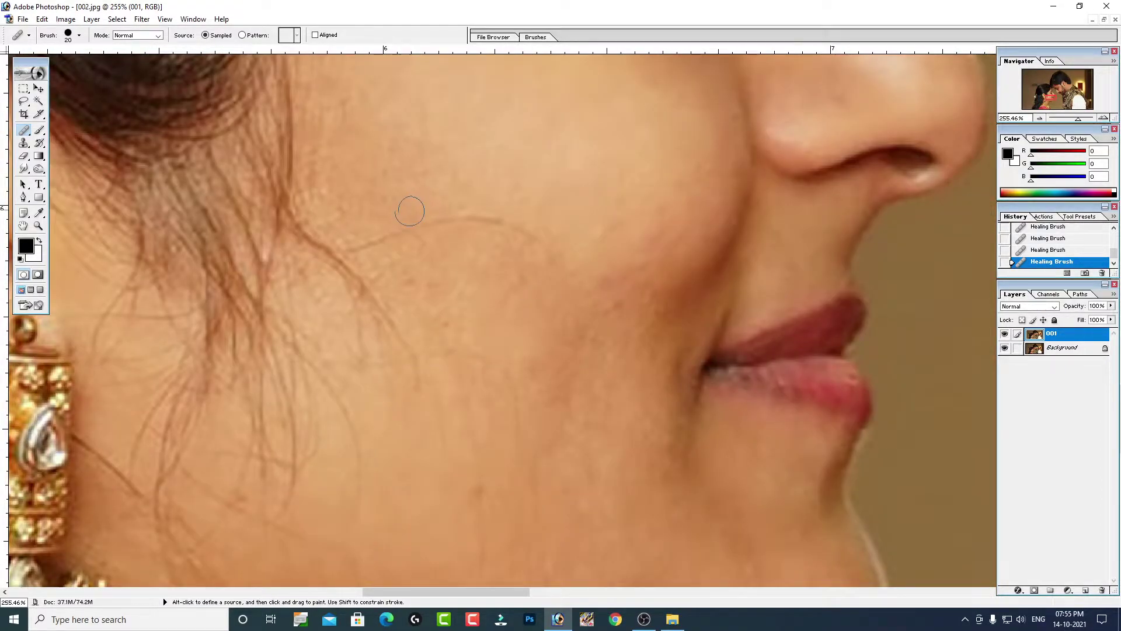
key("alt")
left_click(391, 170, "alt")
left_click(596, 338, "alt")
left_click(616, 243, "alt")
mouse_move(620, 231)
left_mouse_down()
mouse_move(659, 231)
mouse_move(628, 255)
left_mouse_up()
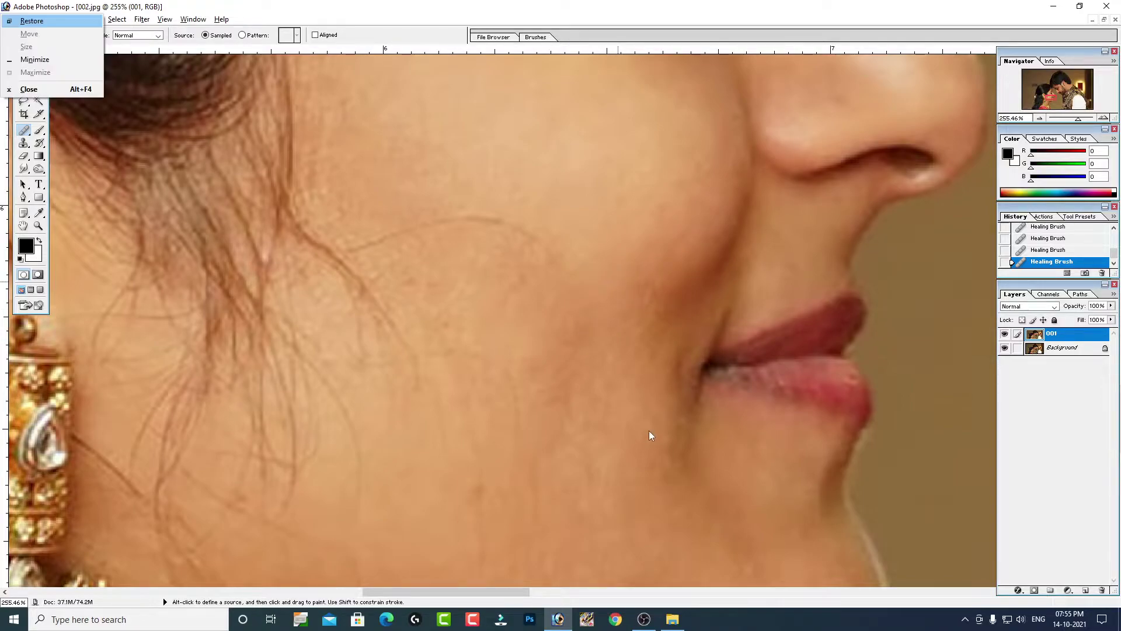
Move the view to her jaw, sample clean jaw skin, and return to actual pixels.
scroll(648, 432, "down", 5)
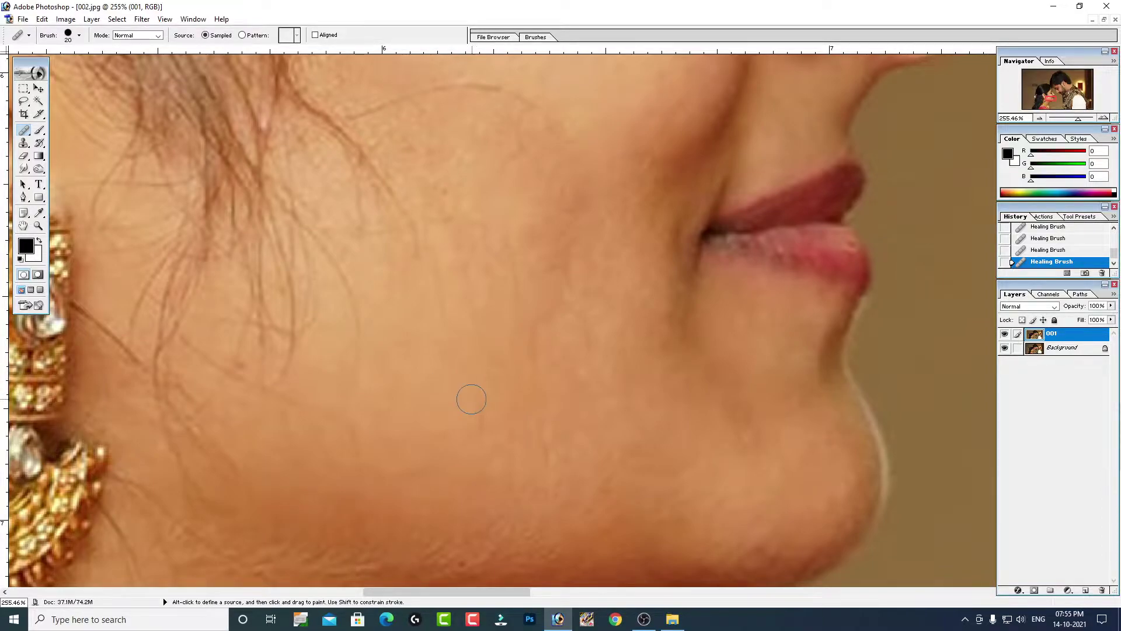
scroll(616, 393, "down", 1)
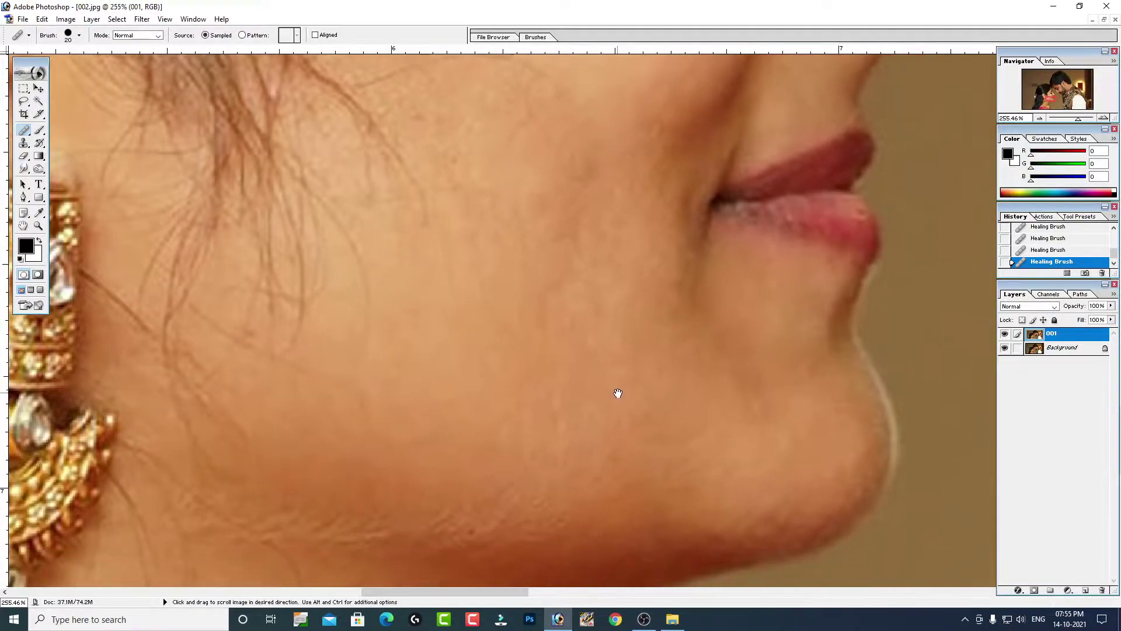
scroll(643, 387, "left", 1)
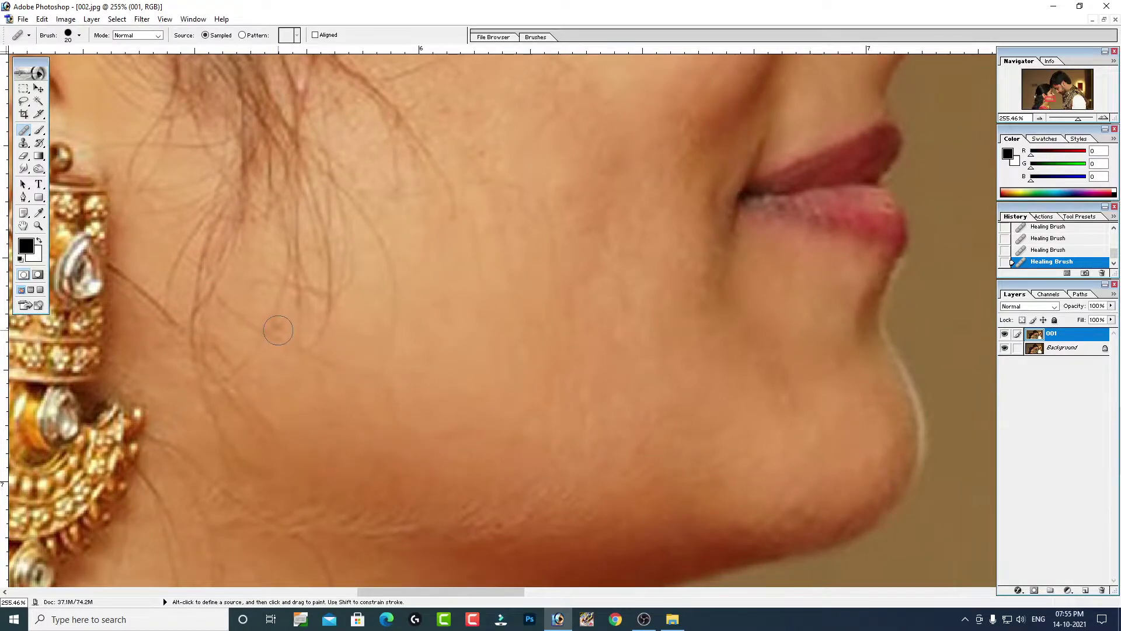
left_click(283, 293, "alt")
right_click(510, 233)
left_click(552, 255)
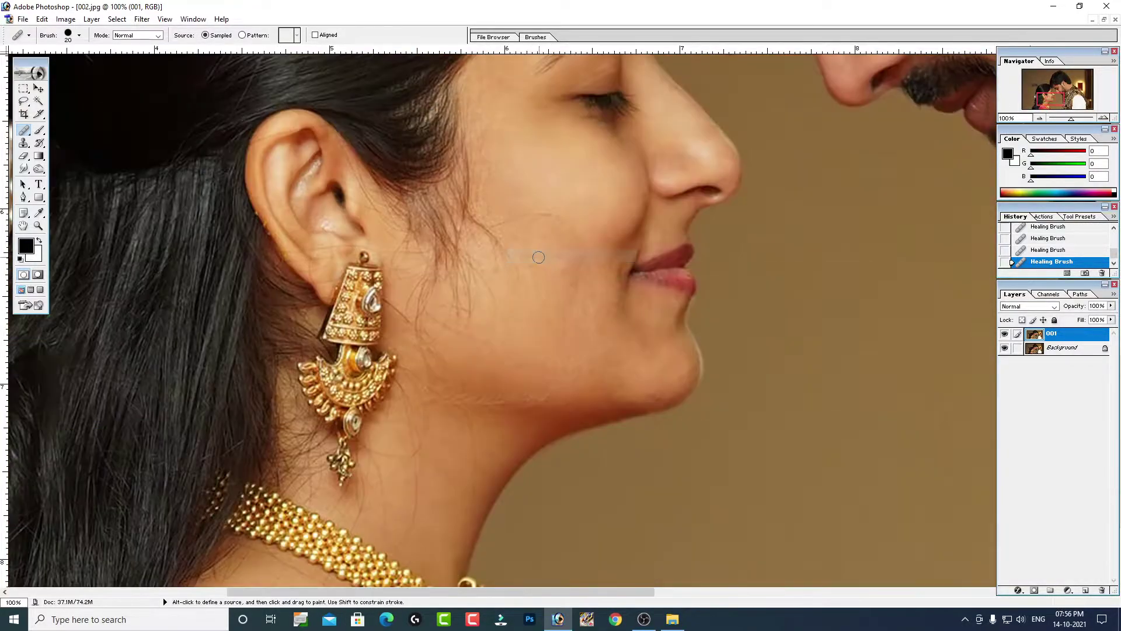
Zoom onto the ear and heal the dark spot at its top, undoing one heal.
left_click_drag(263, 137, 397, 246)
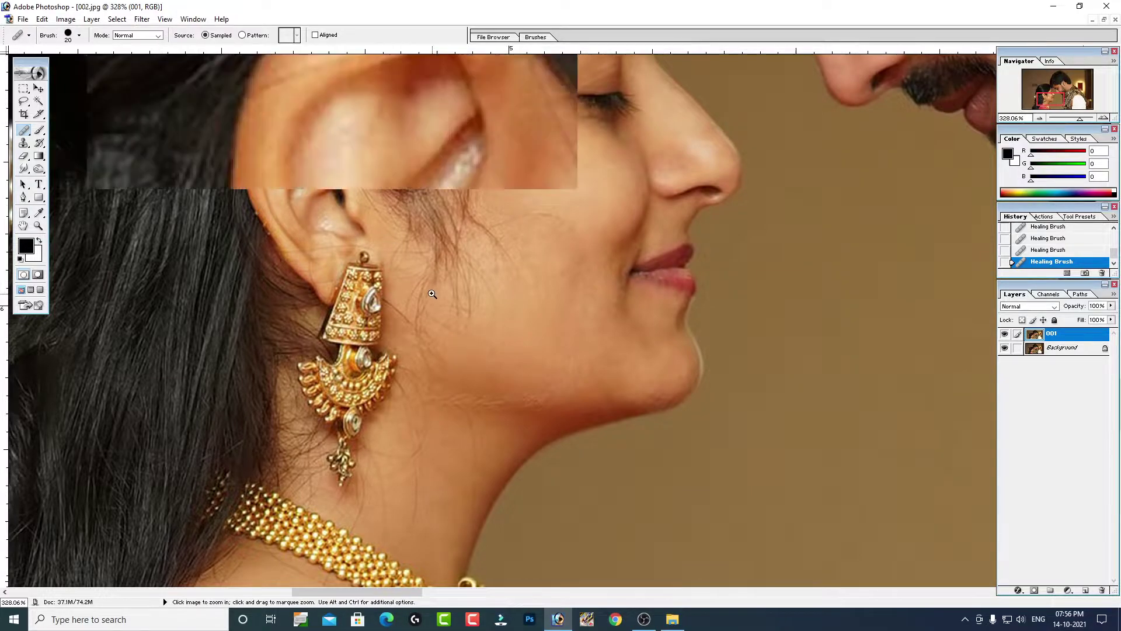
left_click(390, 203, "alt")
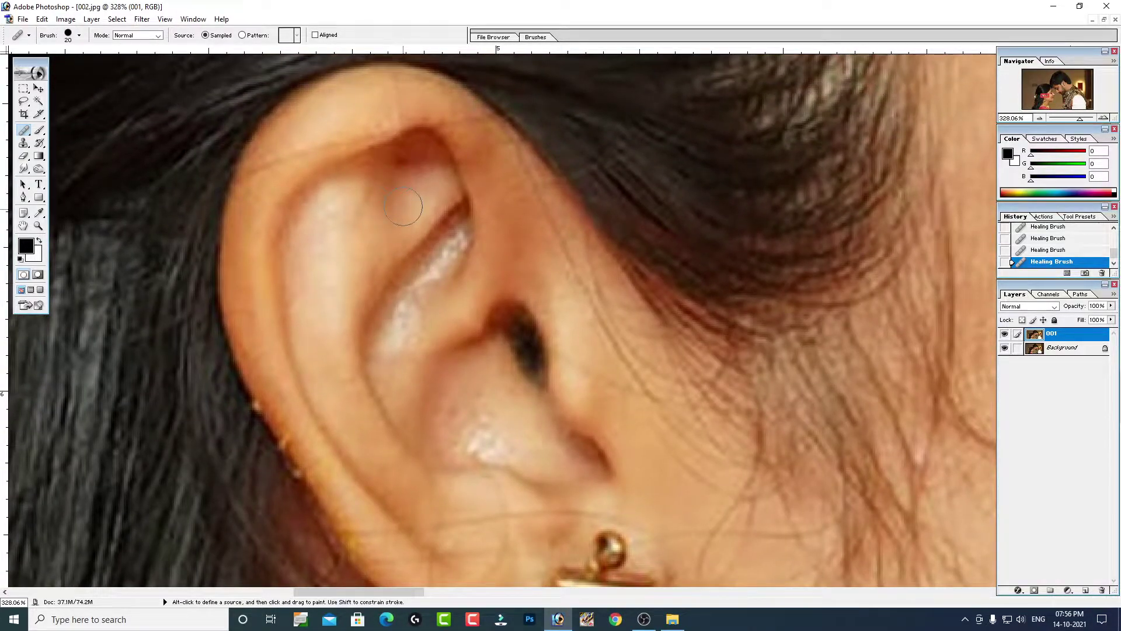
left_click(406, 172)
left_click(347, 190, "alt")
key("ctrl+z")
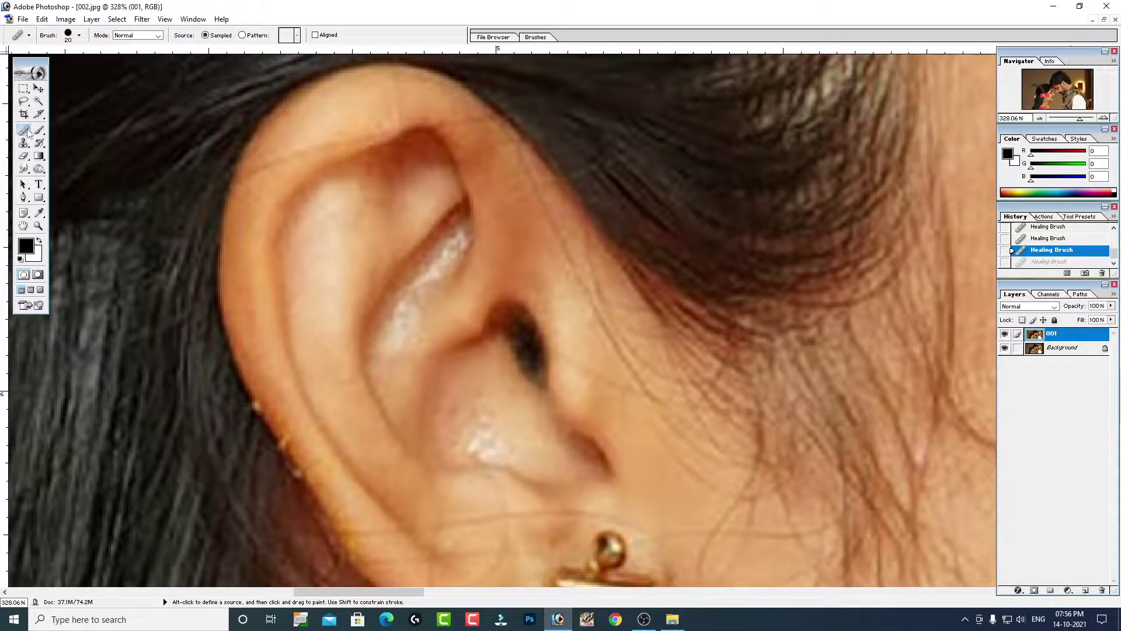
Switch to the Clone Stamp, sample ear skin and adjust its opacity.
left_click(29, 143)
left_click(64, 144)
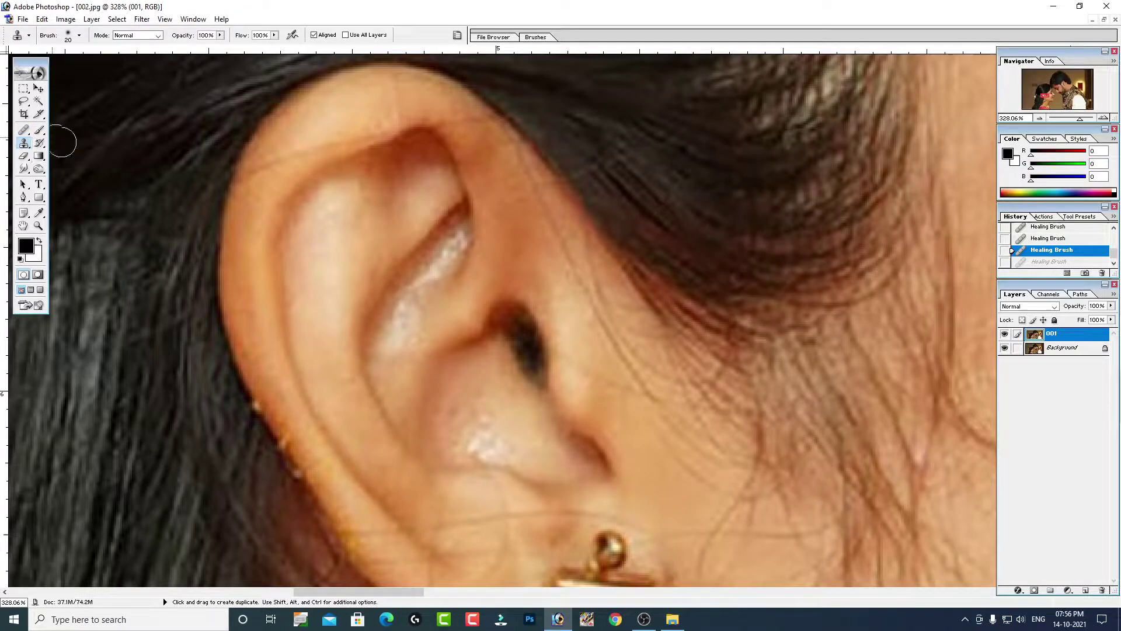
left_click(332, 267, "alt")
left_click(221, 37)
Use a small brush with a sampled skin tone, undo a test stroke, and lower opacity to a few percent.
key("b")
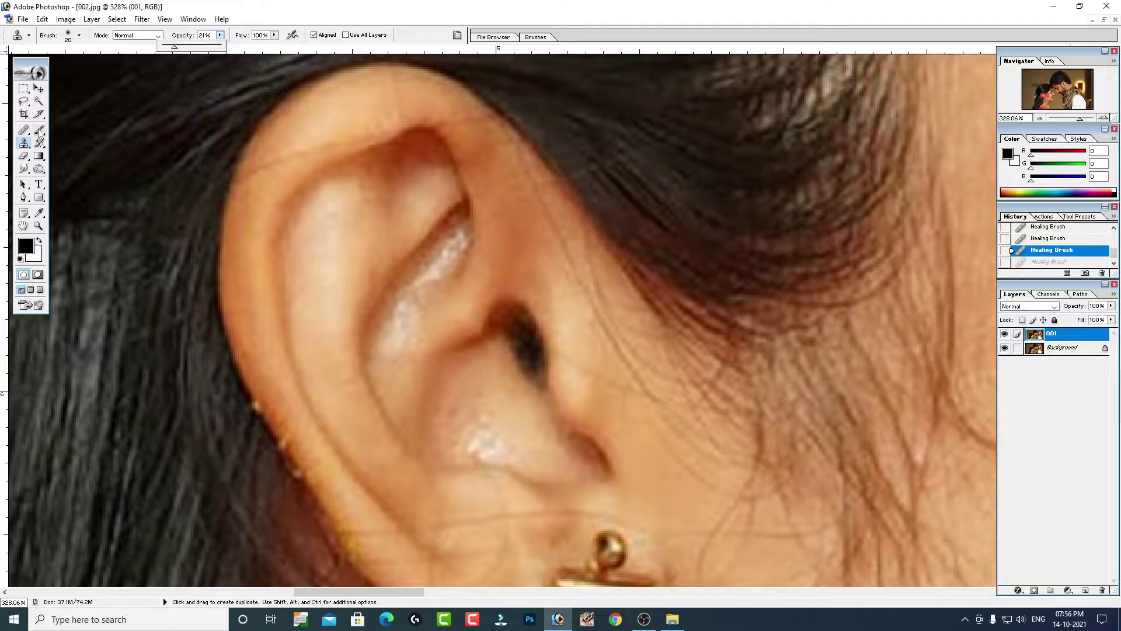
left_click(318, 260, "alt")
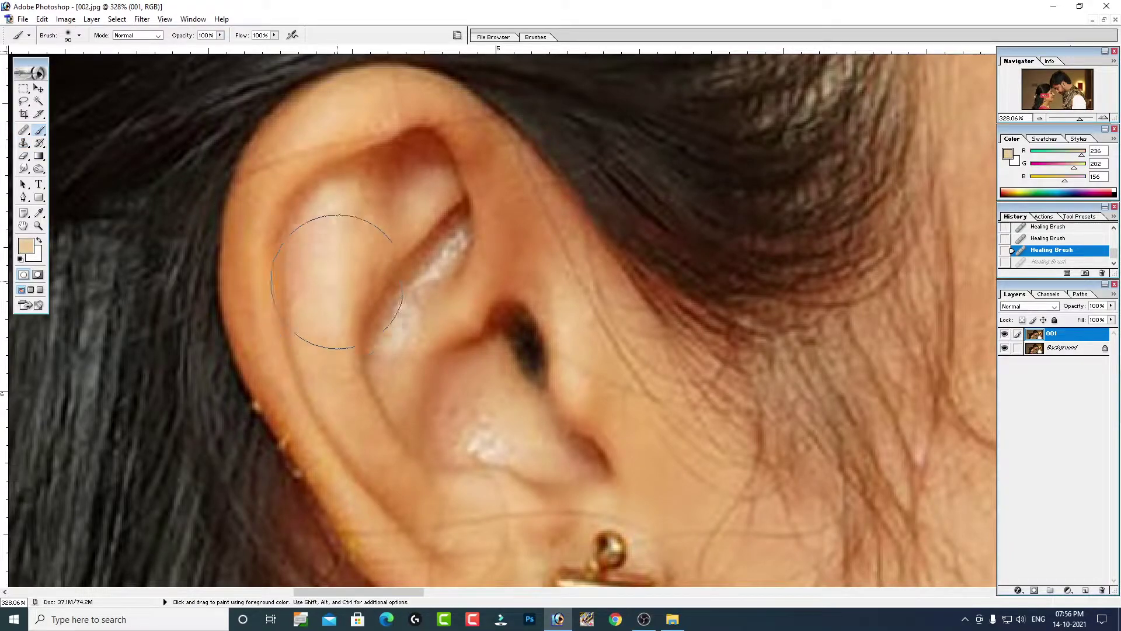
key("bracketleft")
key("bracketleft")
key("bracketleft")
key("bracketleft")
key("bracketleft")
left_click_drag(333, 207, 310, 281)
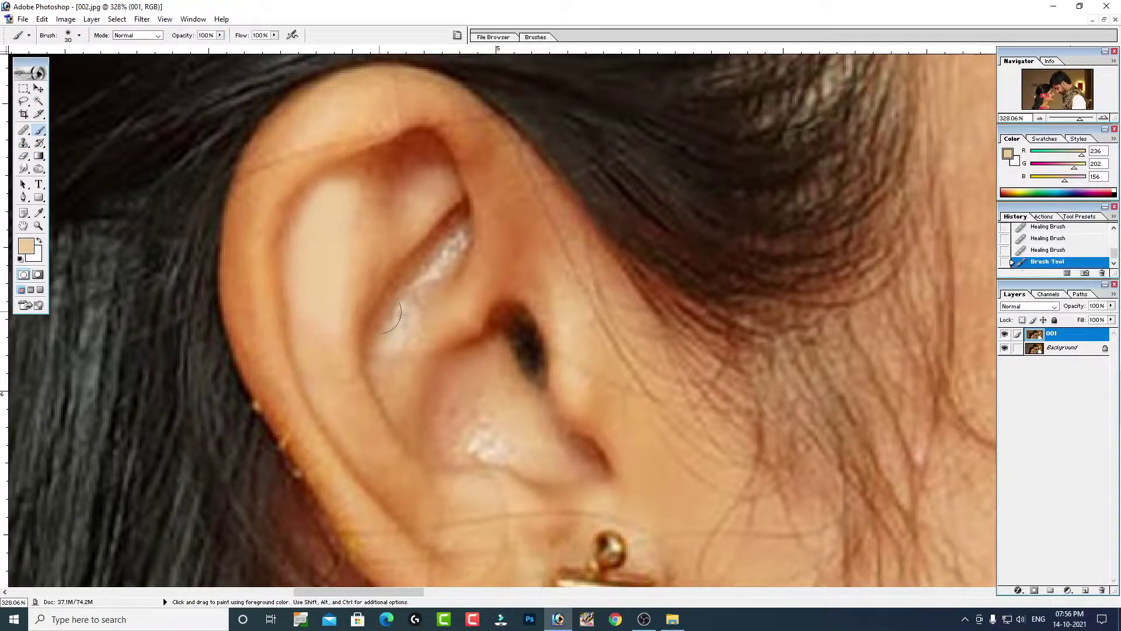
key("ctrl+z")
key("bracketleft")
left_click_drag(221, 38, 167, 52)
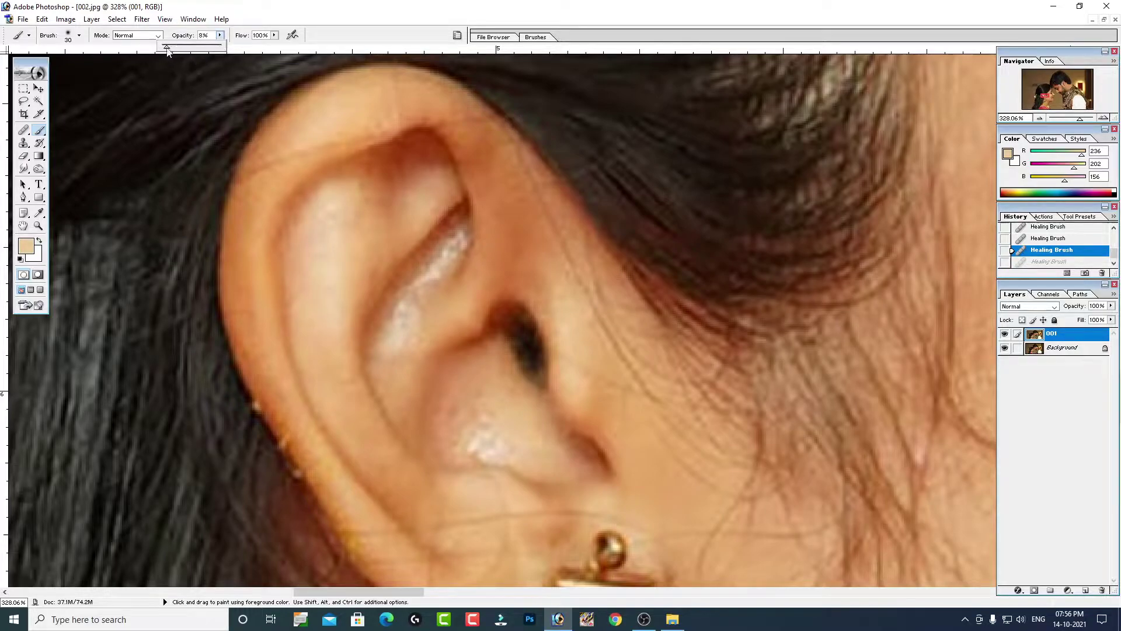
Paint faint darker and lighter sampled skin tones over the inner ear.
left_click(339, 190, "alt")
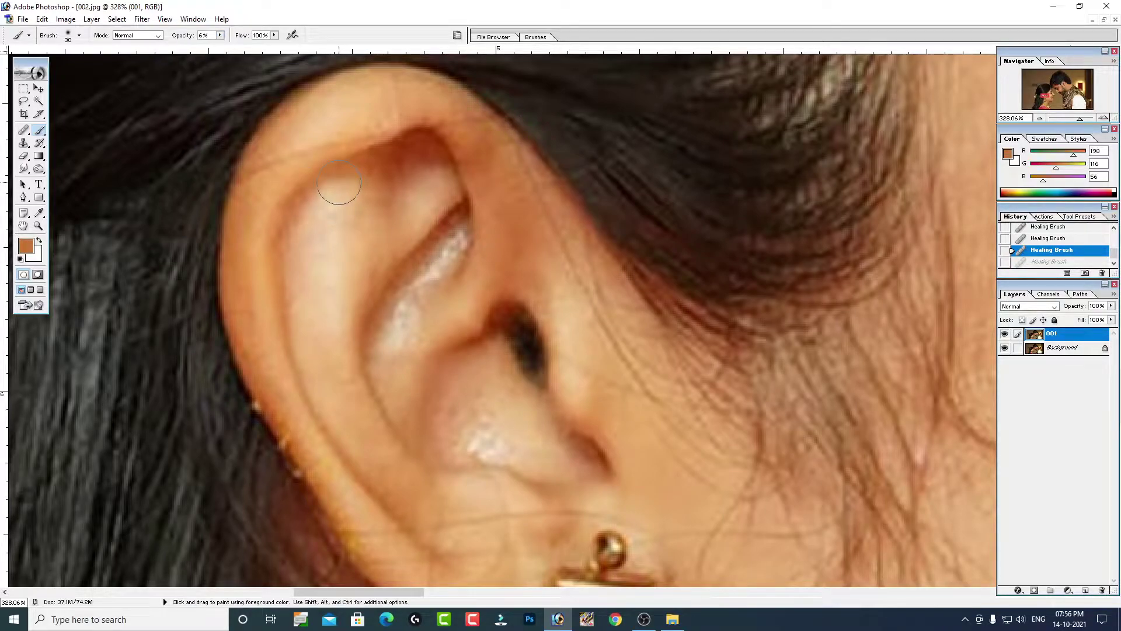
mouse_move(318, 302)
left_mouse_down()
mouse_move(338, 218)
mouse_move(327, 358)
left_mouse_up()
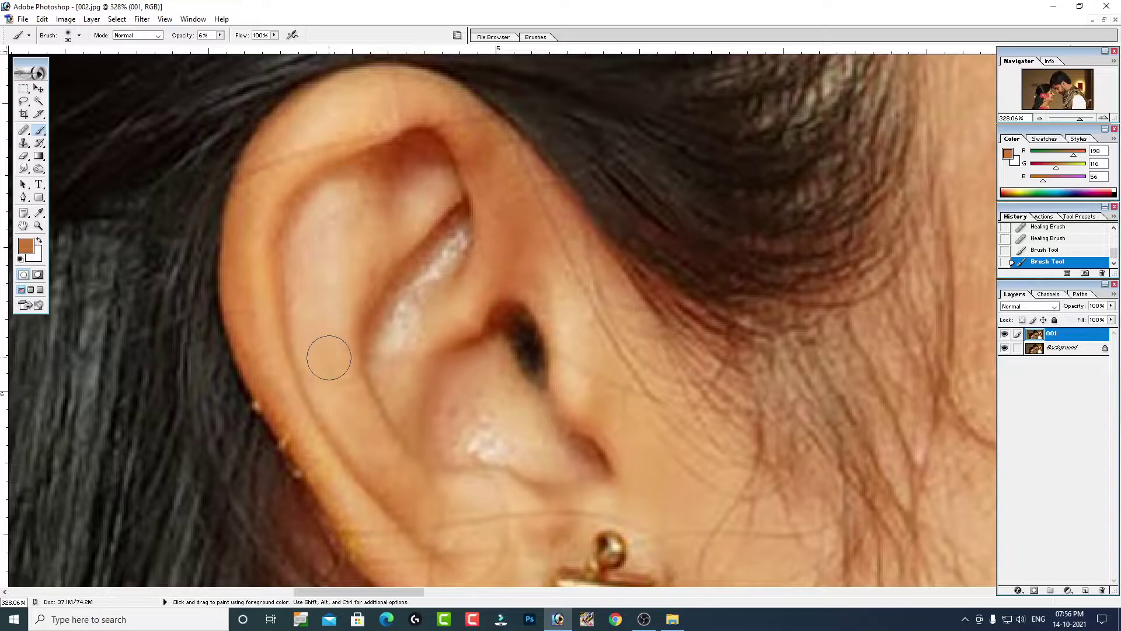
left_click(400, 349, "alt")
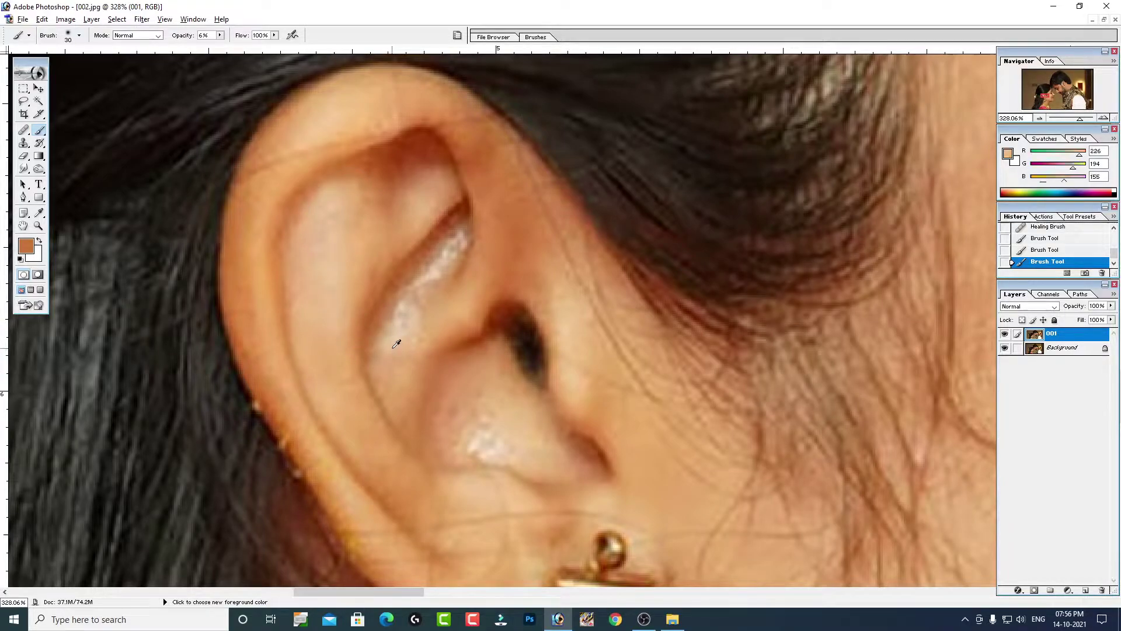
left_click_drag(403, 351, 391, 325)
left_click(453, 281, "alt")
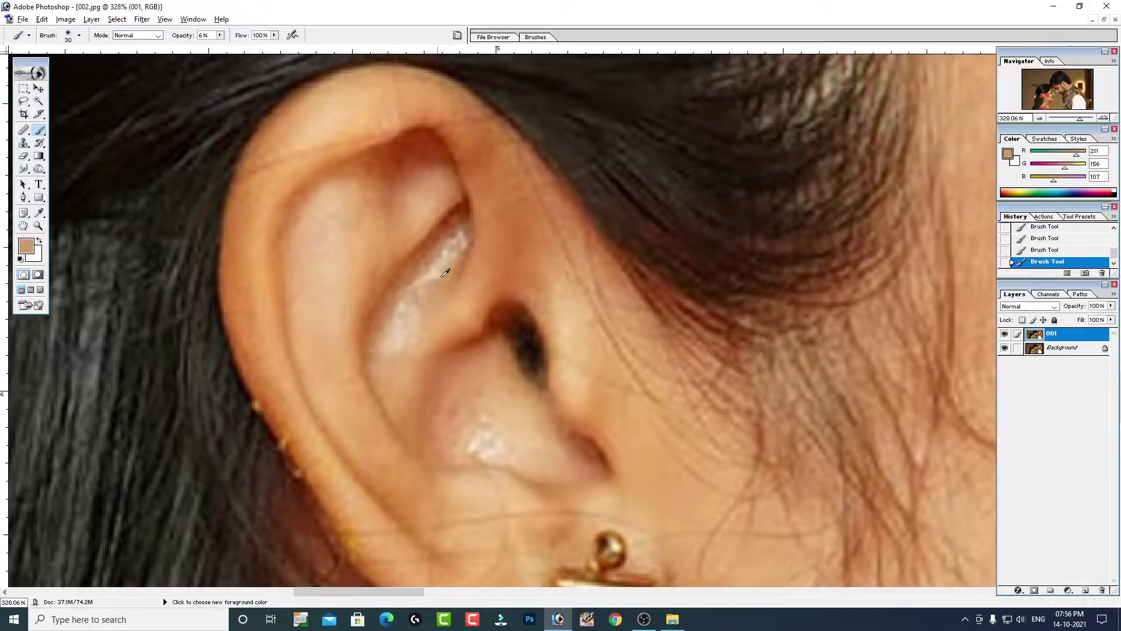
left_click(542, 425, "alt")
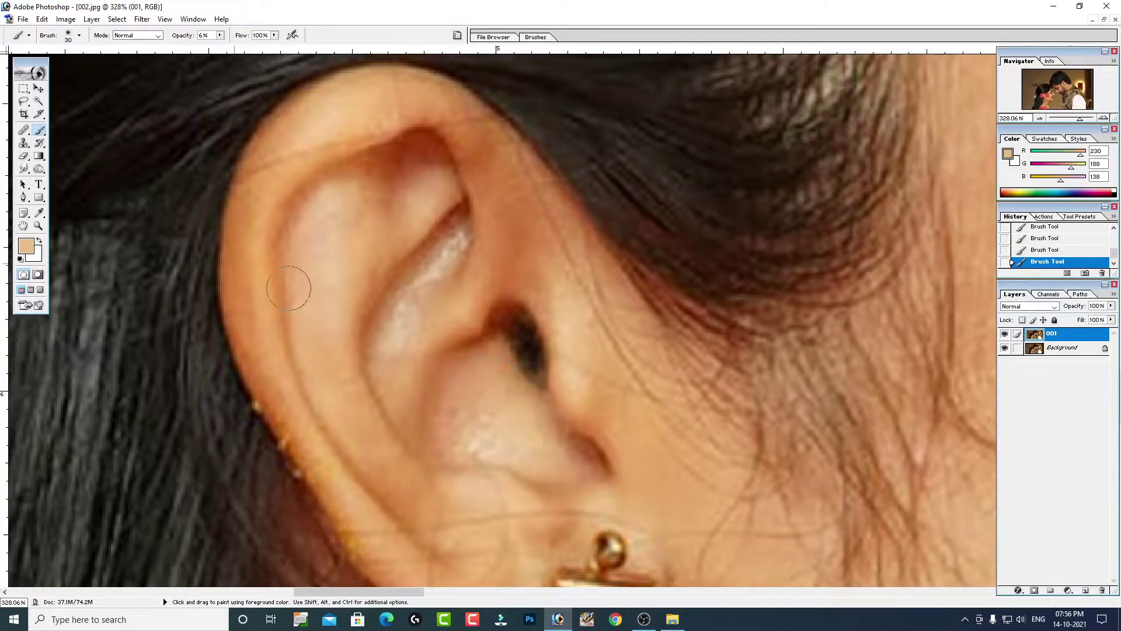
Heal the shiny light spots inside the ear with the Healing Brush.
key("j")
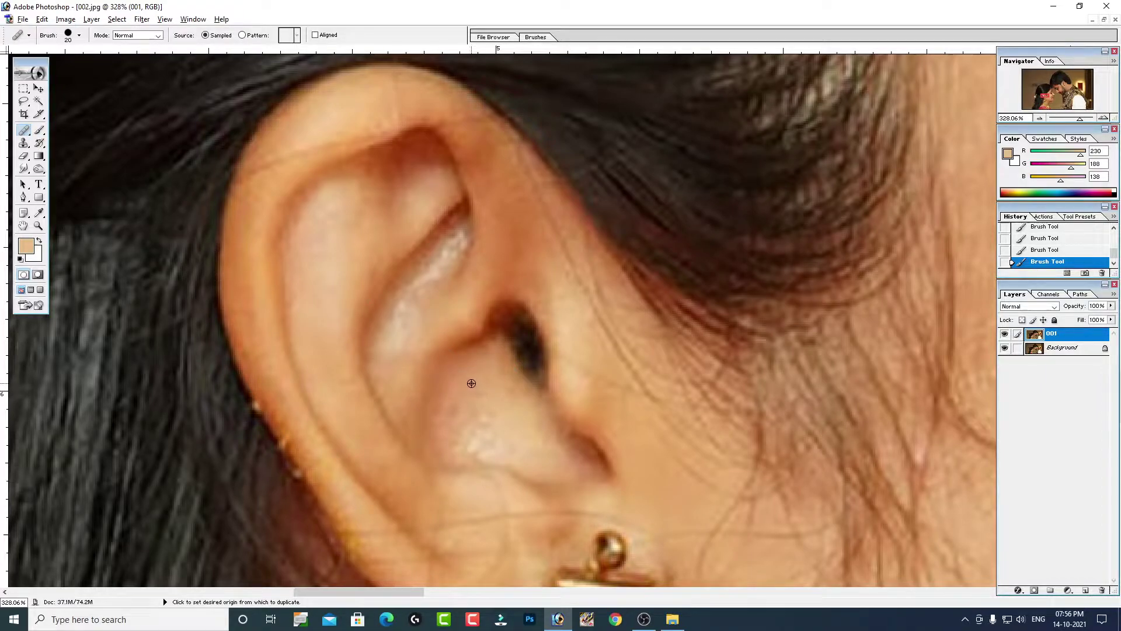
left_click(471, 383, "alt")
left_click_drag(458, 412, 450, 427)
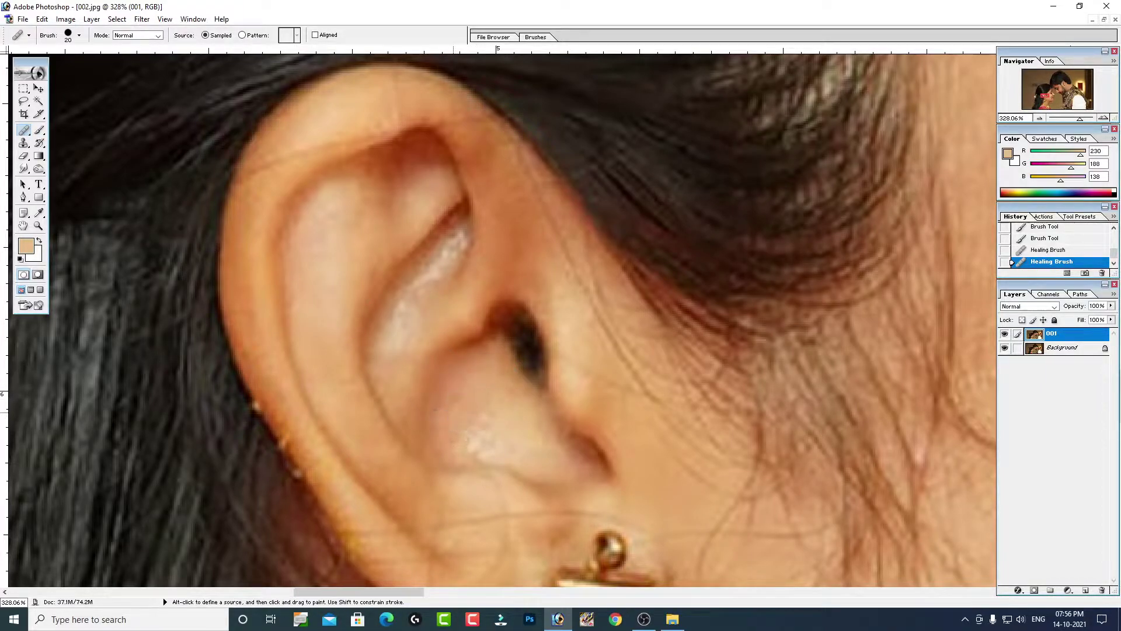
left_click(511, 426, "alt")
left_click(483, 407)
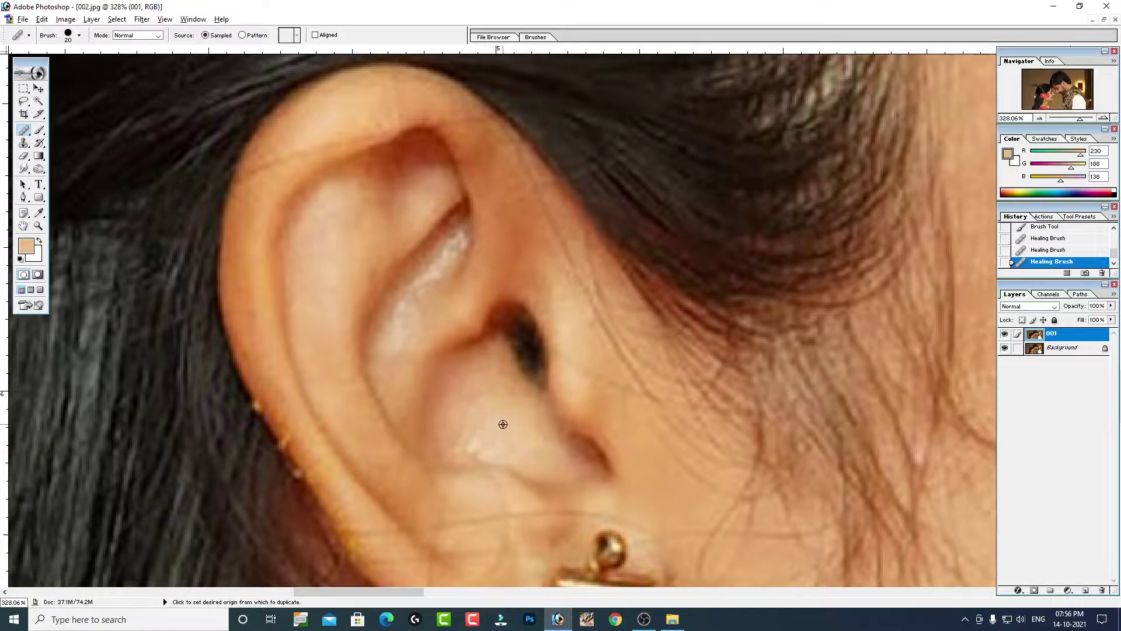
left_click(506, 425, "alt")
left_click(468, 440)
key("alt")
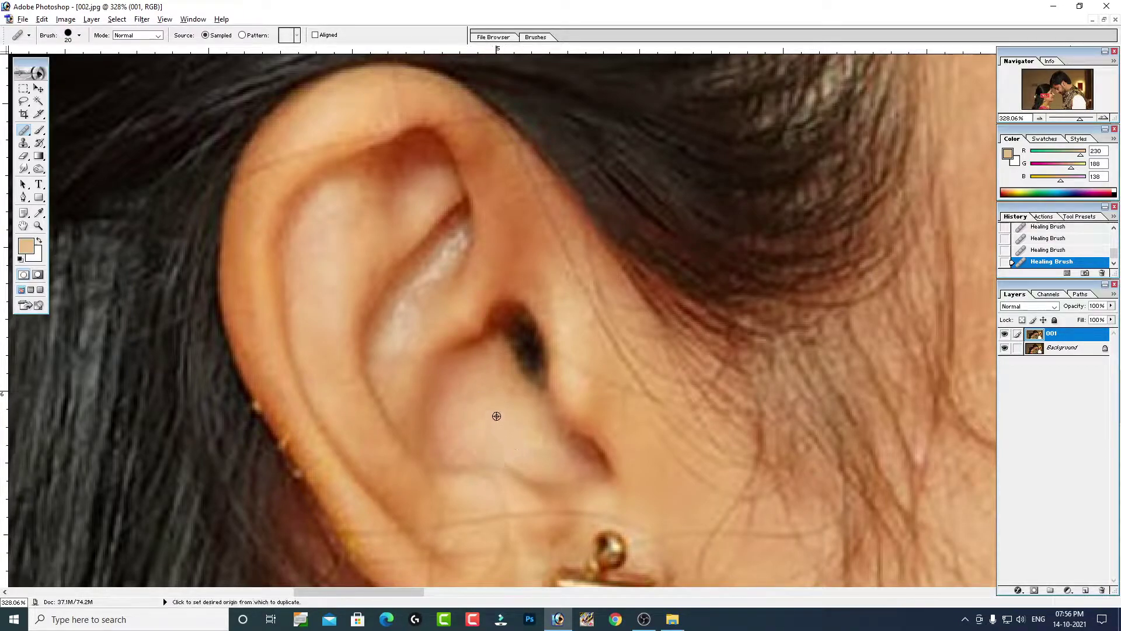
Blur the retouched inner-ear skin smooth, then fit the whole photo on screen.
left_click(23, 169)
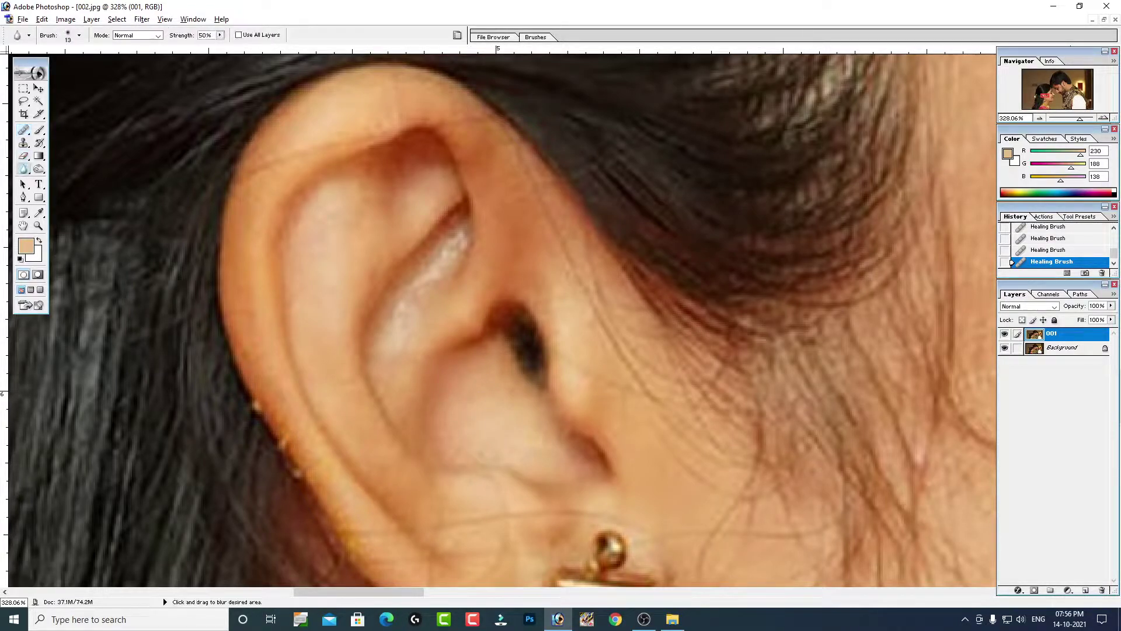
left_click_drag(458, 418, 475, 420)
key("bracketright")
key("bracketright")
key("bracketright")
key("bracketleft")
key("bracketleft")
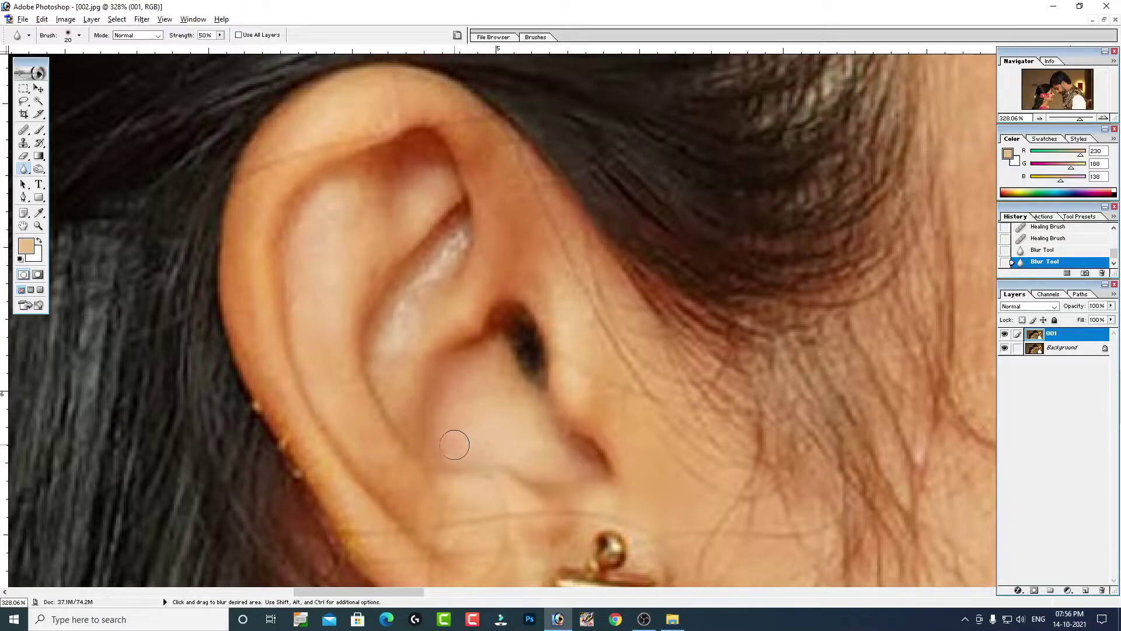
mouse_move(481, 433)
left_mouse_down()
mouse_move(451, 430)
mouse_move(475, 440)
mouse_move(426, 266)
left_mouse_up()
key("bracketleft")
key("ctrl+0")
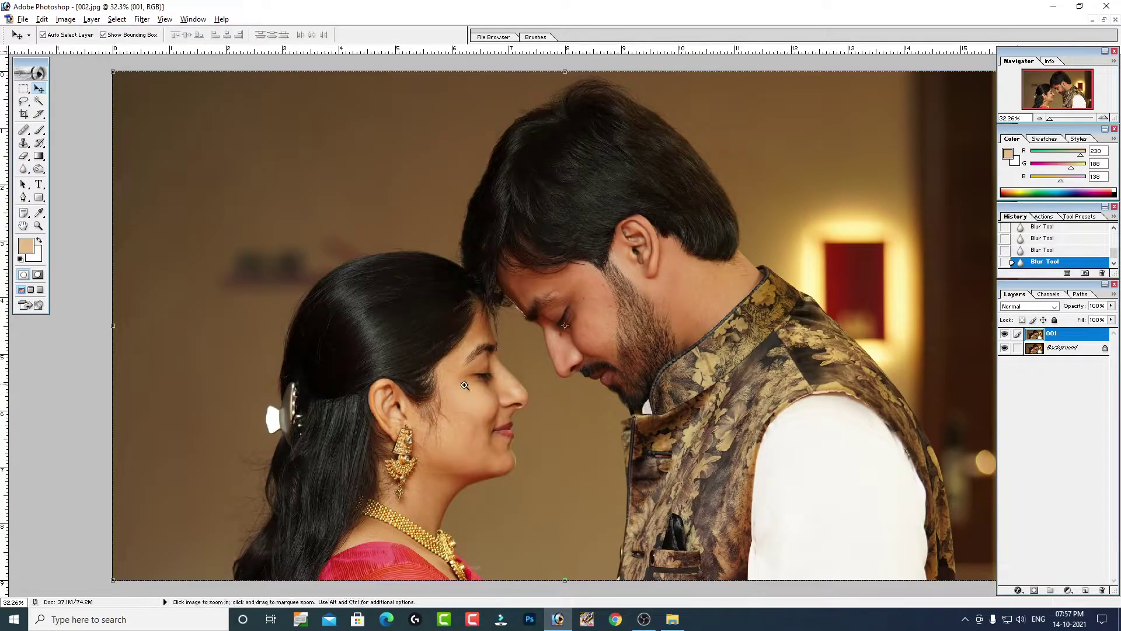
Zoom in closely on the woman's nose and lips.
left_click_drag(464, 385, 604, 523)
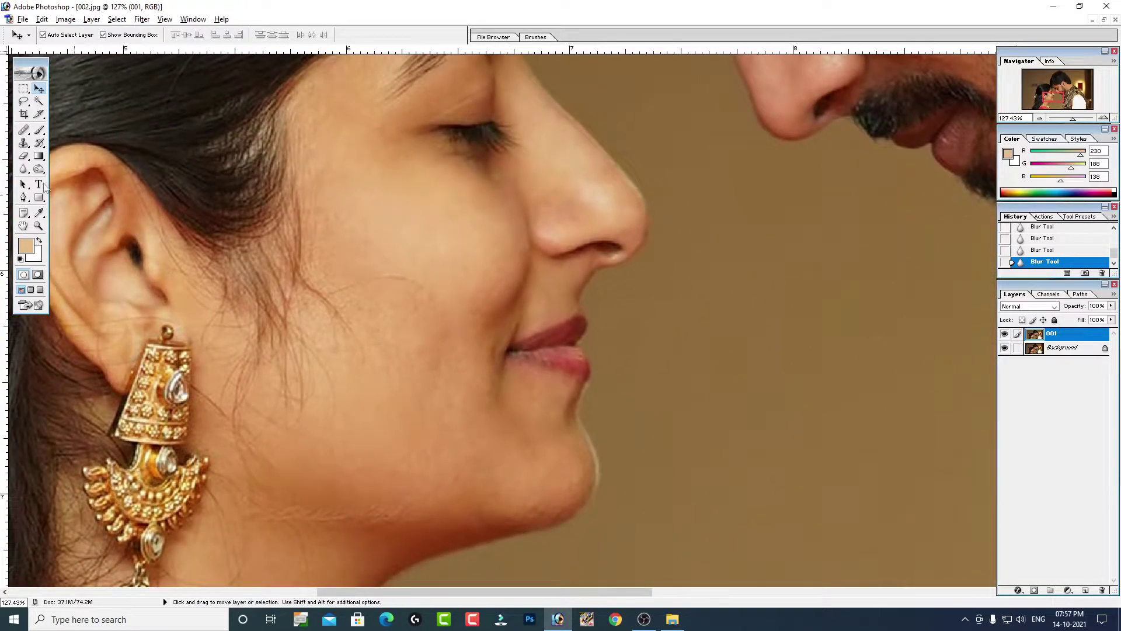
left_click(24, 169)
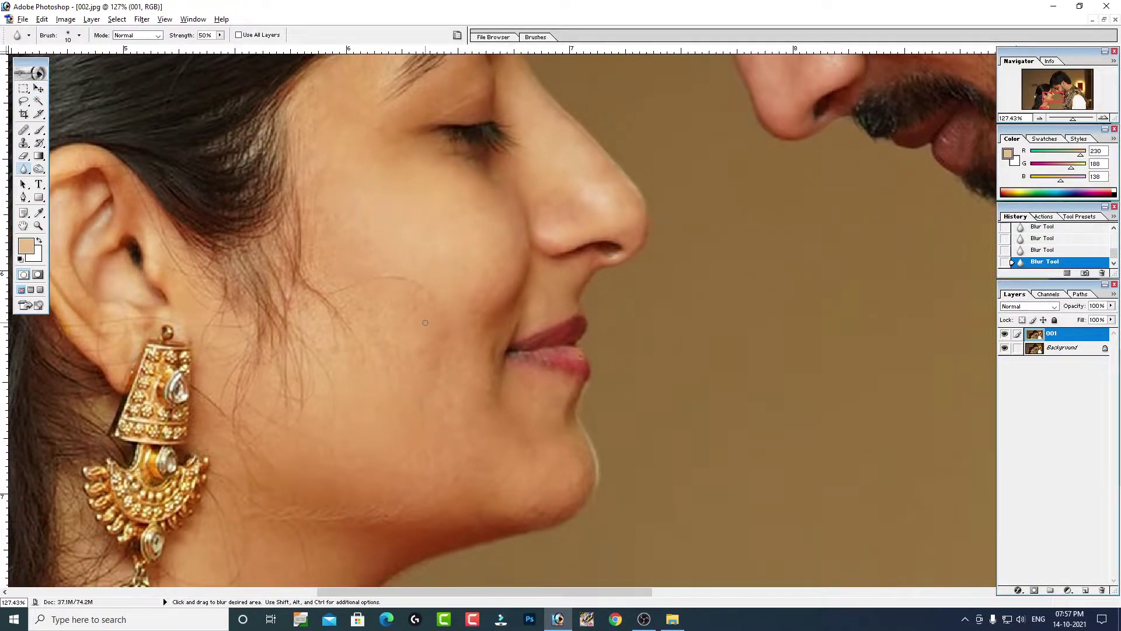
key("ctrl+0")
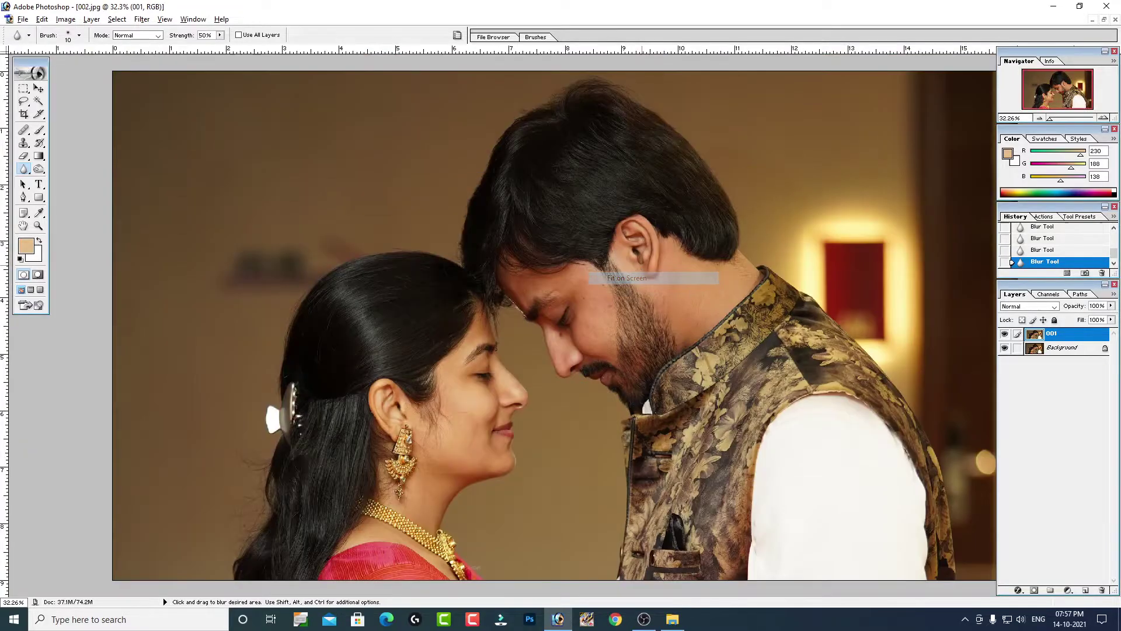
left_click_drag(427, 205, 678, 378)
left_click_drag(238, 138, 146, 575)
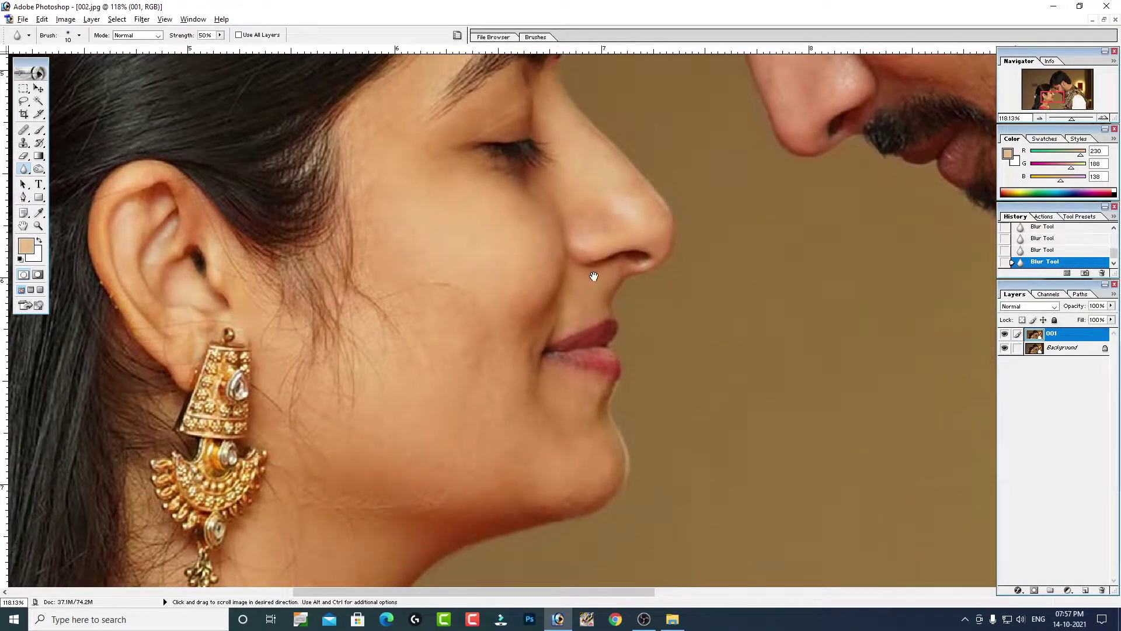
left_click_drag(618, 470, 559, 84)
left_click_drag(734, 287, 490, 134)
Clone-stamp sampled skin over the nose shine, then show the man's face at actual size.
key("s")
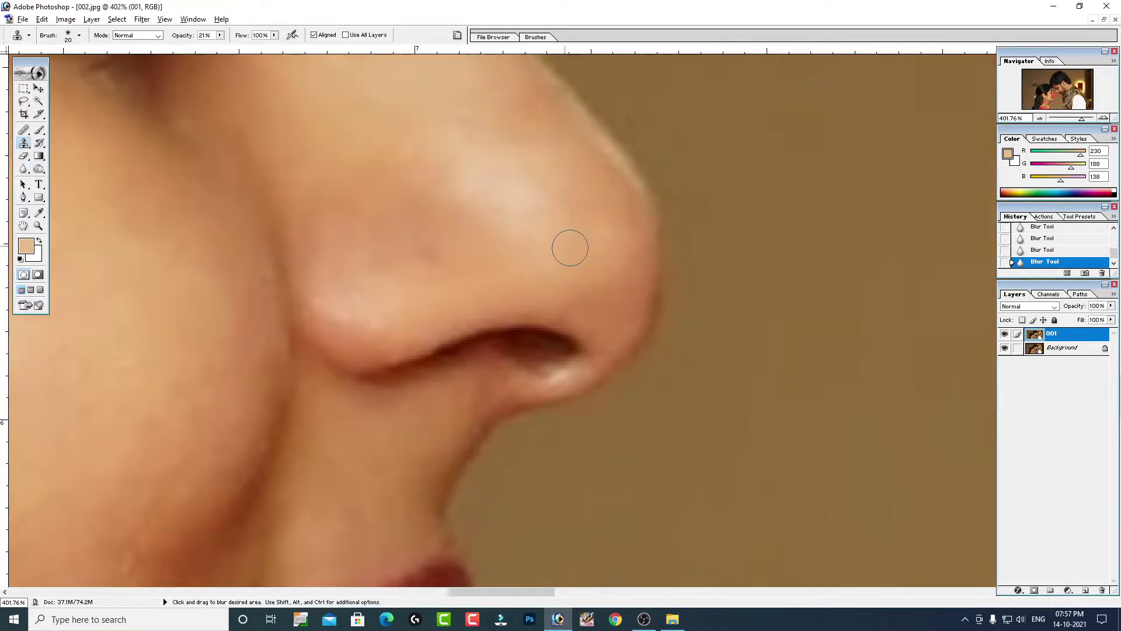
left_click(427, 216, "alt")
left_click(425, 252)
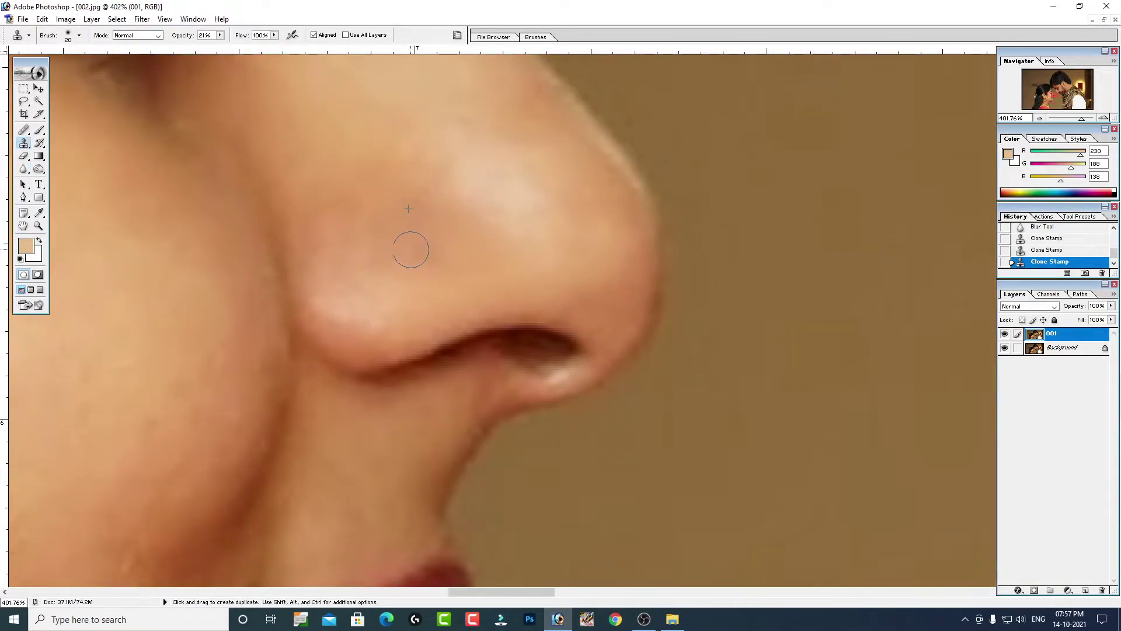
left_click(450, 268)
left_click(409, 250)
key("ctrl+alt+0")
mouse_move(759, 217)
left_mouse_down()
mouse_move(634, 296)
mouse_move(532, 415)
left_mouse_up()
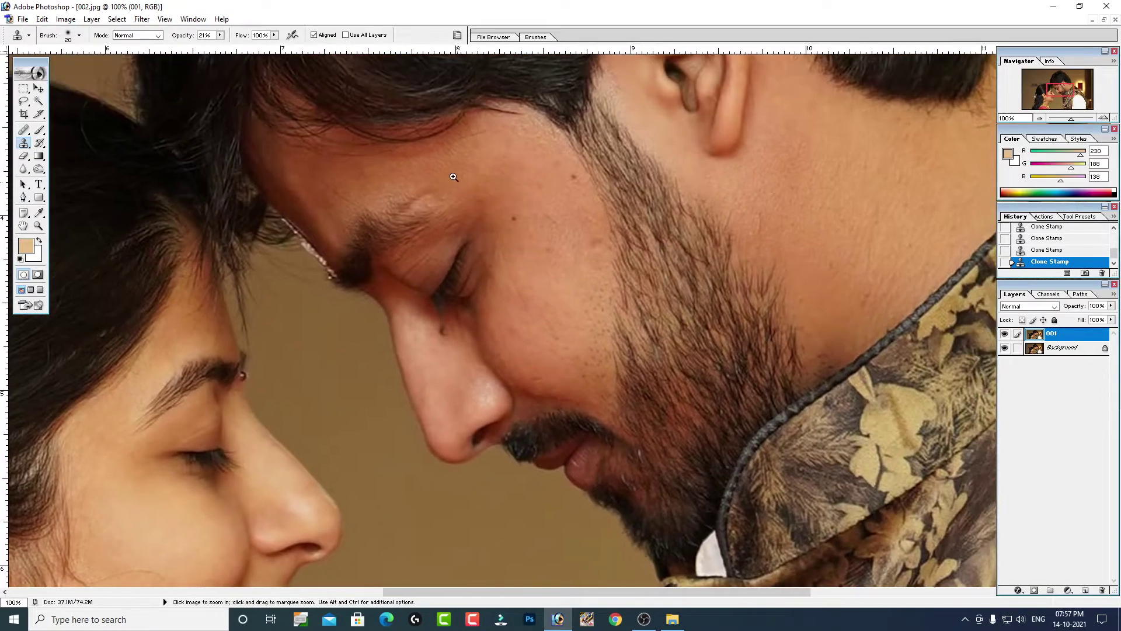
Zoom onto the man's forehead and heal two spots there with the Healing Brush.
left_click_drag(576, 217, 514, 358)
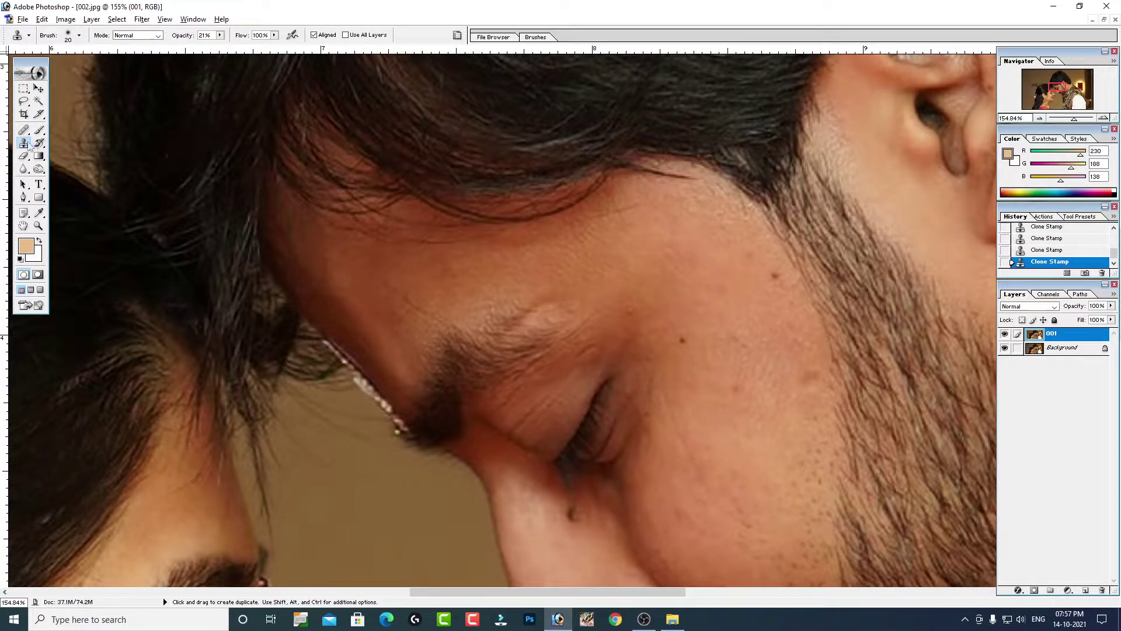
key("j")
key("shift+j")
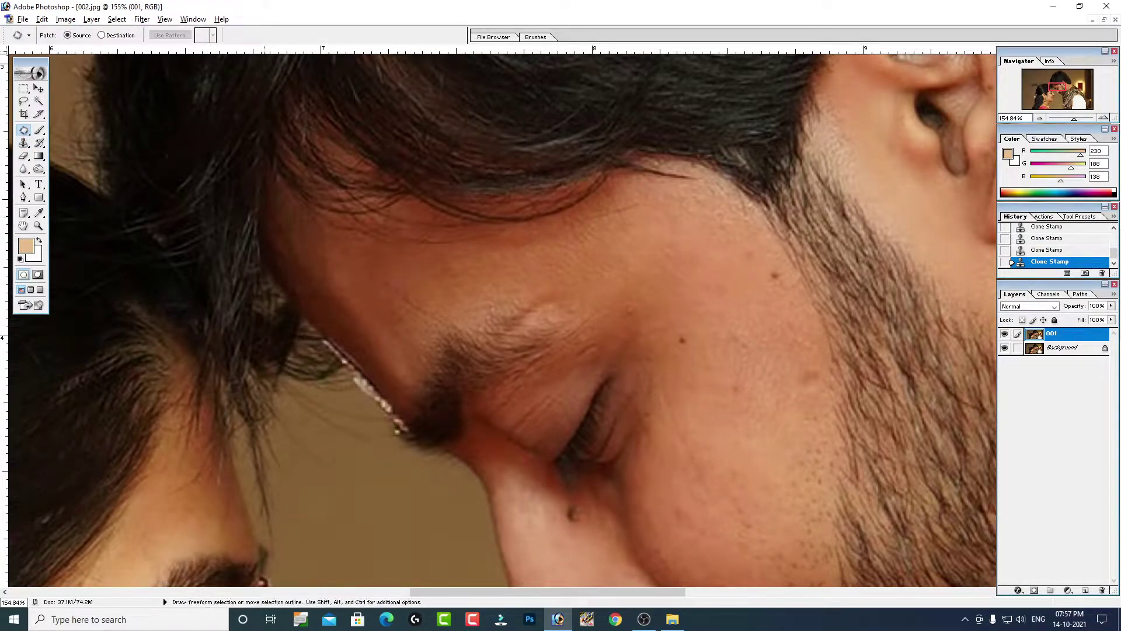
key("shift+j")
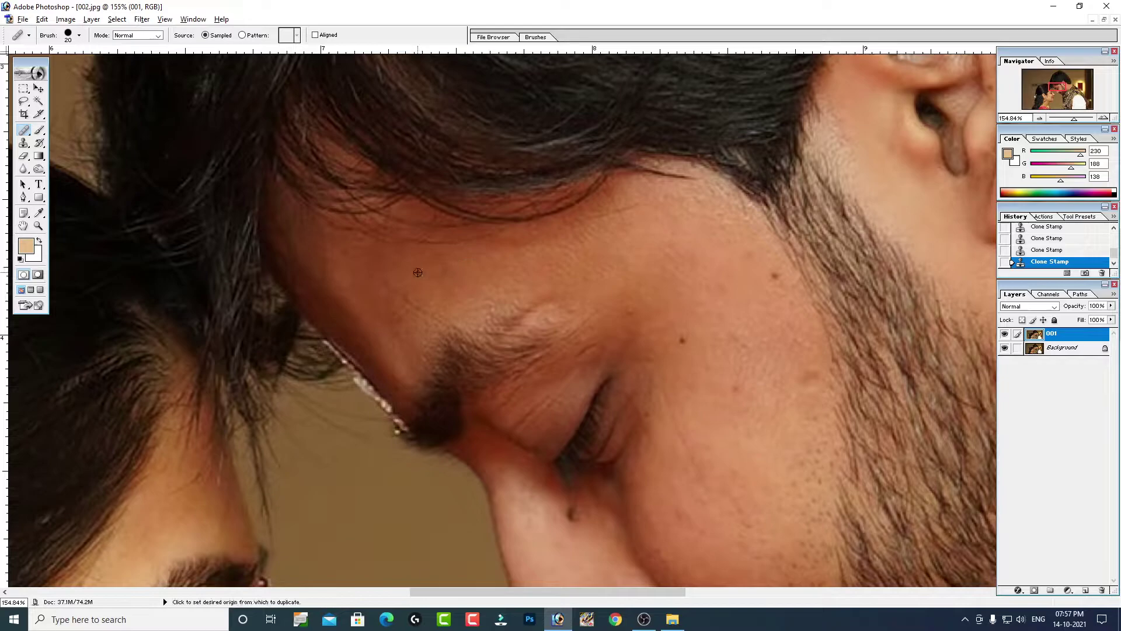
left_click(372, 274)
left_click(392, 283)
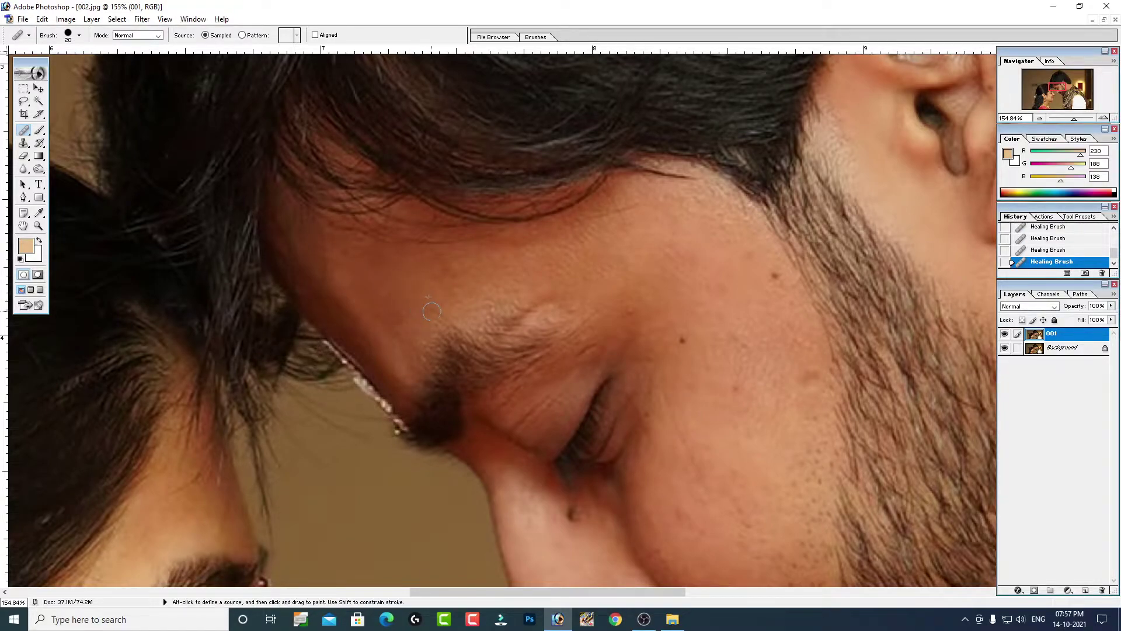
key("alt")
left_click(439, 291, "alt")
Sample clean cheek skin and heal the dark blemishes on the man's cheek.
left_click(742, 288, "alt")
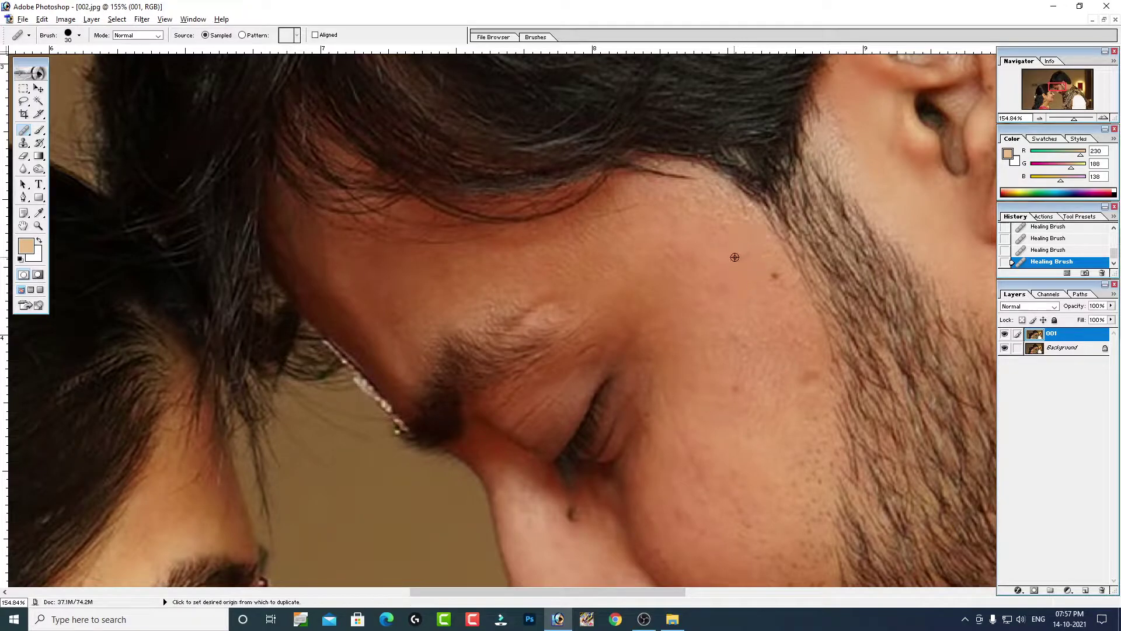
left_click(776, 276)
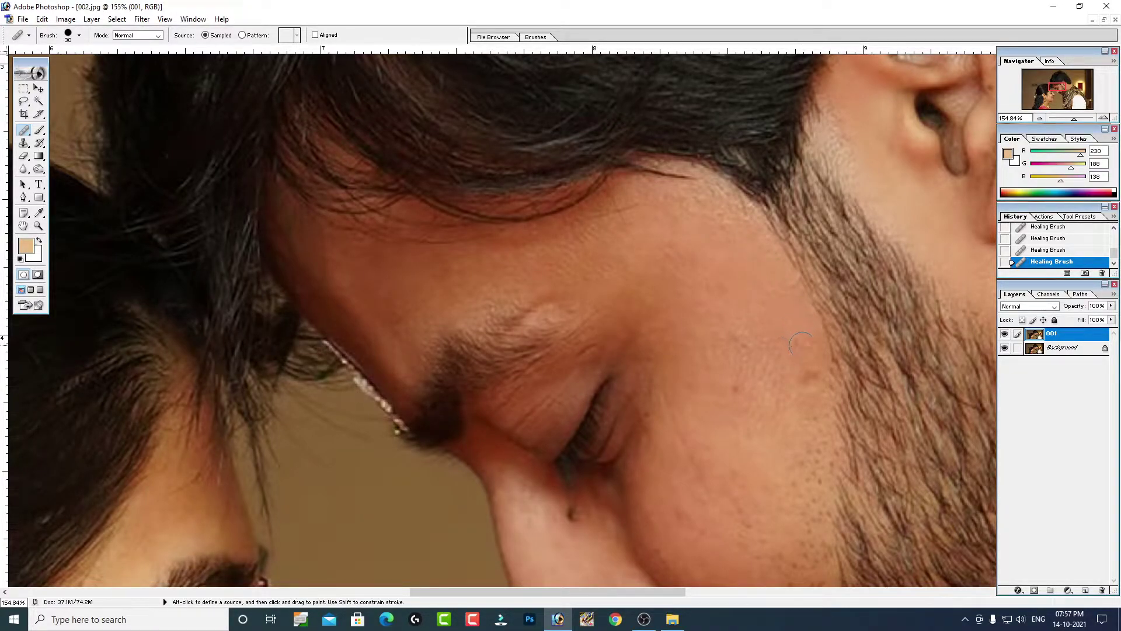
left_click(809, 375)
left_click(730, 317, "alt")
scroll(771, 371, "down", 2)
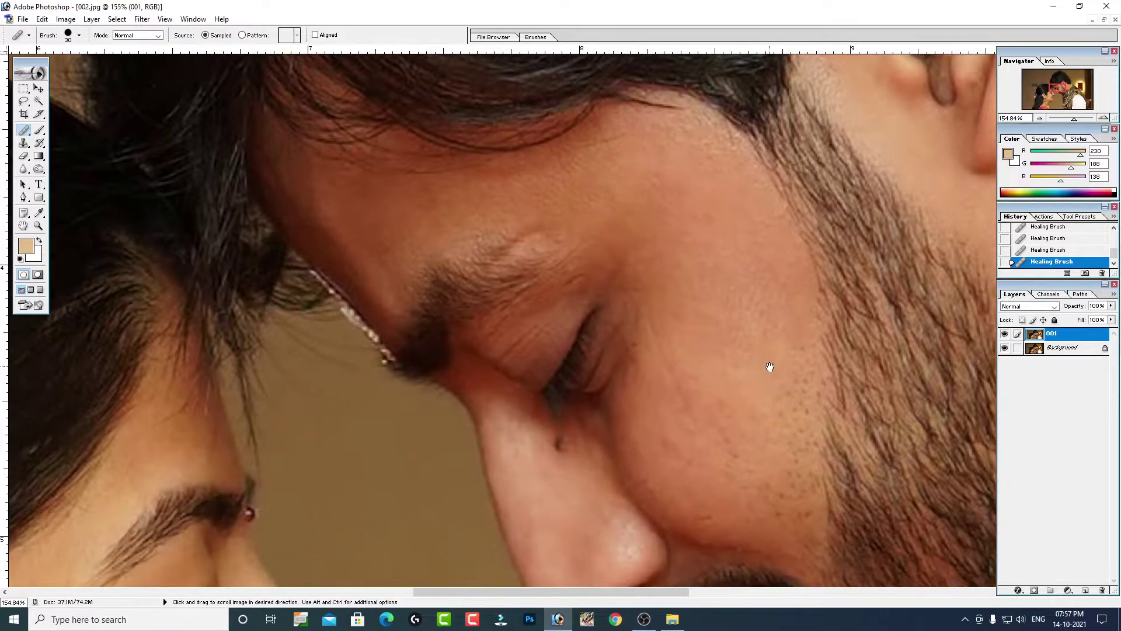
left_click(703, 375, "alt")
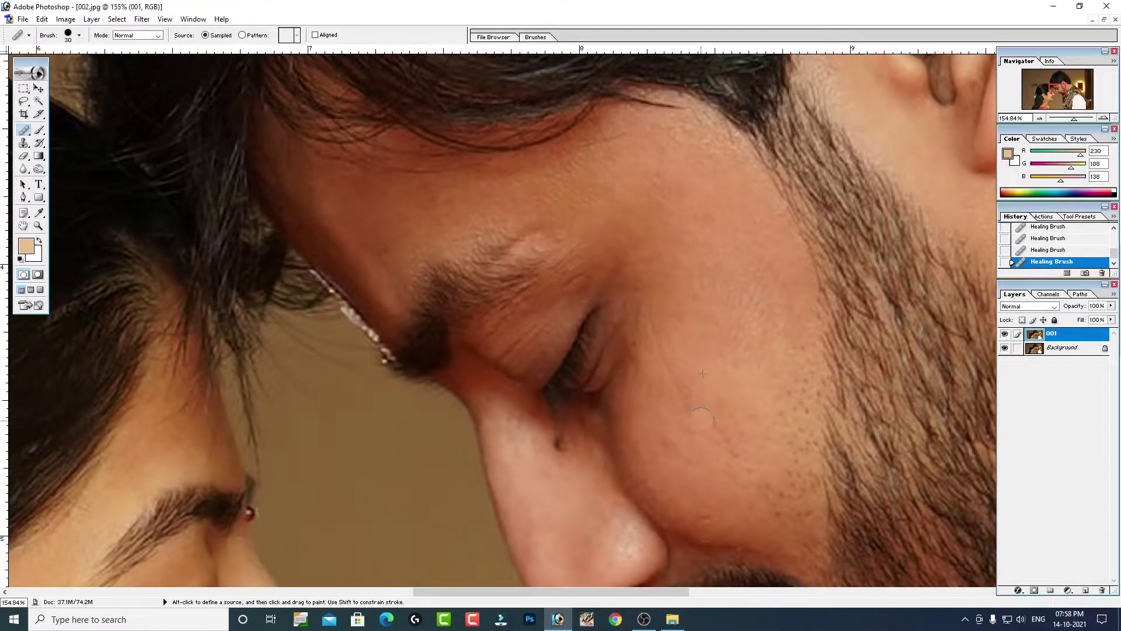
mouse_move(689, 412)
left_mouse_down()
mouse_move(697, 378)
mouse_move(693, 400)
left_mouse_up()
left_click(680, 348, "alt")
left_click(689, 361, "alt")
Pan to the man's nose and heal the dark mole beside it.
key("space")
left_click_drag(840, 319, 820, 242)
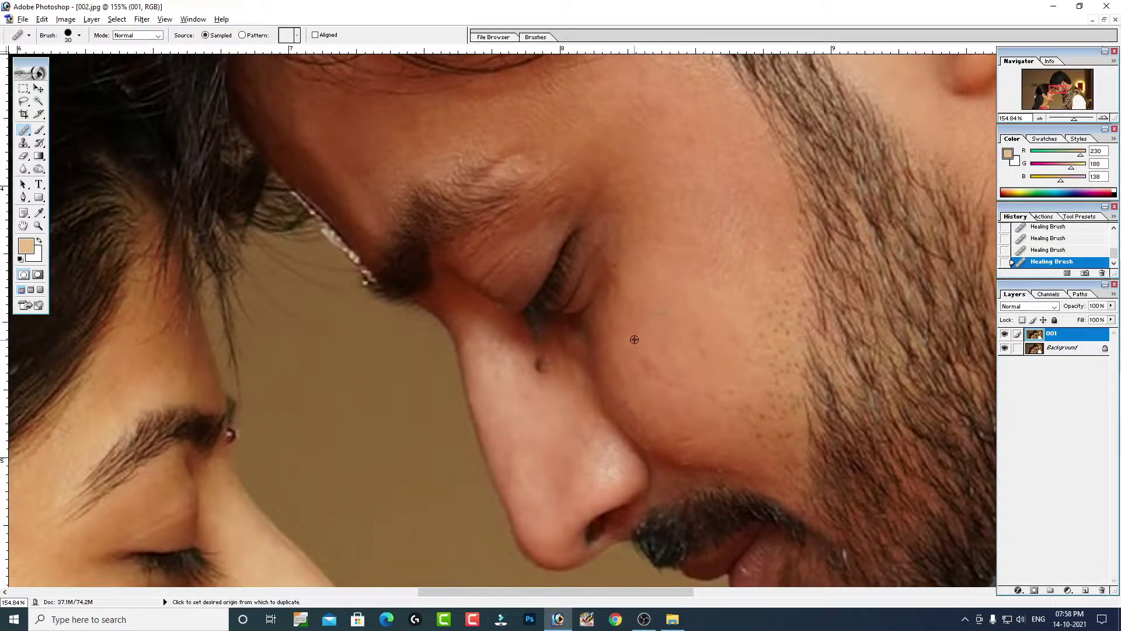
key("alt")
left_click(541, 399, "alt")
left_click(545, 365)
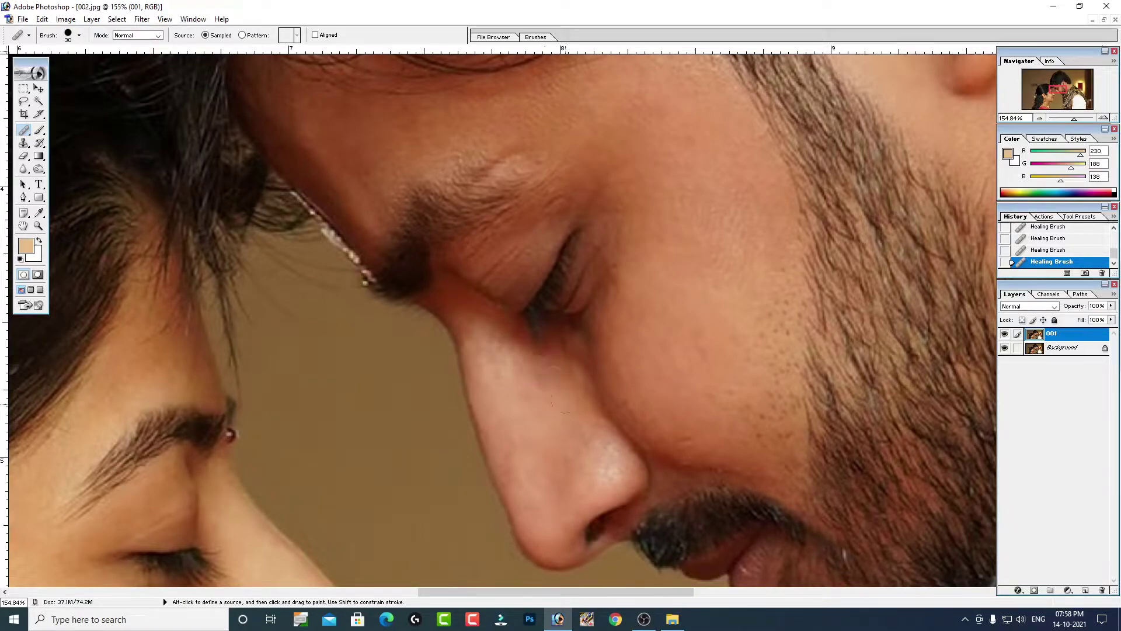
key("alt")
Heal the dark stubble dots on his cheek, then zoom to actual pixels.
left_click(571, 350, "alt")
left_click_drag(726, 333, 716, 250)
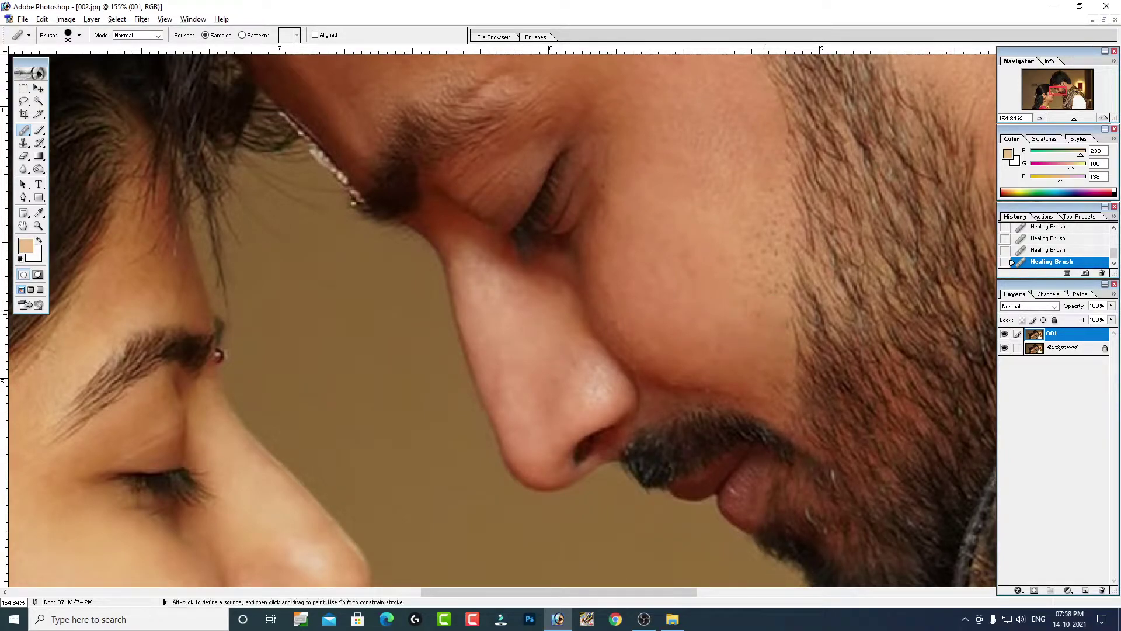
left_click_drag(736, 250, 771, 192)
right_click(801, 220)
left_click(863, 238)
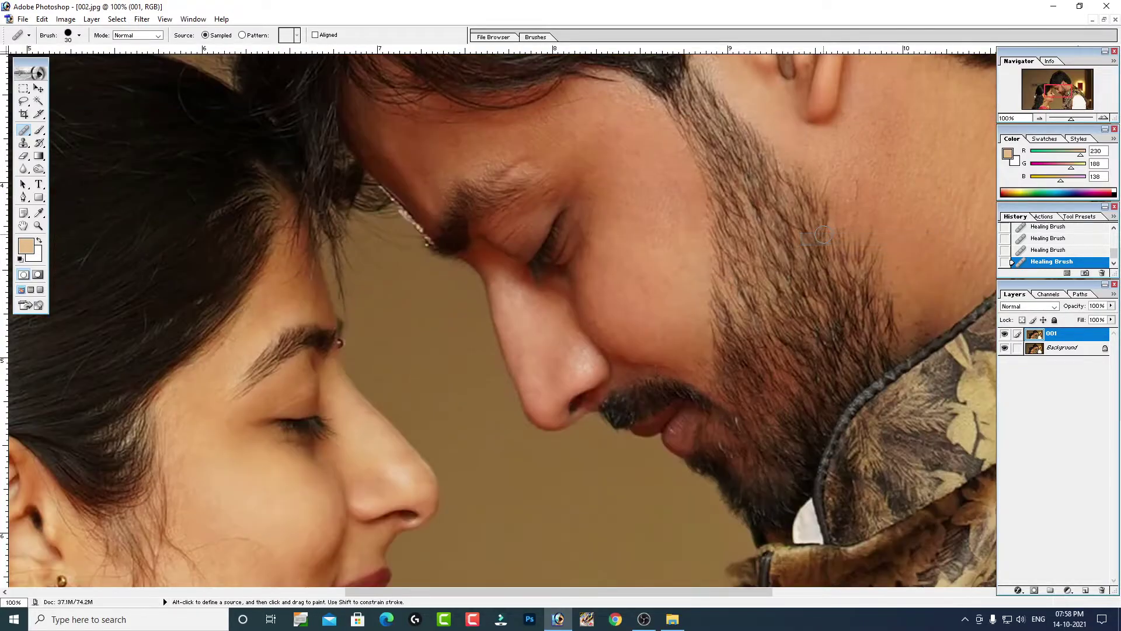
Zoom into the man's ear and heal the dark speckled patch inside it.
left_click_drag(919, 392, 579, 164)
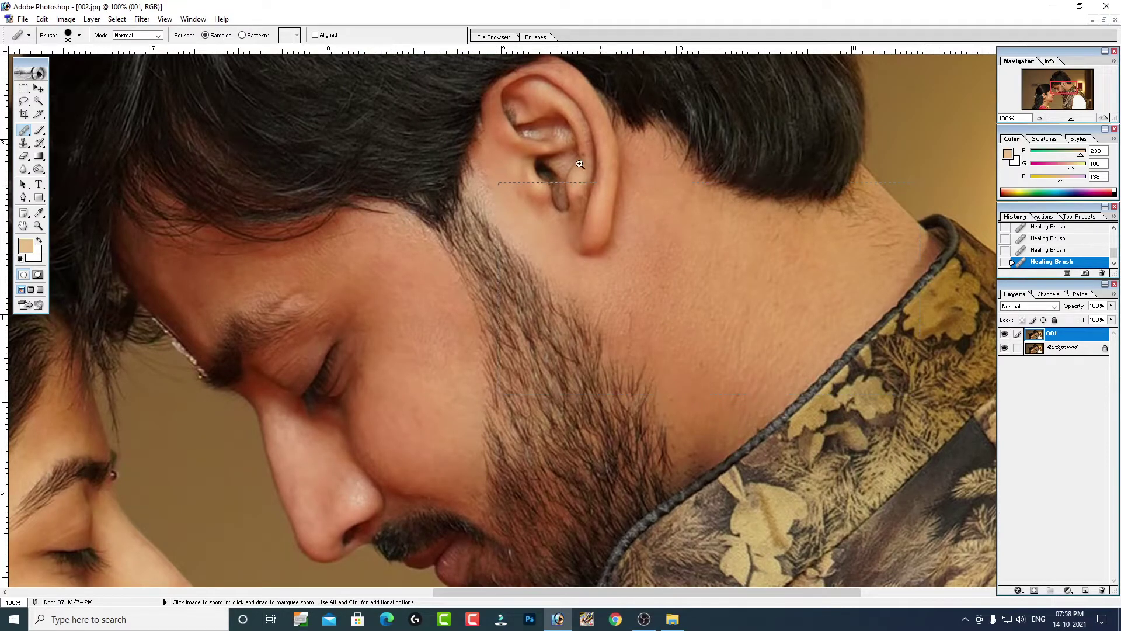
left_click_drag(520, 91, 520, 94)
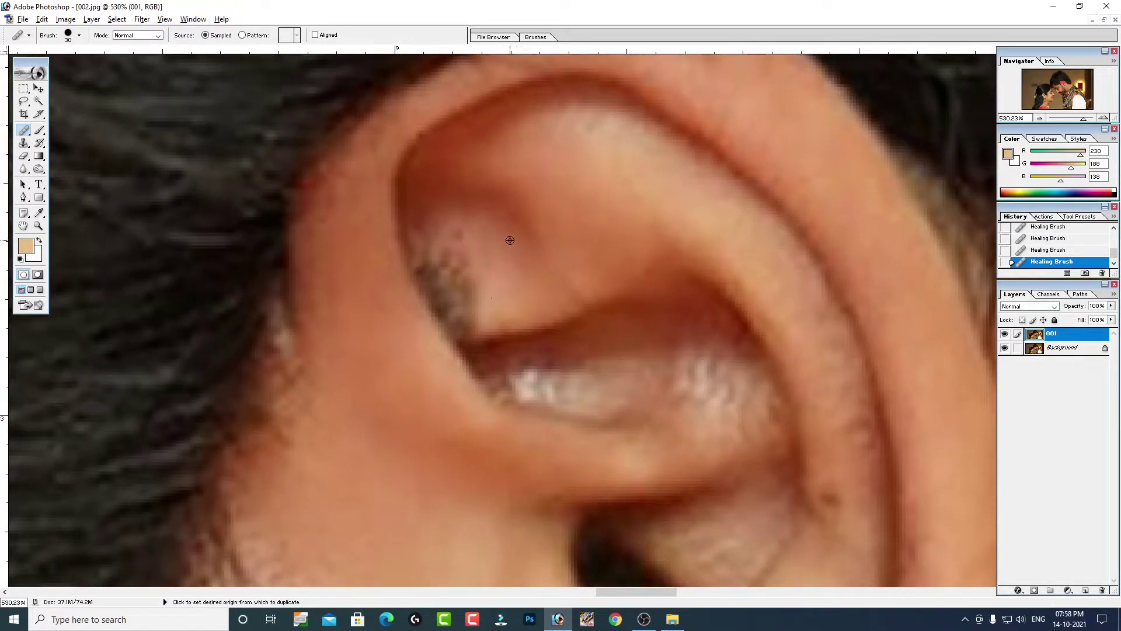
left_click(484, 249, "alt")
left_click_drag(456, 257, 502, 286)
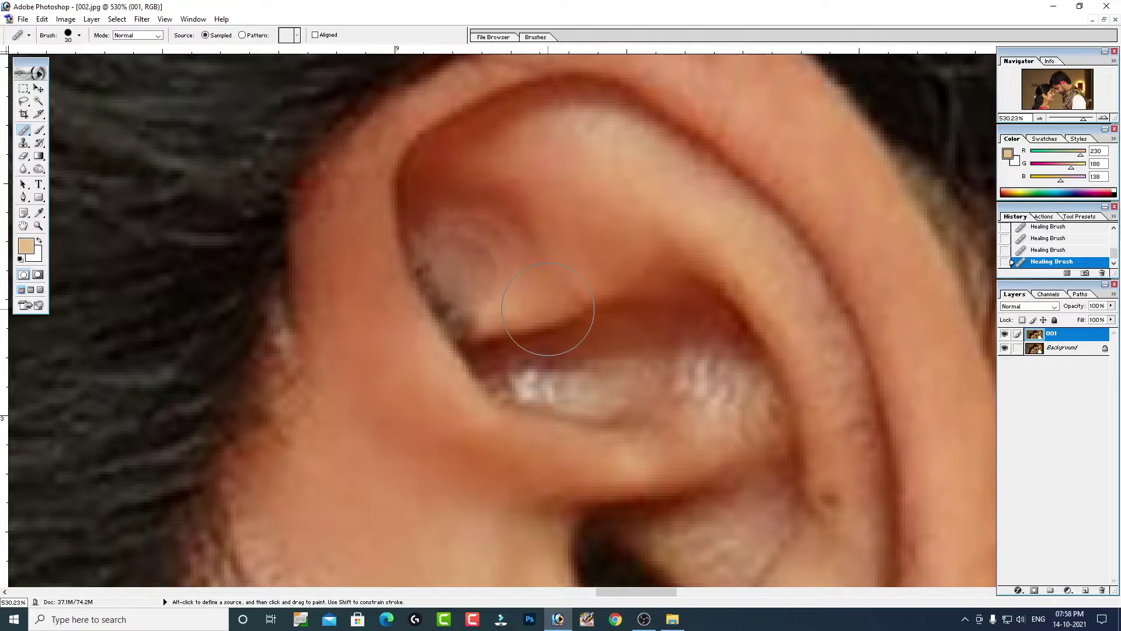
Shrink the brush to size 10, undo earlier heals, and re-heal the ear fold.
key("bracketleft")
key("bracketleft")
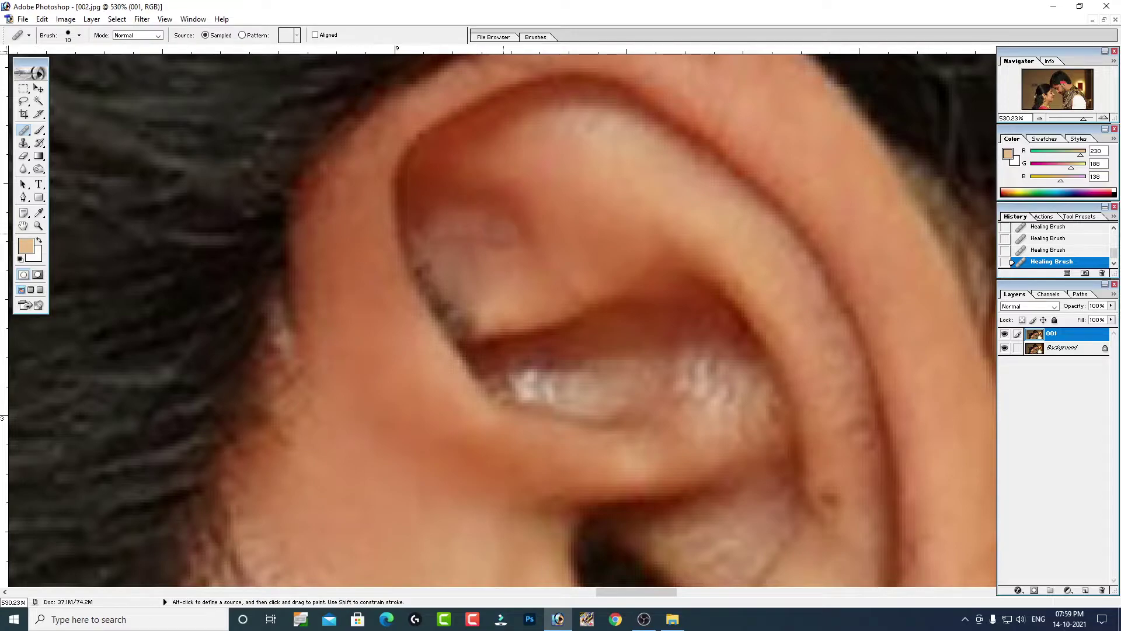
key("ctrl+alt+z")
key("ctrl+alt+z")
key("ctrl+alt+z")
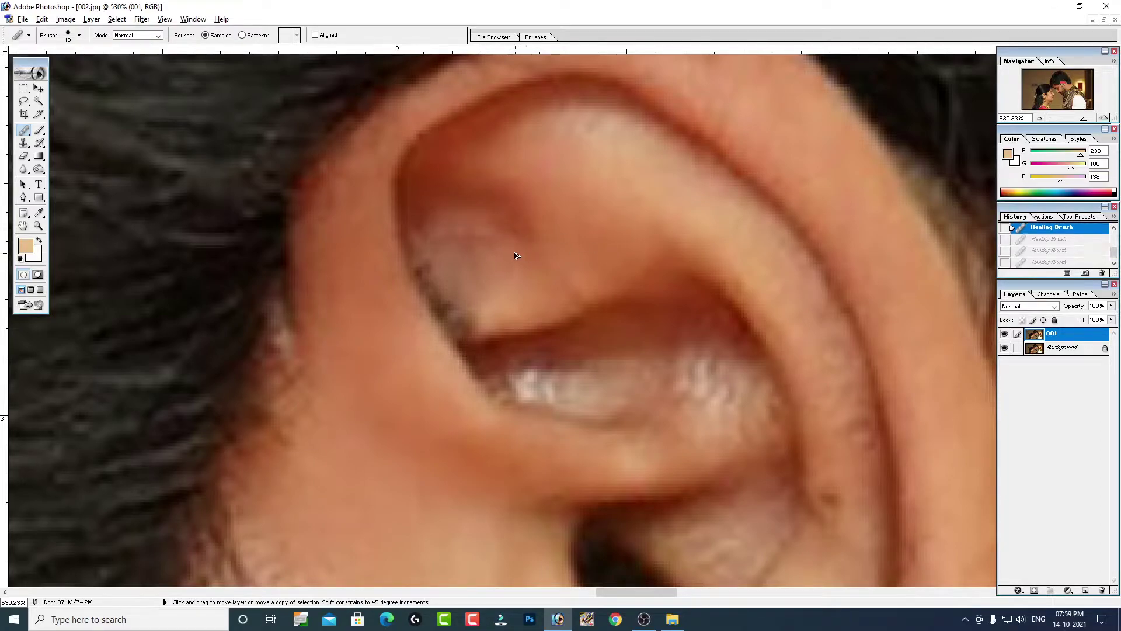
key("ctrl+alt+z")
key("ctrl+alt+z")
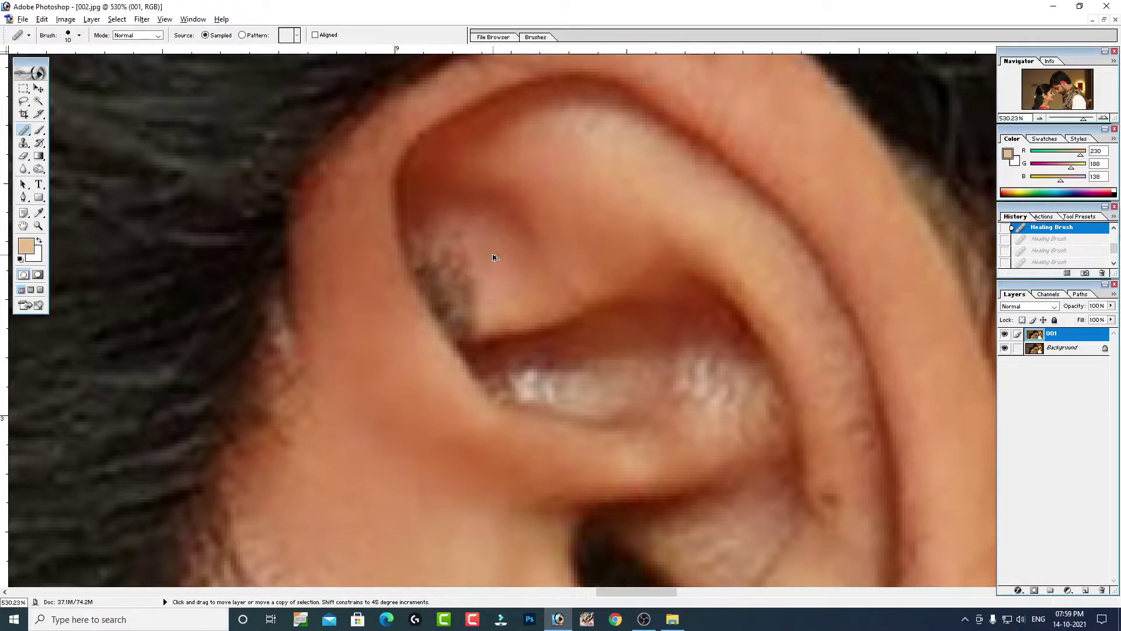
left_click(455, 253)
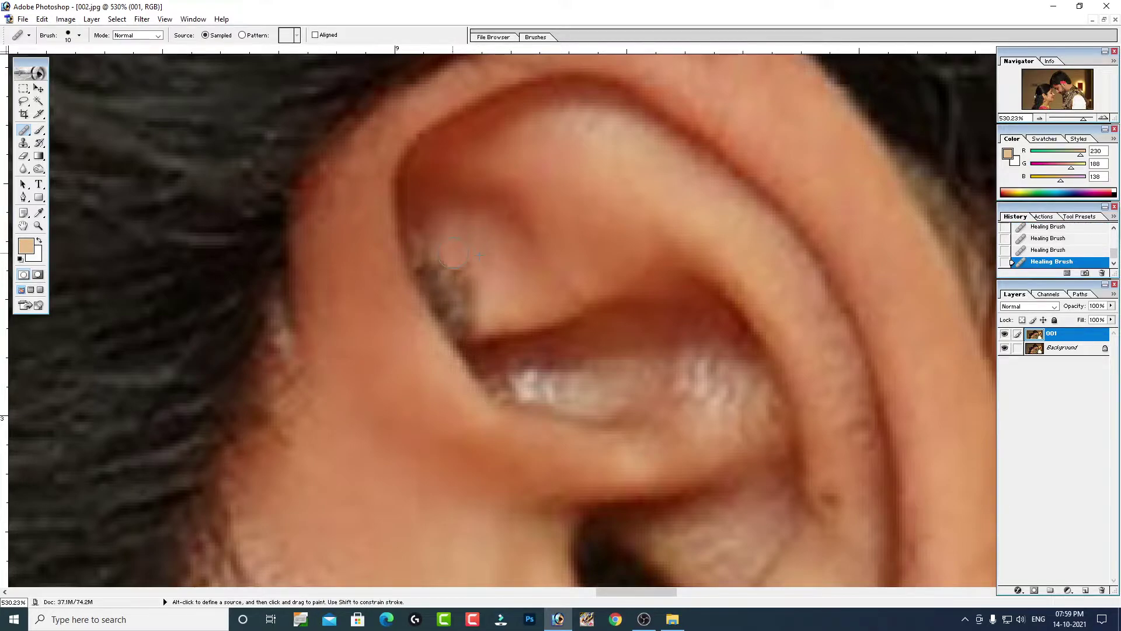
mouse_move(462, 273)
left_mouse_down()
mouse_move(488, 309)
mouse_move(453, 295)
left_mouse_up()
left_click_drag(425, 259, 456, 333)
mouse_move(426, 266)
left_mouse_down()
mouse_move(438, 300)
mouse_move(437, 286)
left_mouse_up()
Paint soft skin-tone brush strokes over the pale patch in the inner ear.
key("b")
left_click(500, 280, "alt")
left_click(455, 290)
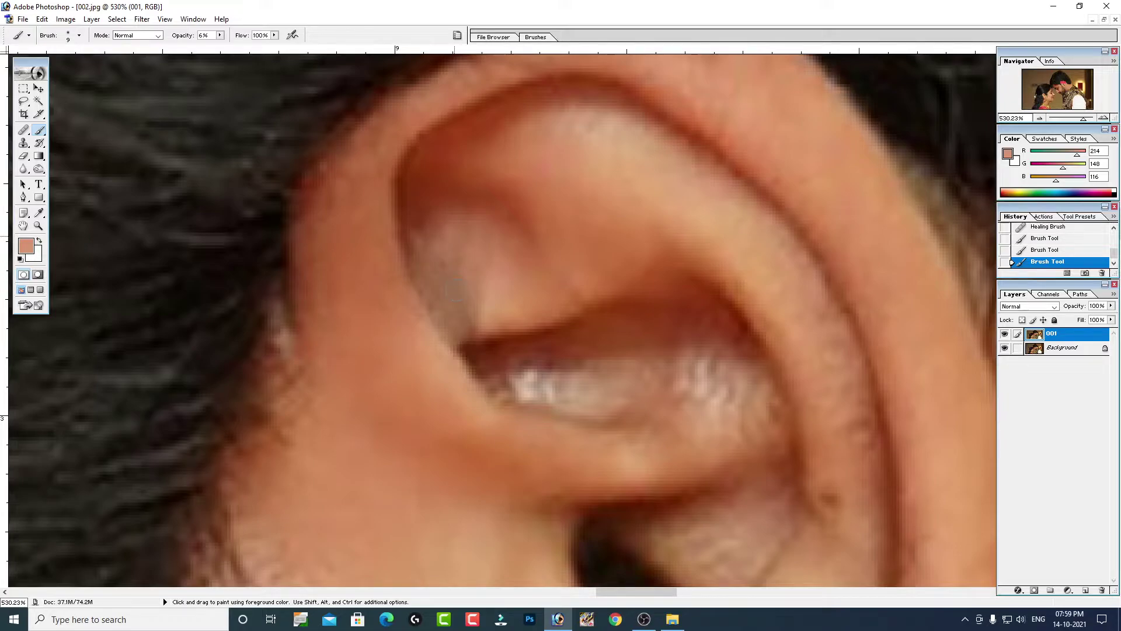
left_click_drag(427, 243, 443, 254)
Raise the brush opacity to 15% and sample a dark brown from the ear.
left_click(191, 37)
left_click(219, 35)
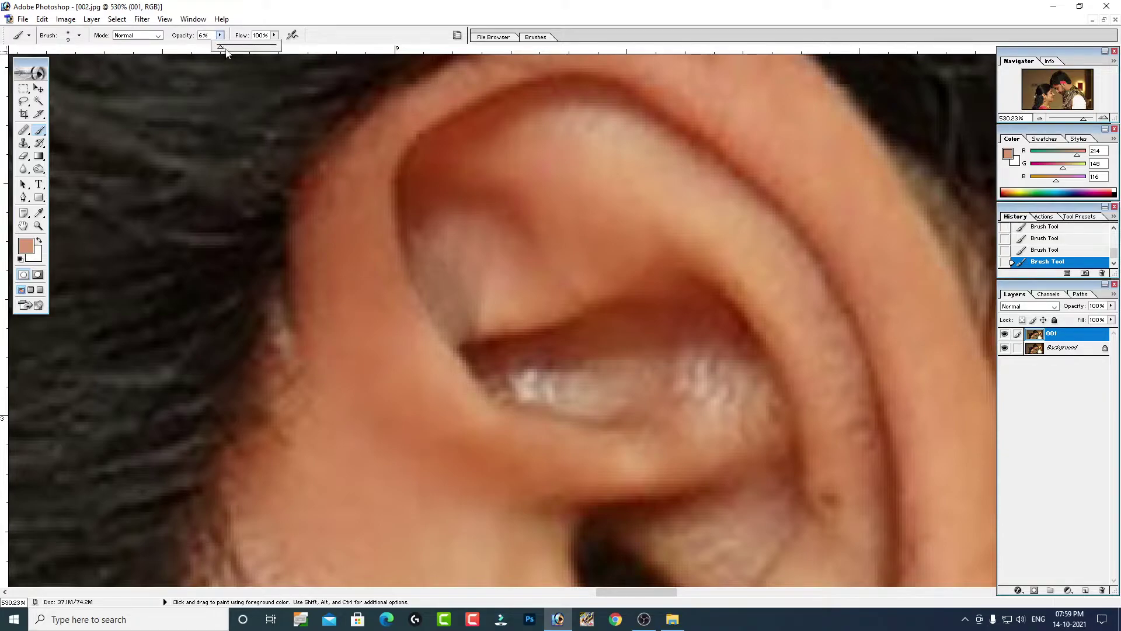
left_click_drag(226, 53, 230, 53)
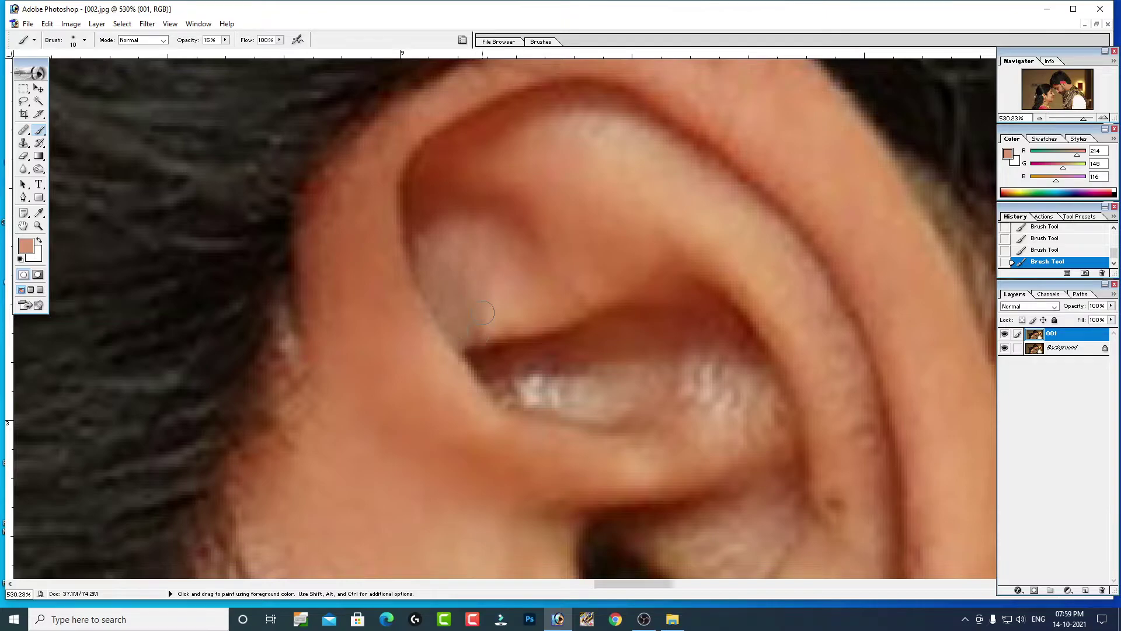
left_click(430, 190, "alt")
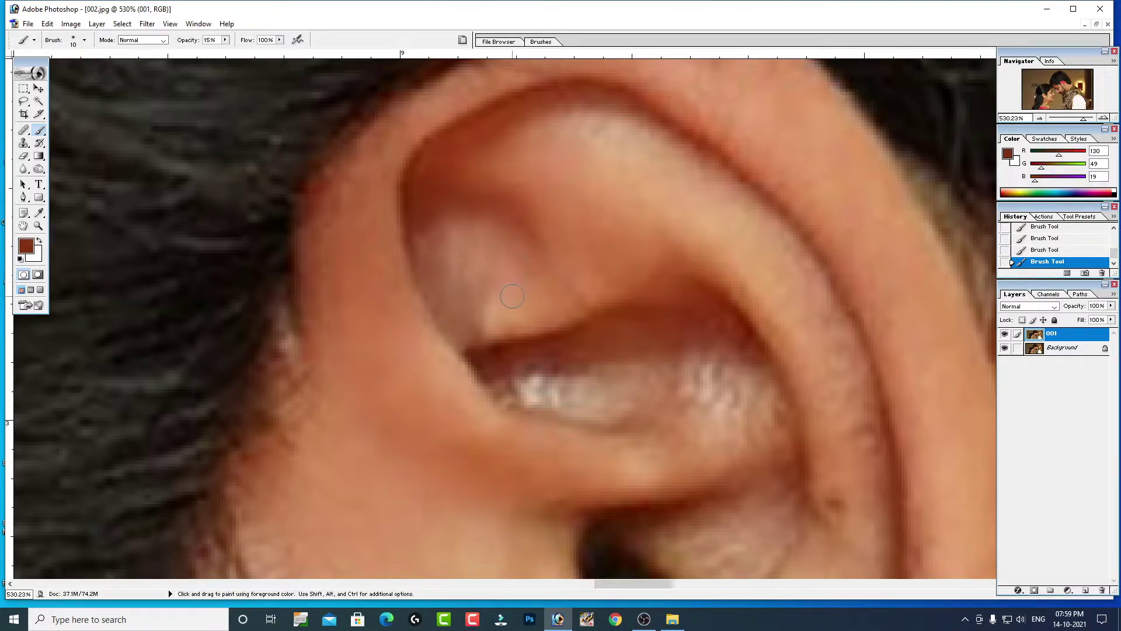
Set the brush to size 30 and opacity 12%, then sample lighter and darker ear skin tones.
key("bracketright")
key("bracketright")
left_click(225, 40)
left_click_drag(224, 56, 225, 56)
key("bracketleft")
key("bracketleft")
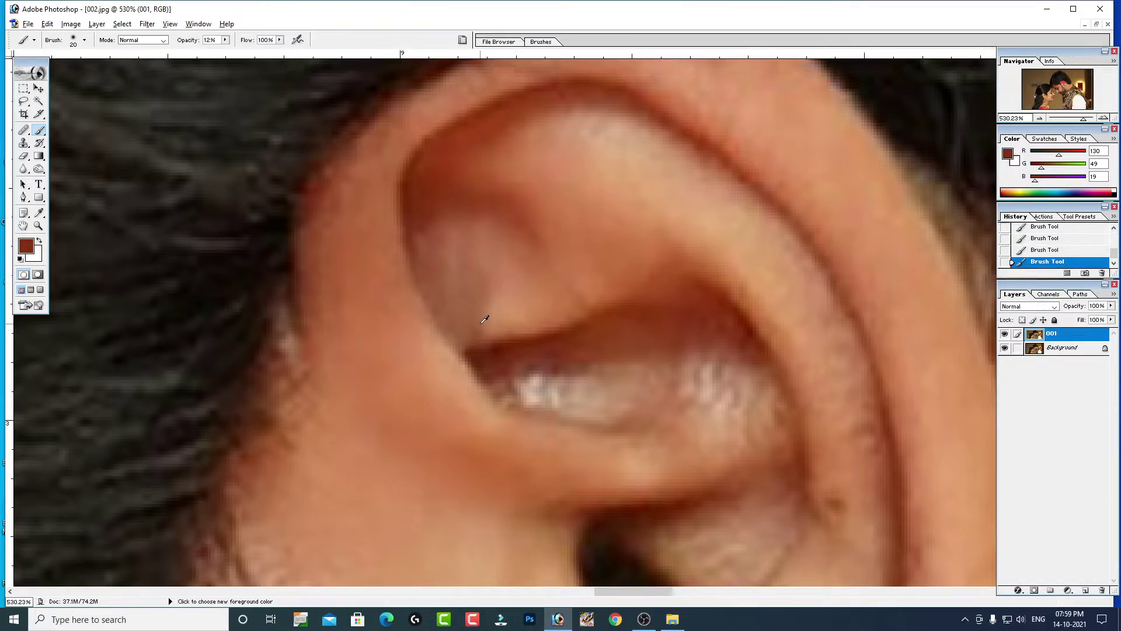
left_click(501, 310, "alt")
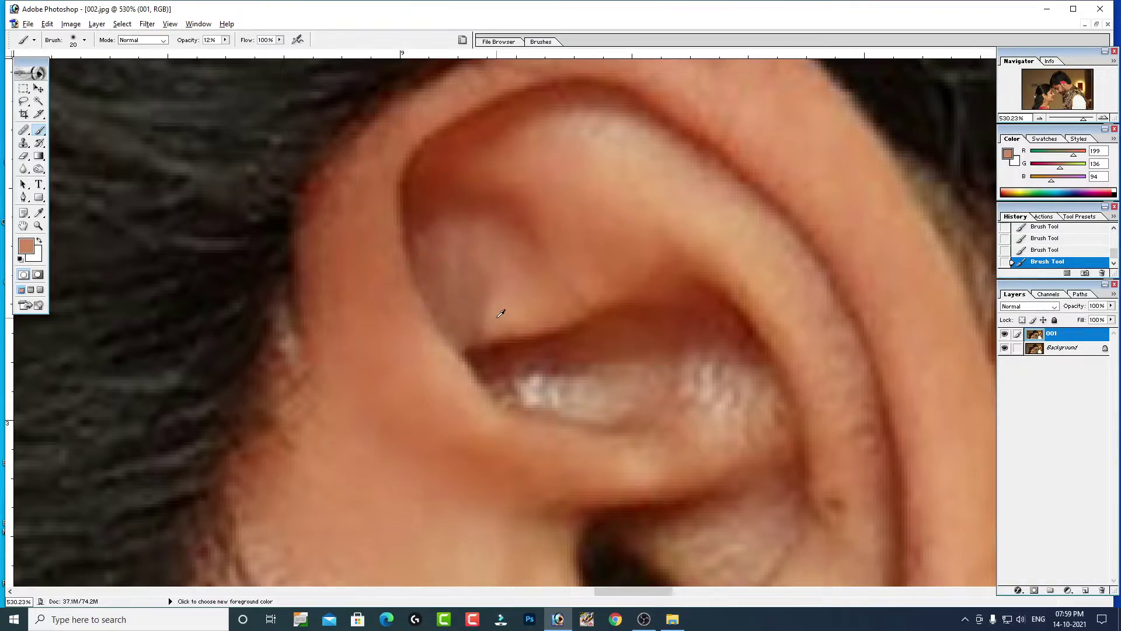
left_click(473, 280, "alt")
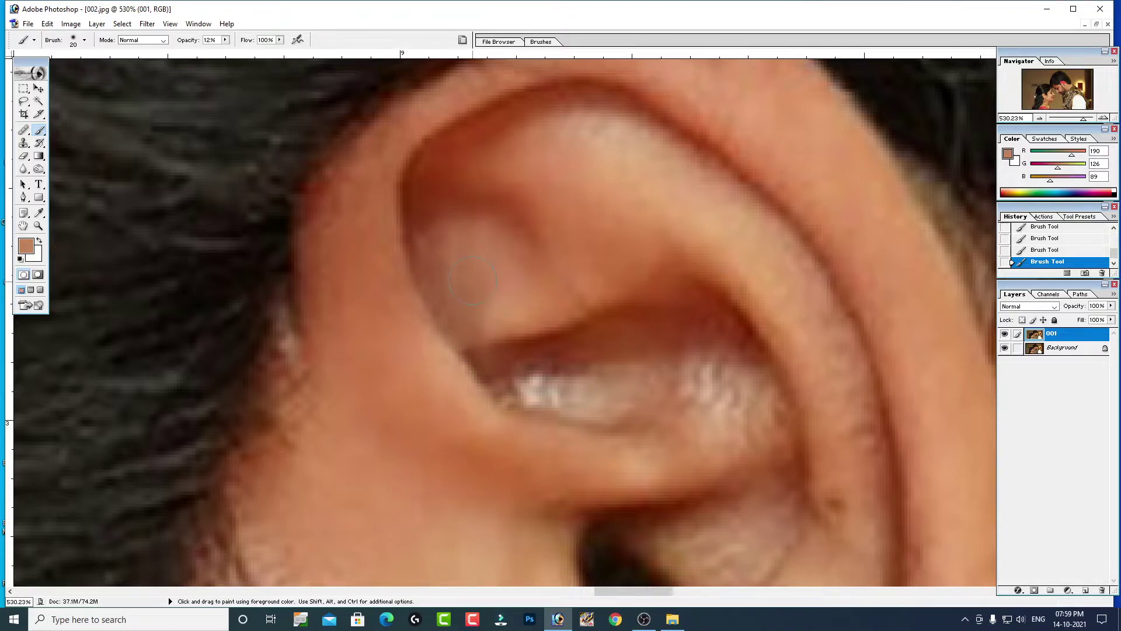
left_click(463, 245, "alt")
Zoom to the lower ear and heal its dark spot and the skin just behind it.
right_click(626, 318)
left_click(651, 338)
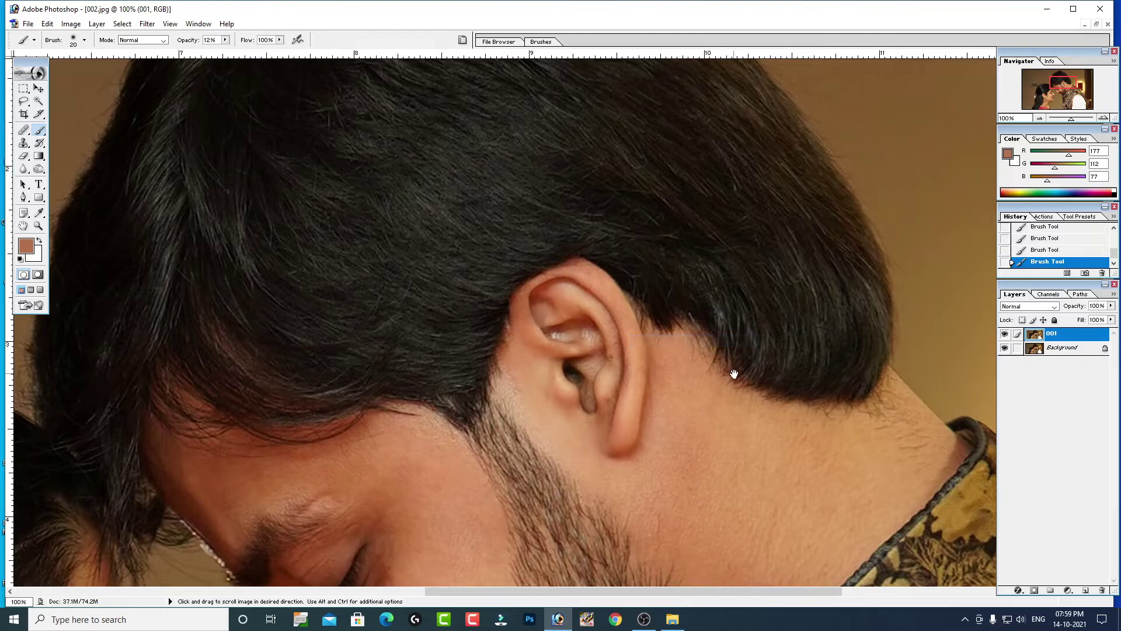
left_click_drag(697, 493, 664, 383)
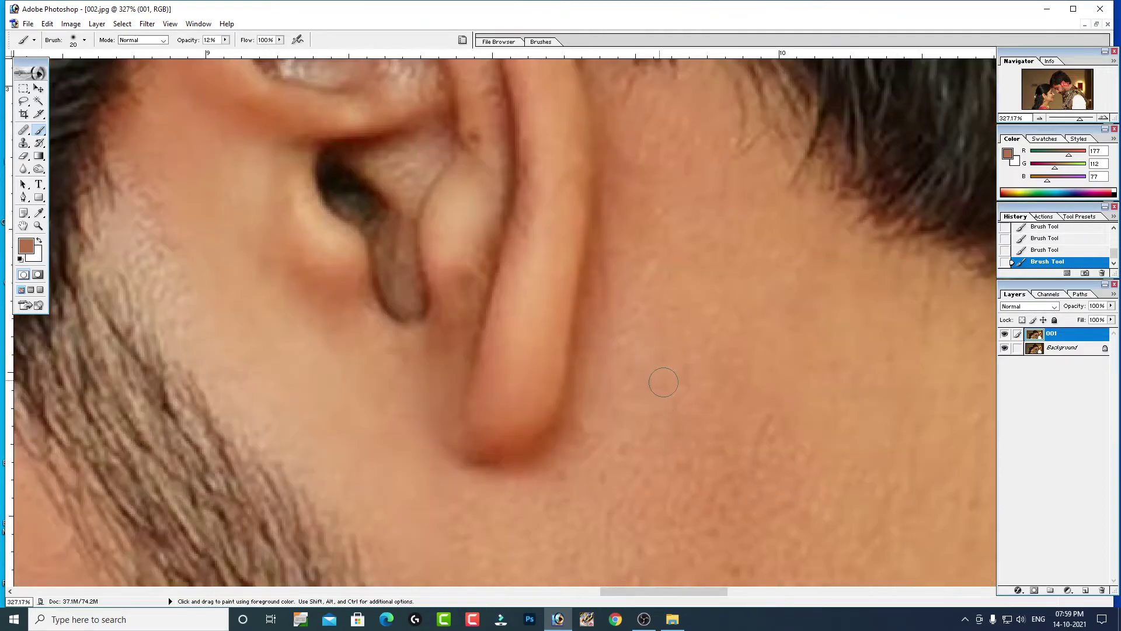
scroll(663, 382, "up", 3)
scroll(584, 338, "up", 2)
key("j")
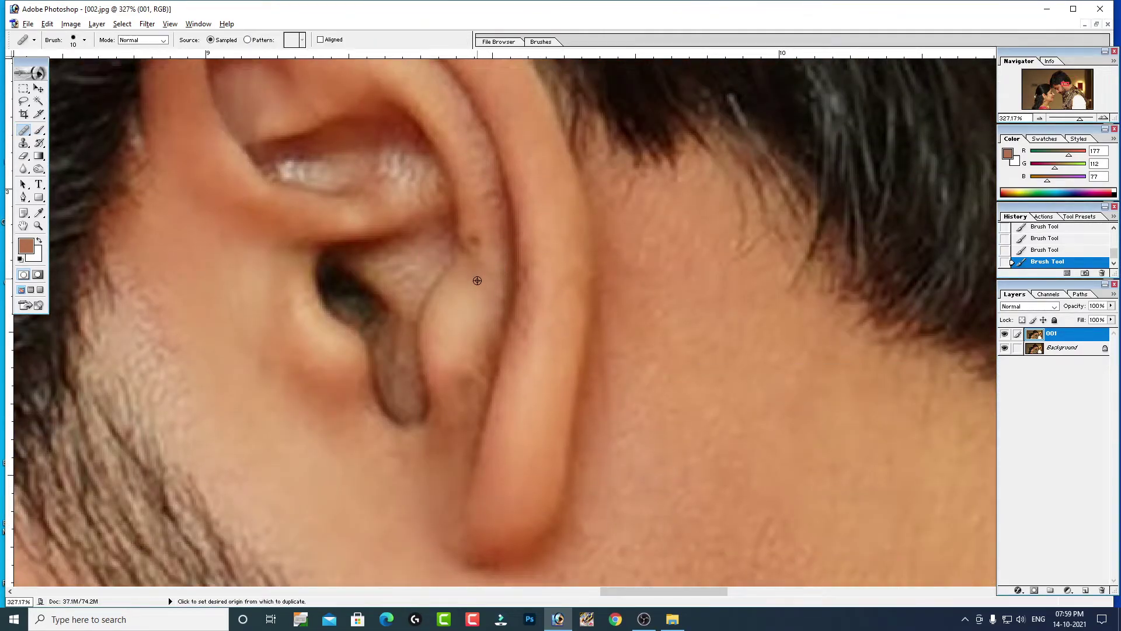
left_click(458, 296, "alt")
left_click(474, 240)
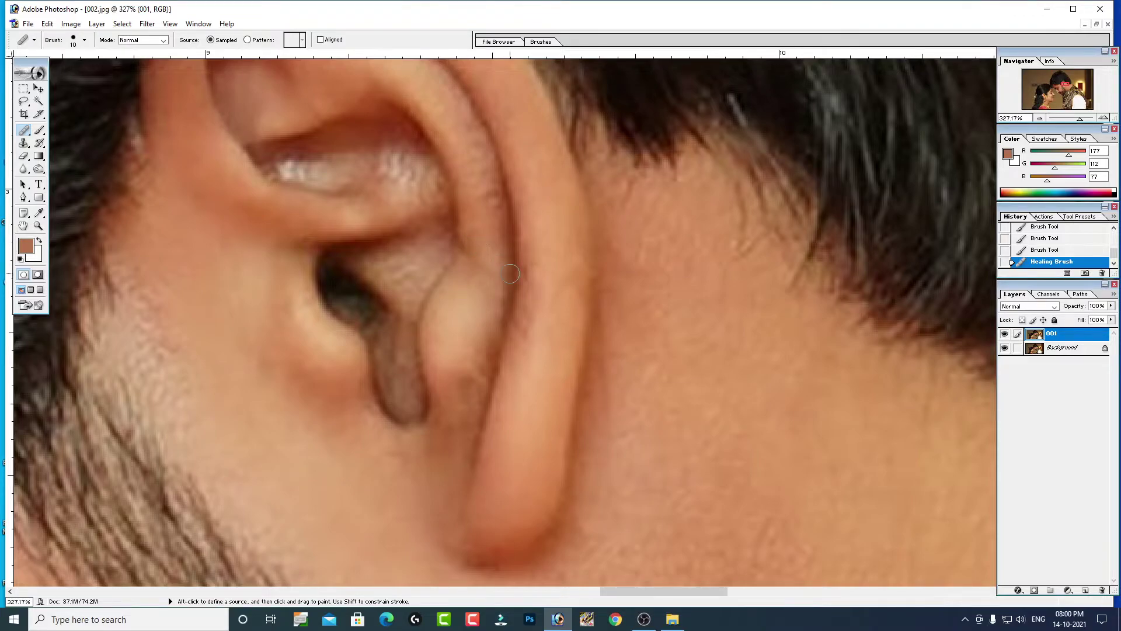
key("bracketright")
key("bracketright")
left_click(488, 204)
Heal two small dark marks on the man's neck.
right_click(551, 334)
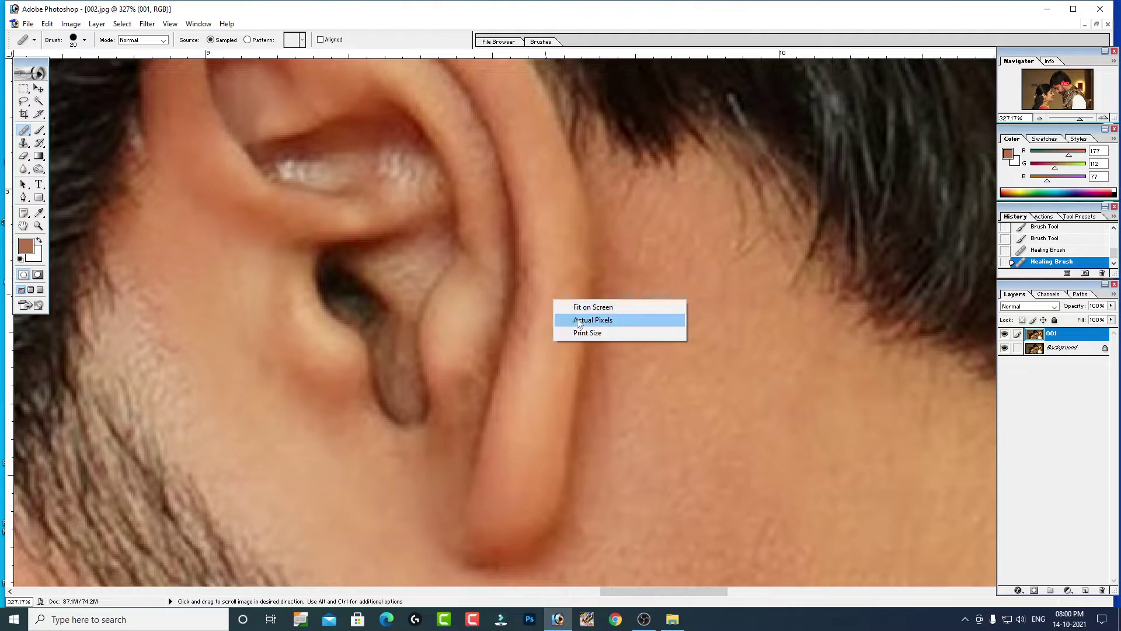
left_click(584, 321)
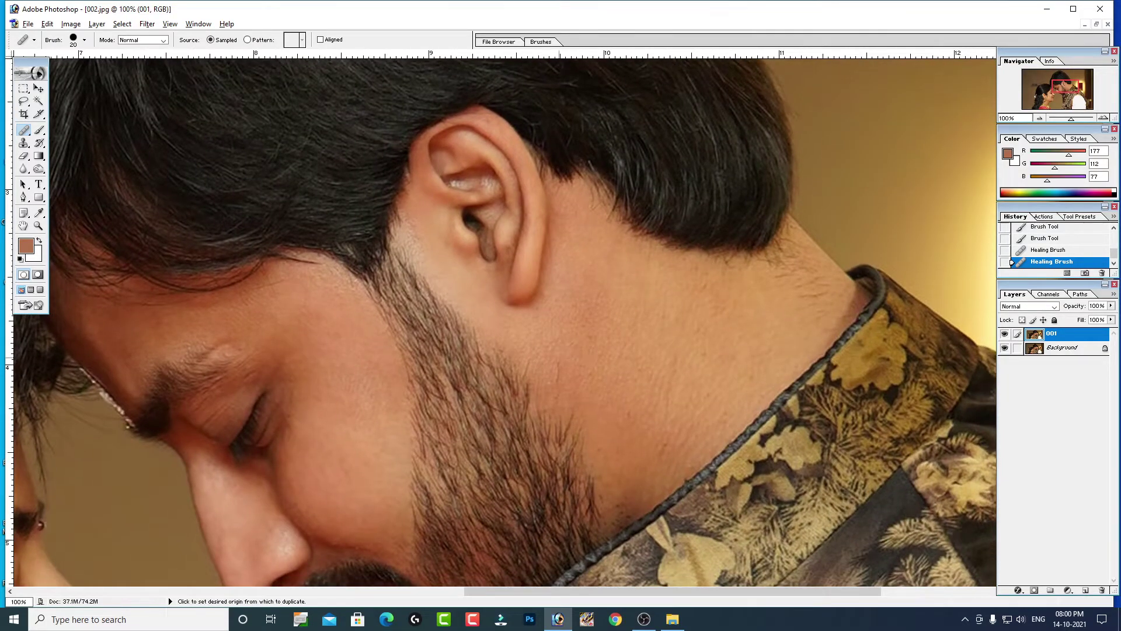
left_click(559, 360)
left_click(561, 373)
Heal the stray dark hairs on the neck near the hairline, redoing undone strokes.
left_click_drag(778, 272, 816, 287)
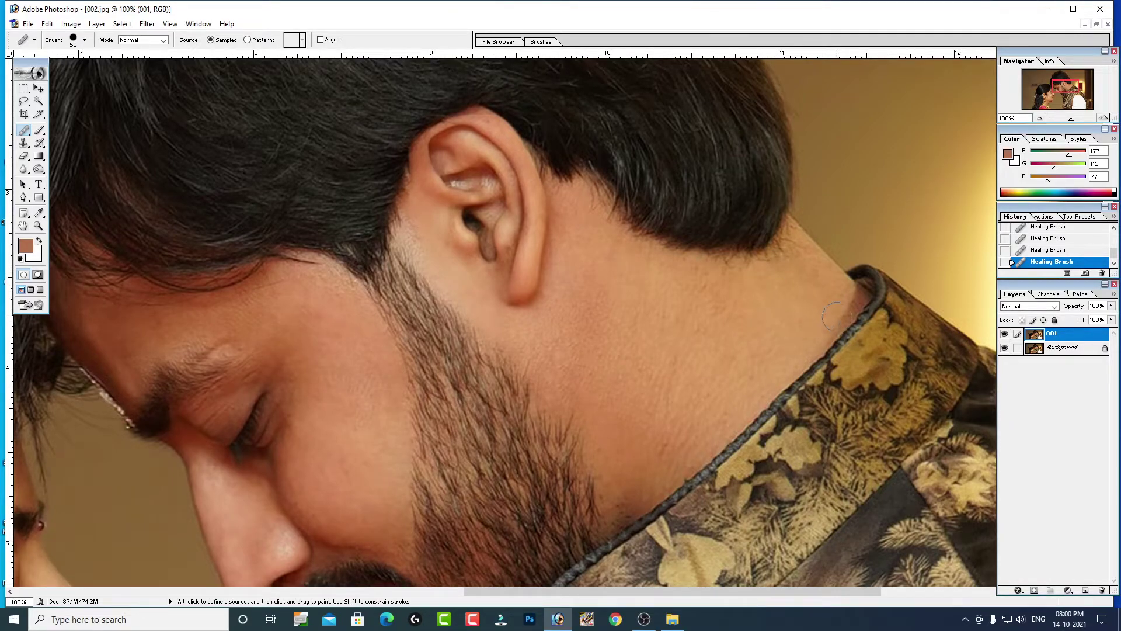
left_click(812, 260, "alt")
key("ctrl+z")
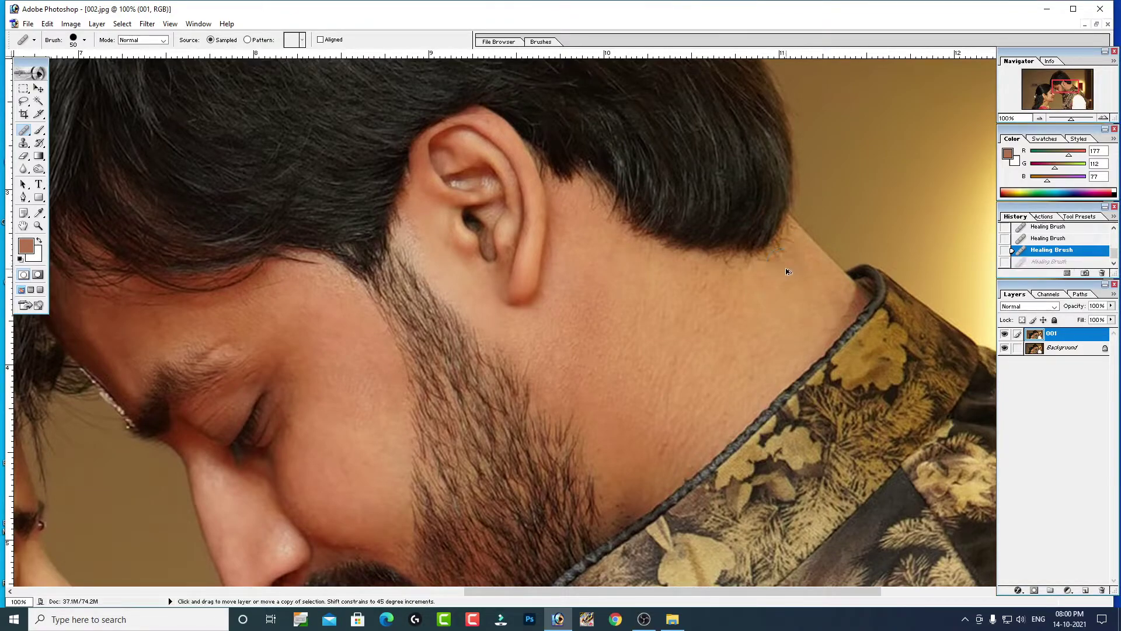
left_click_drag(792, 270, 802, 259)
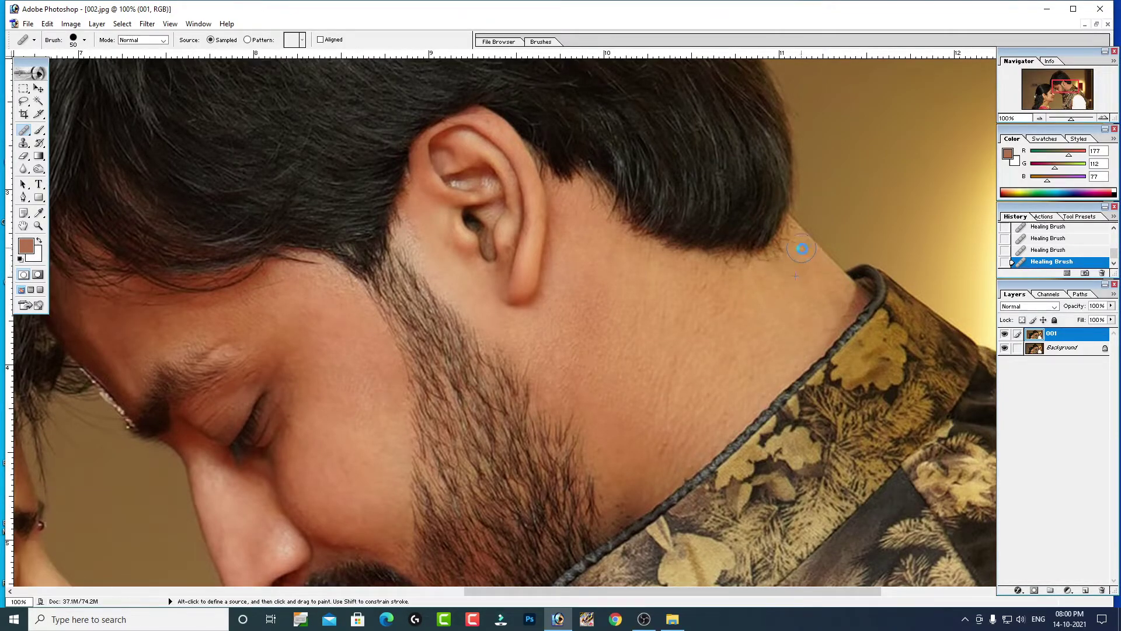
key("ctrl+z")
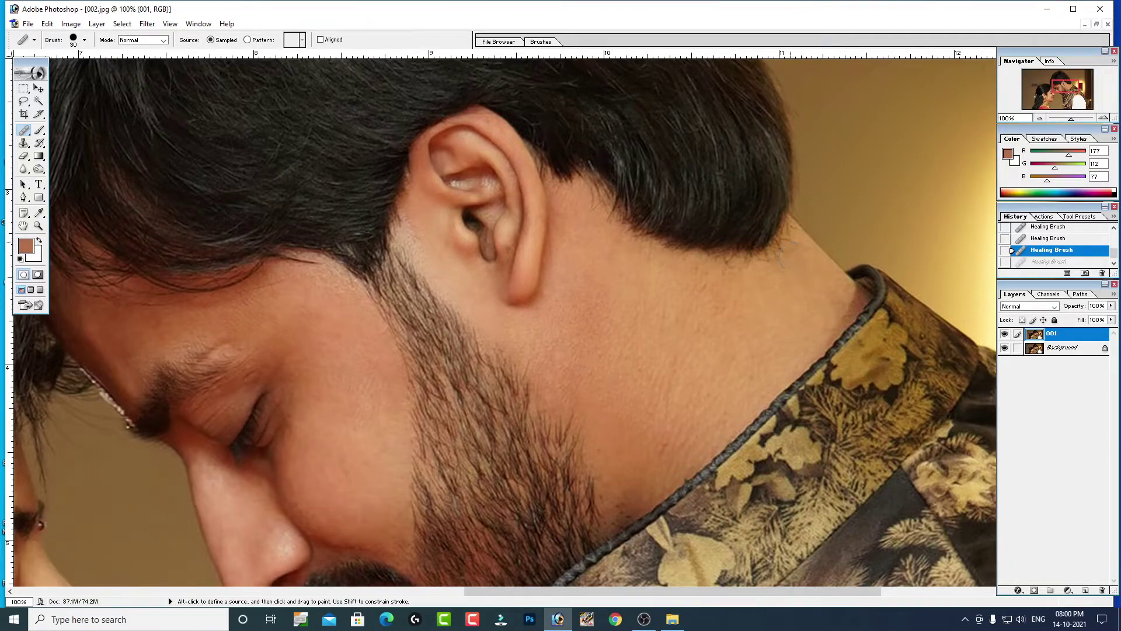
left_click(810, 251)
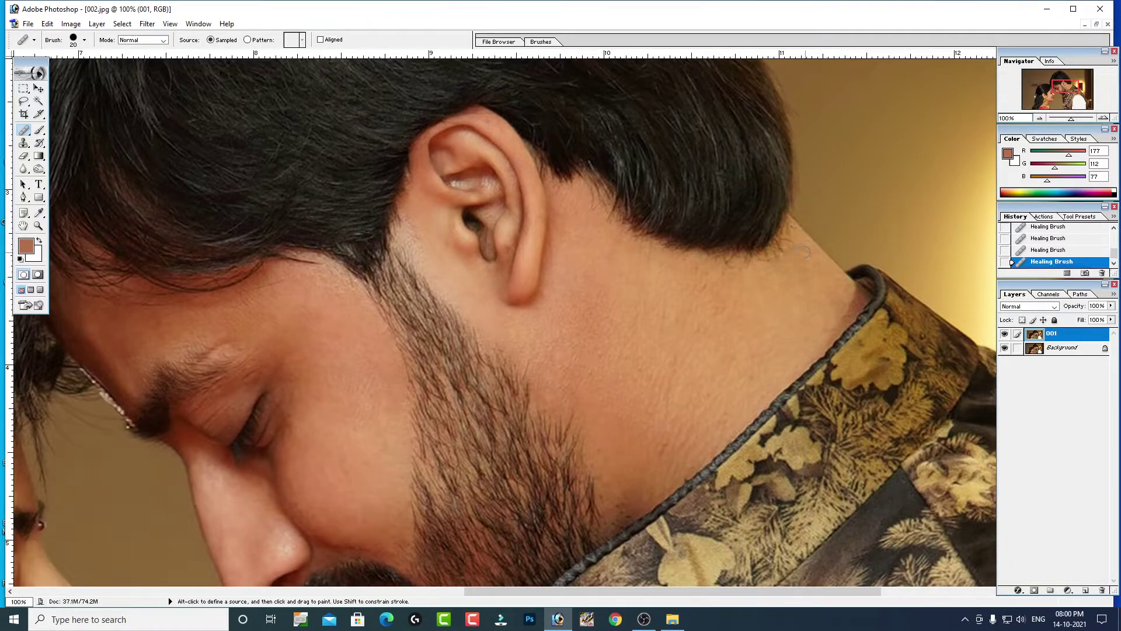
Fit the whole photo on screen.
right_click(786, 286)
left_click(824, 295)
key("v")
key("ctrl+plus")
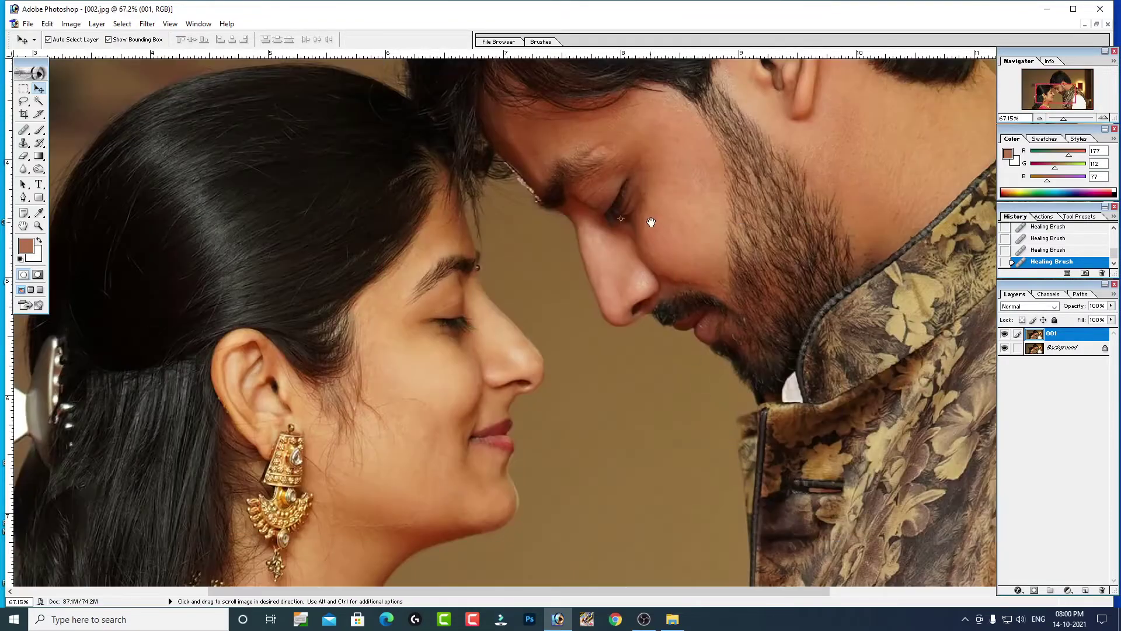
key("ctrl+0")
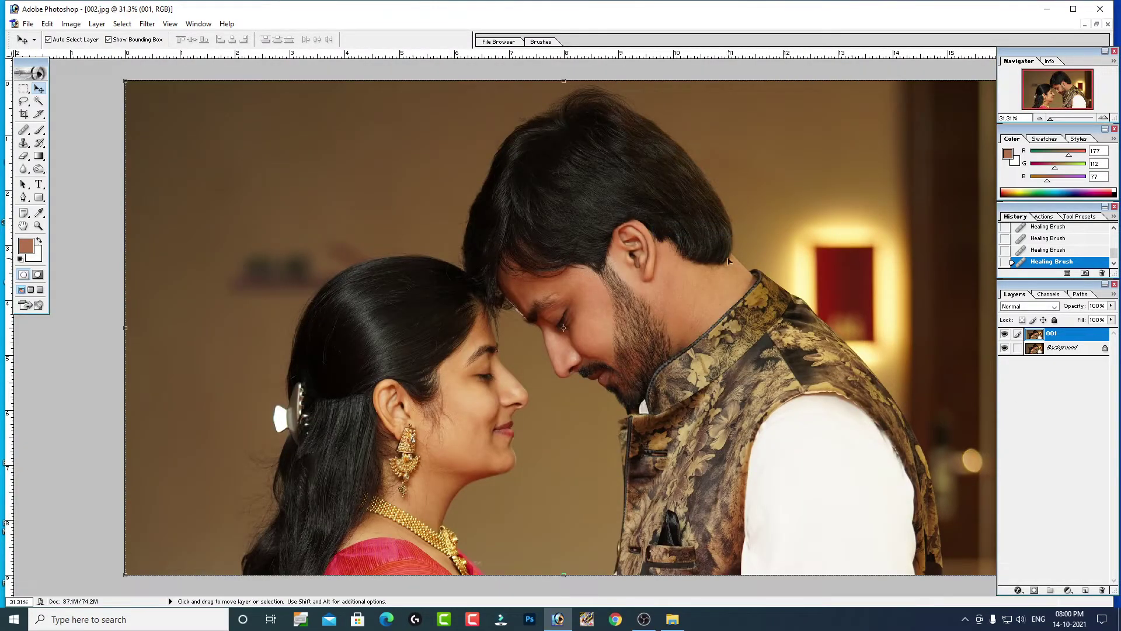
scroll(742, 307, "up", 3)
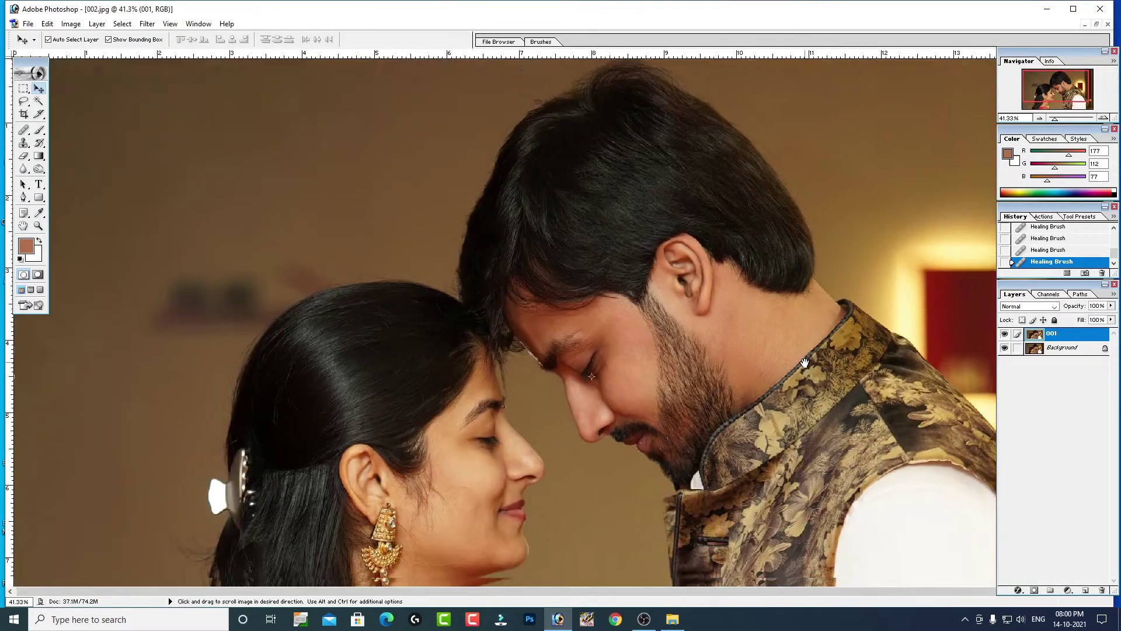
scroll(804, 363, "down", 2)
scroll(779, 272, "up", 1)
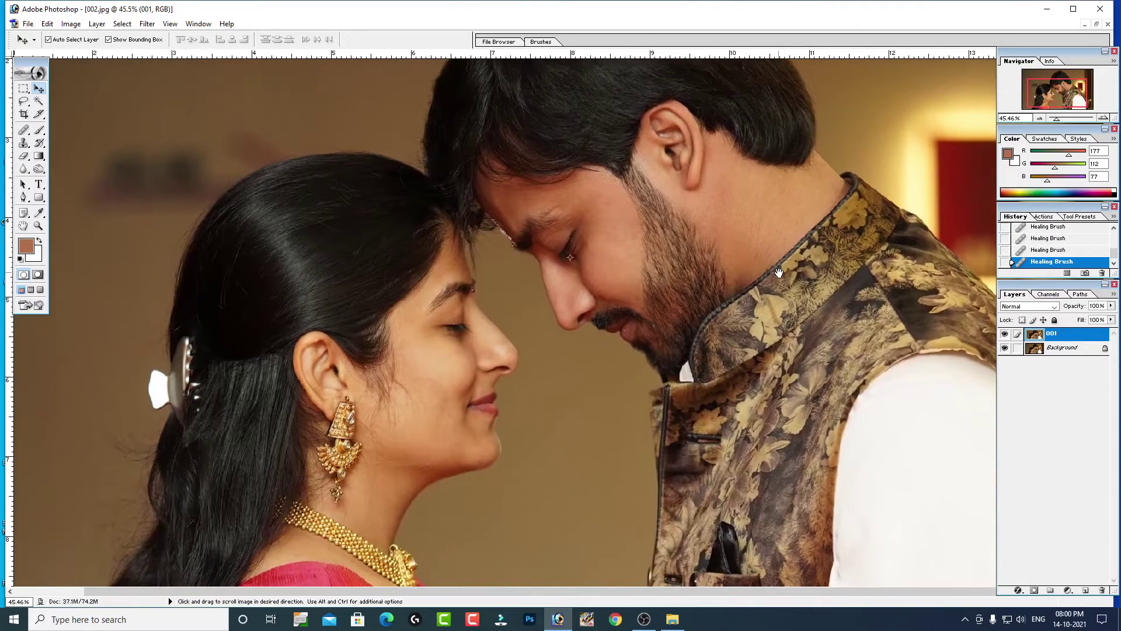
left_click_drag(779, 273, 788, 253)
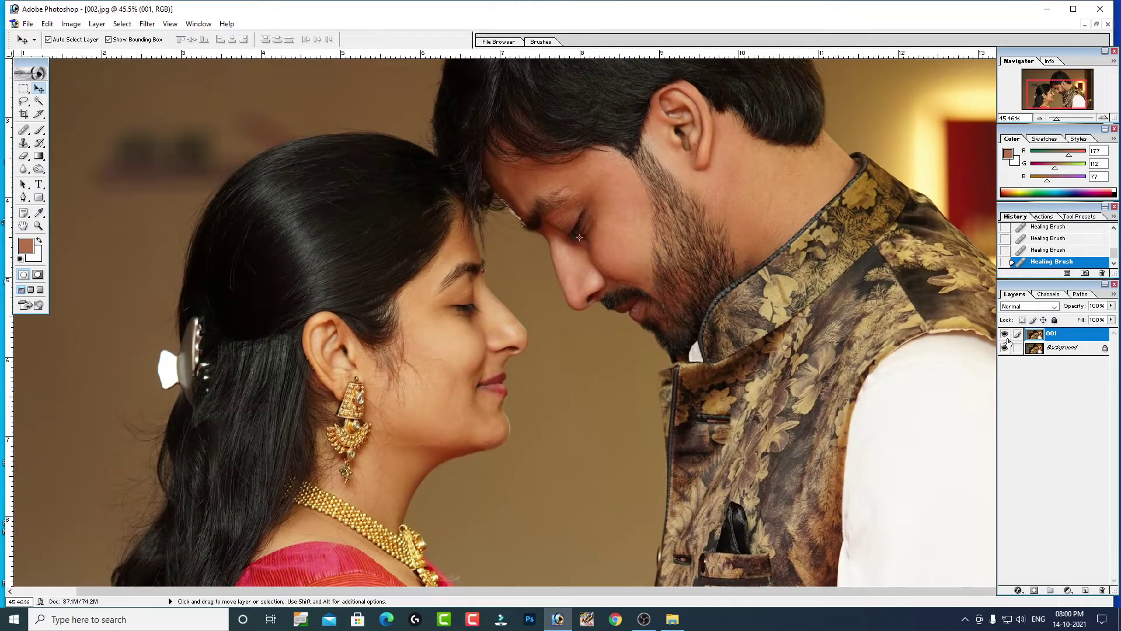
scroll(753, 312, "down", 1)
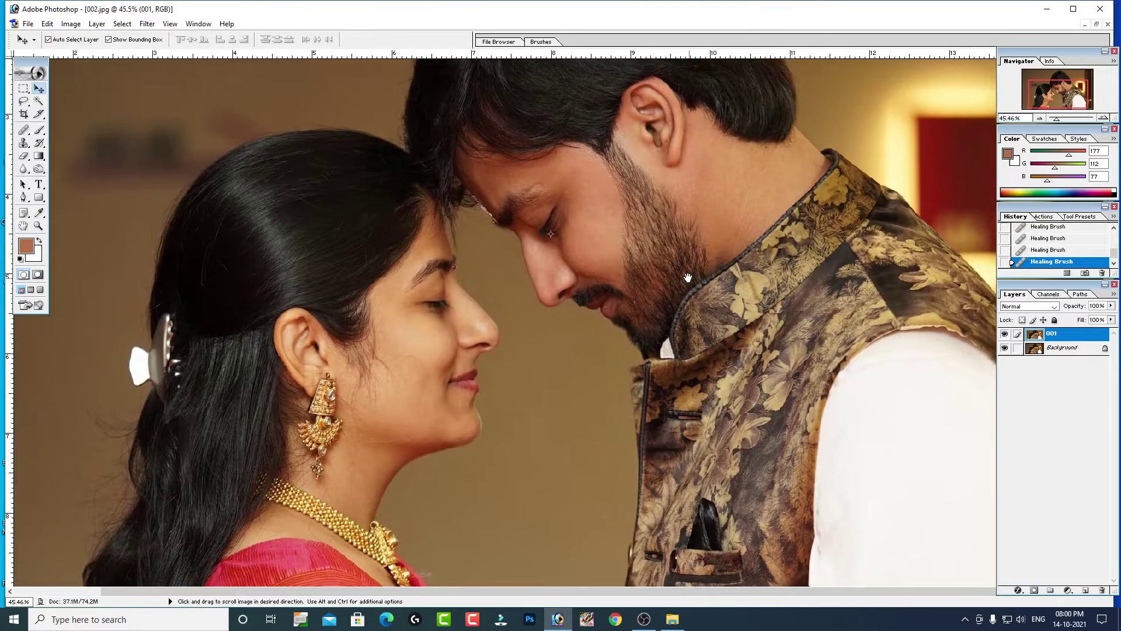
scroll(644, 282, "up", 2)
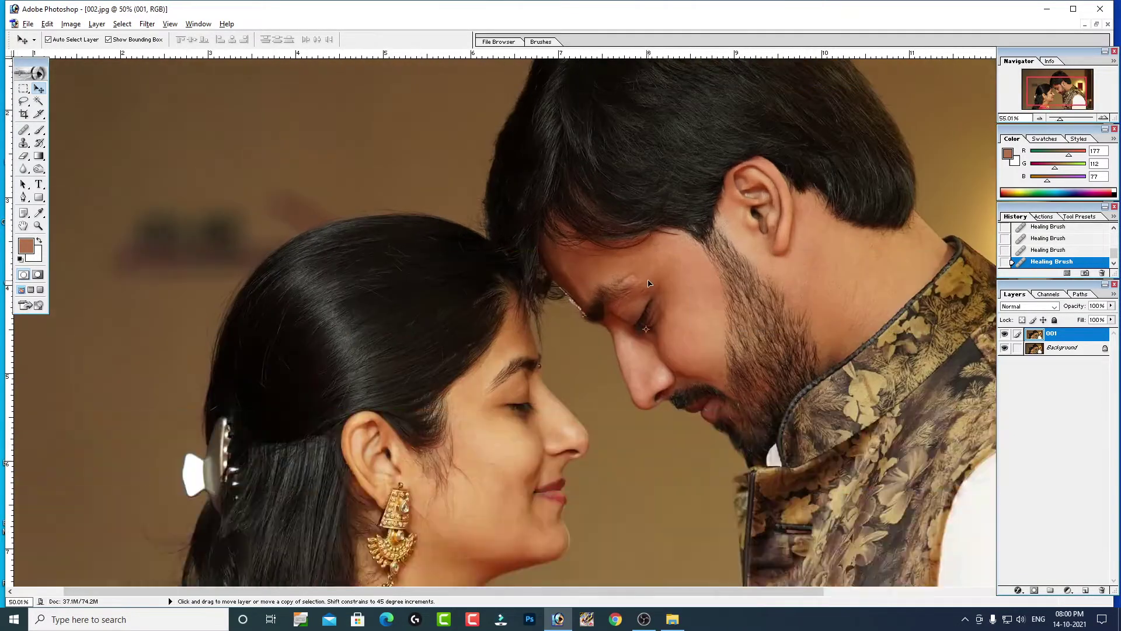
mouse_move(726, 326)
left_mouse_down()
mouse_move(531, 189)
mouse_move(542, 207)
left_mouse_up()
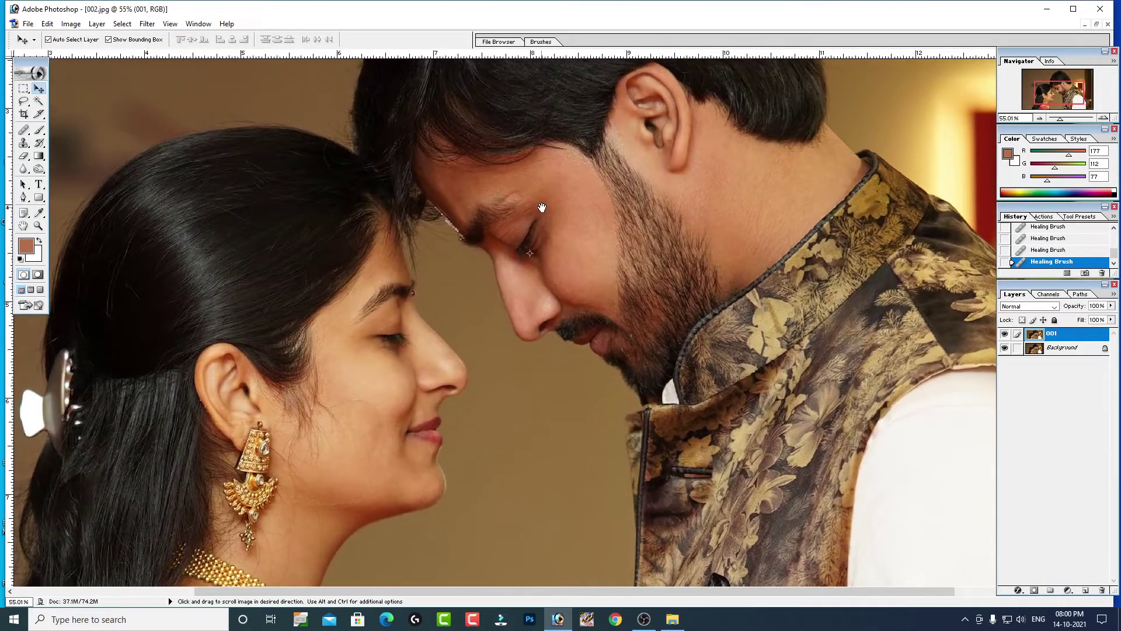
scroll(618, 269, "down", 1)
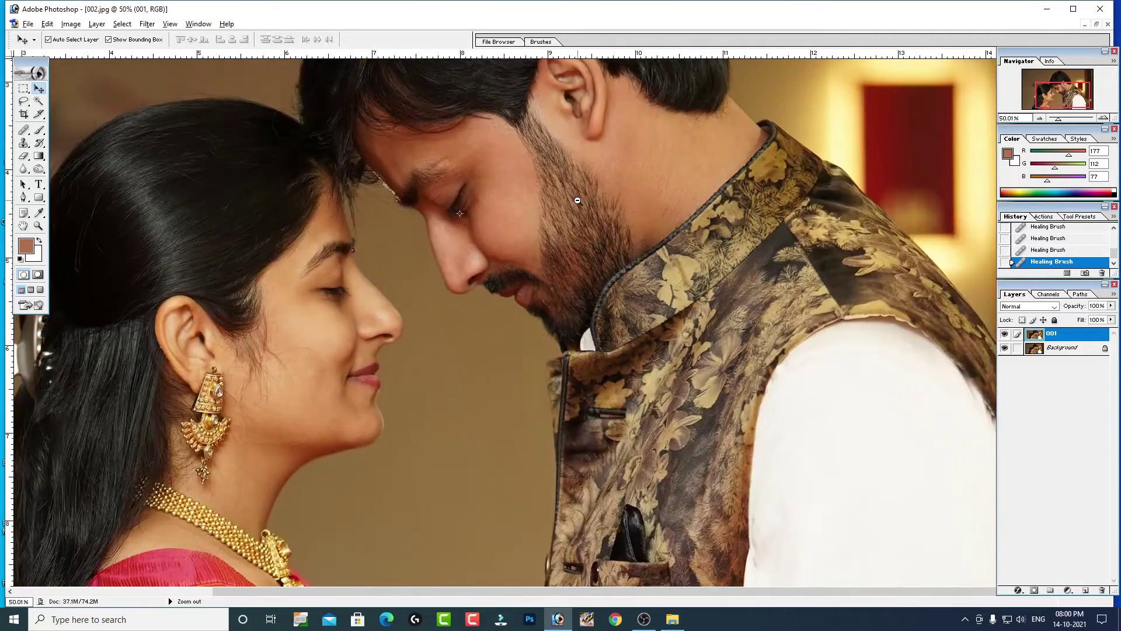
left_click_drag(618, 268, 687, 239)
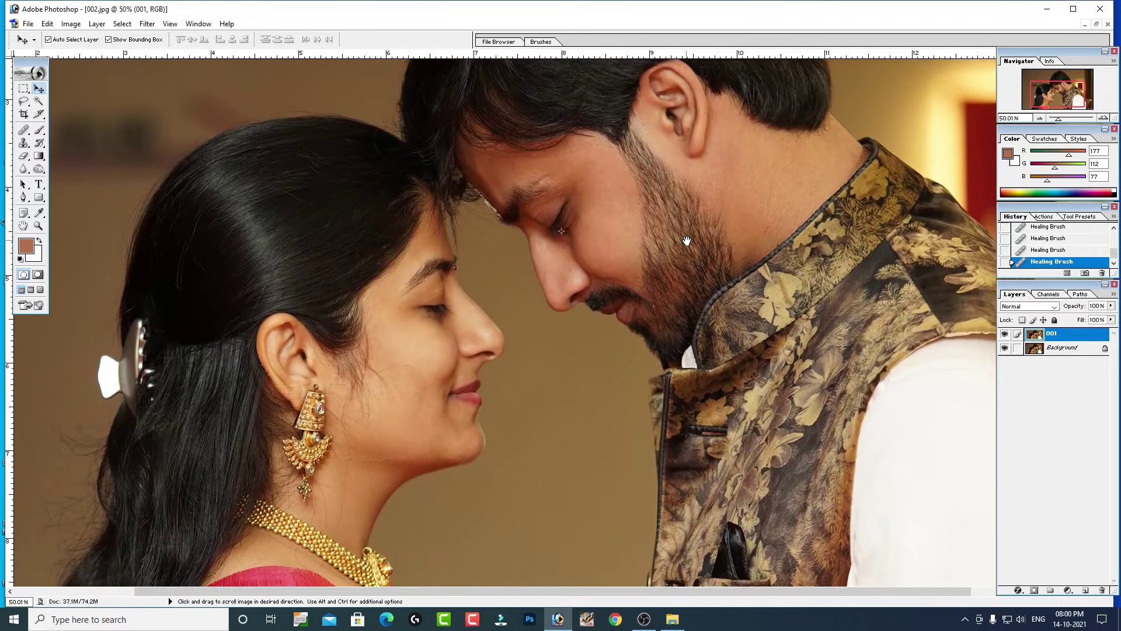
Toggle layer 001's visibility repeatedly to compare against the original, ending with it visible.
left_click(1006, 334)
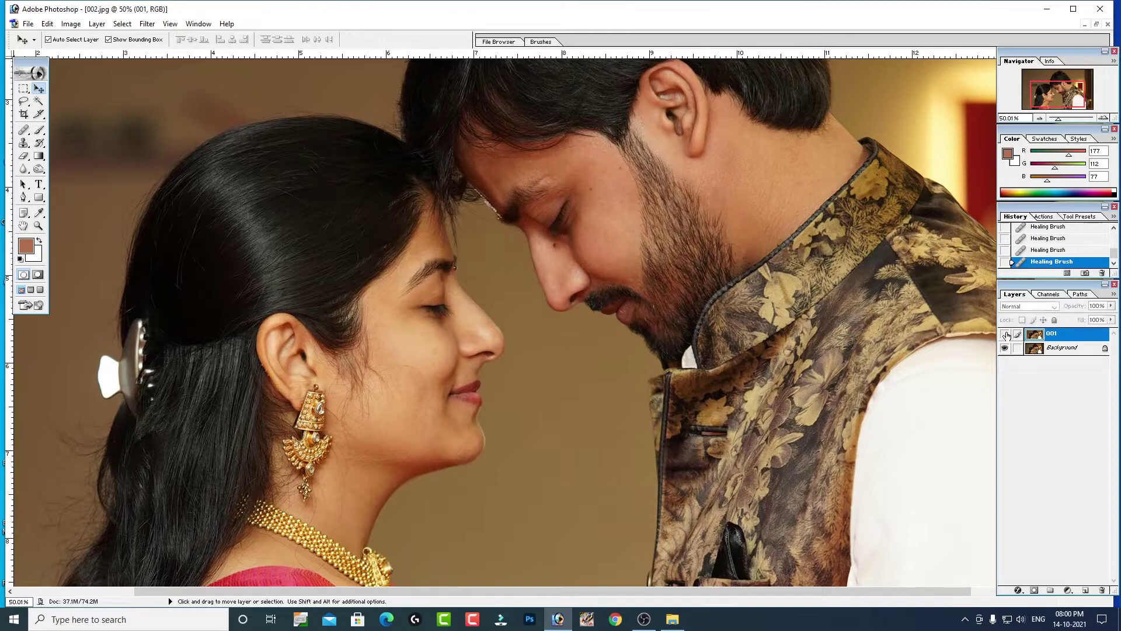
left_click(1006, 334)
left_click(1006, 334)
left_click(1006, 334)
left_click(1007, 334)
left_click(1007, 334)
left_click(1010, 334)
left_click(1011, 334)
left_click(1010, 334)
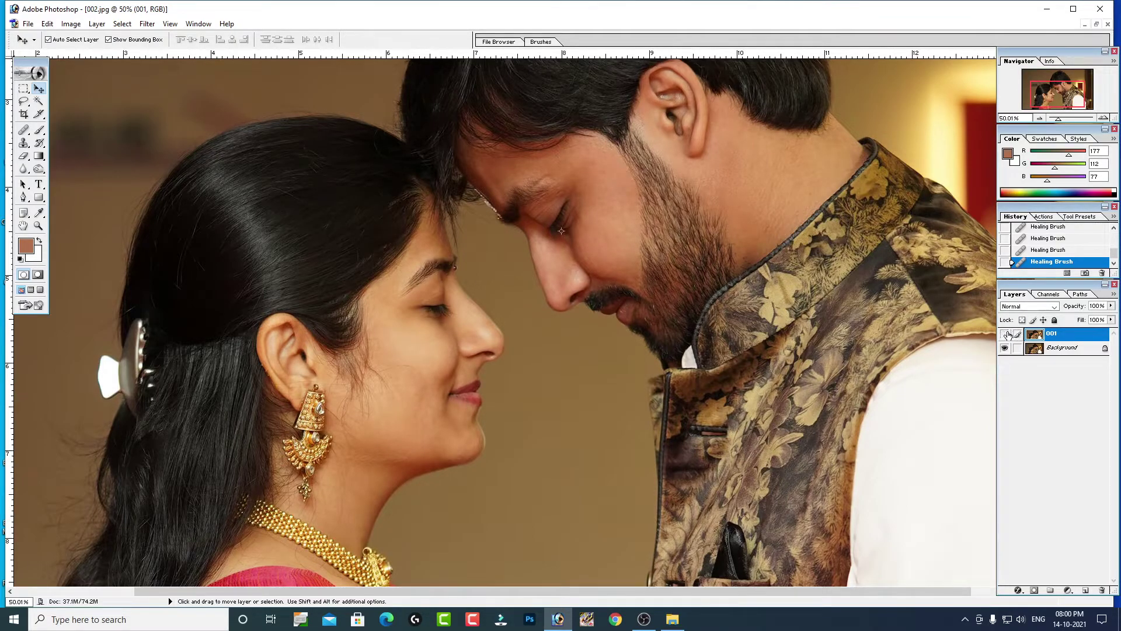
left_click(1008, 335)
left_click(1007, 334)
left_click(1008, 335)
left_click(1008, 335)
left_click(1008, 335)
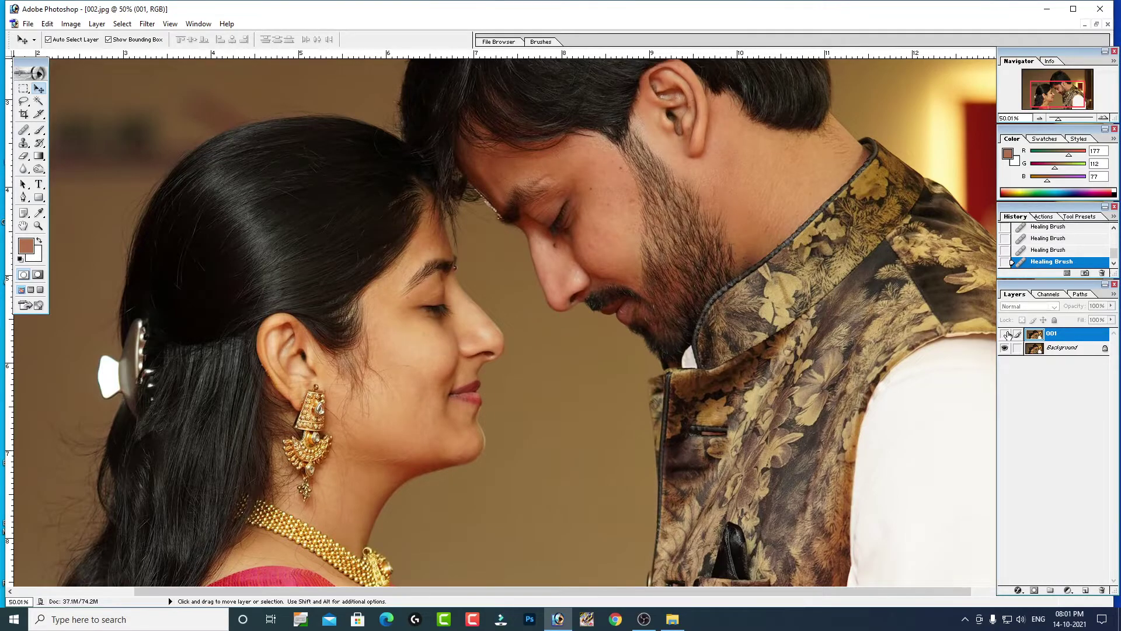
left_click(1008, 334)
left_click(1008, 334)
left_click(1008, 335)
left_click(1008, 334)
left_click(1009, 334)
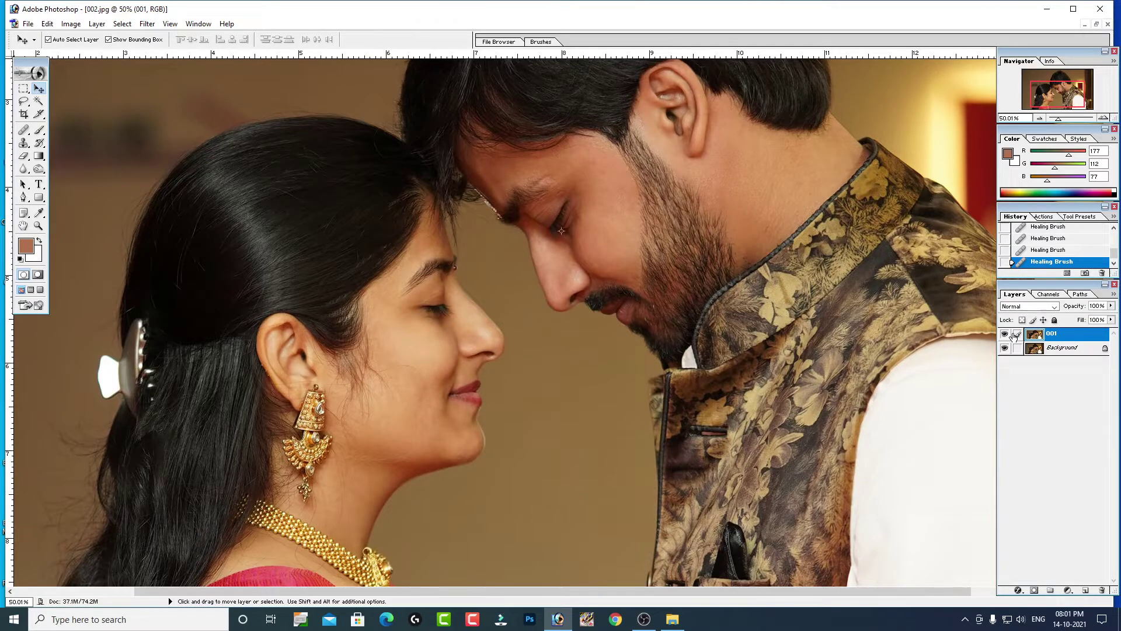
left_click(1008, 335)
Fit the whole photo in the window.
key("space")
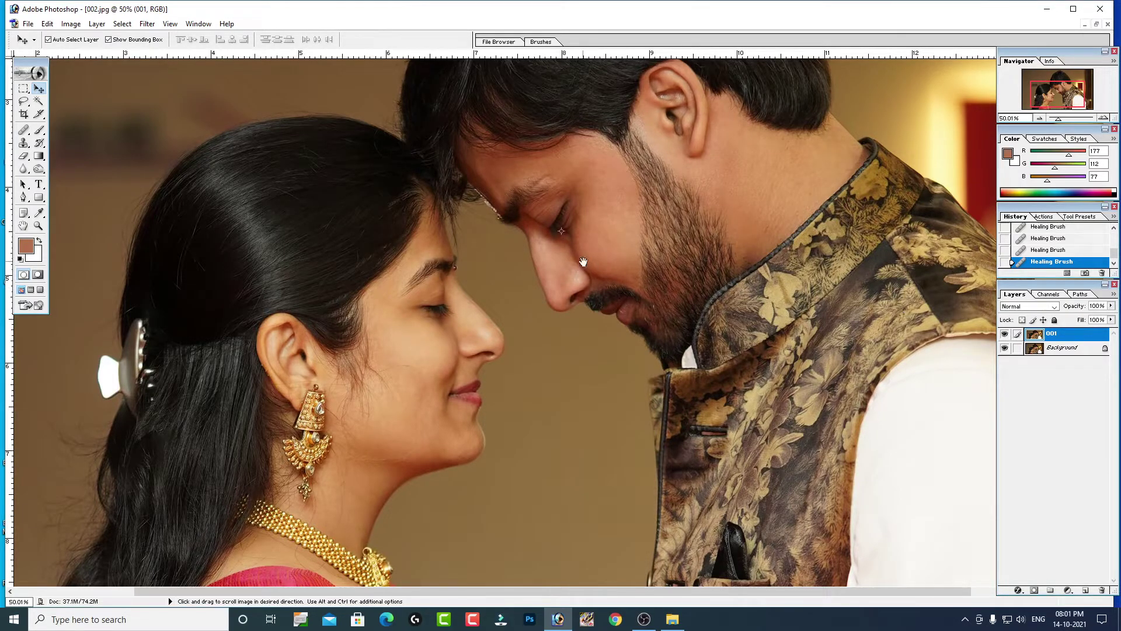
right_click(606, 266)
left_click(613, 269)
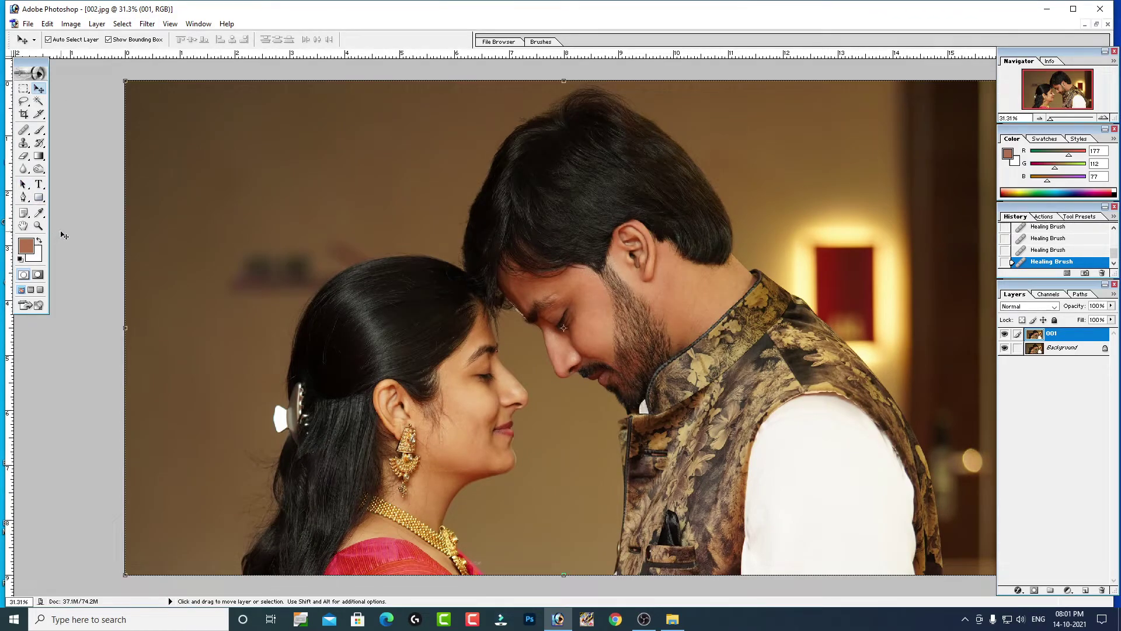
Set the Levels input sliders to shadows 12, midtones 1.24 and highlights 229.
key("d")
left_click(71, 24)
mouse_move(97, 55)
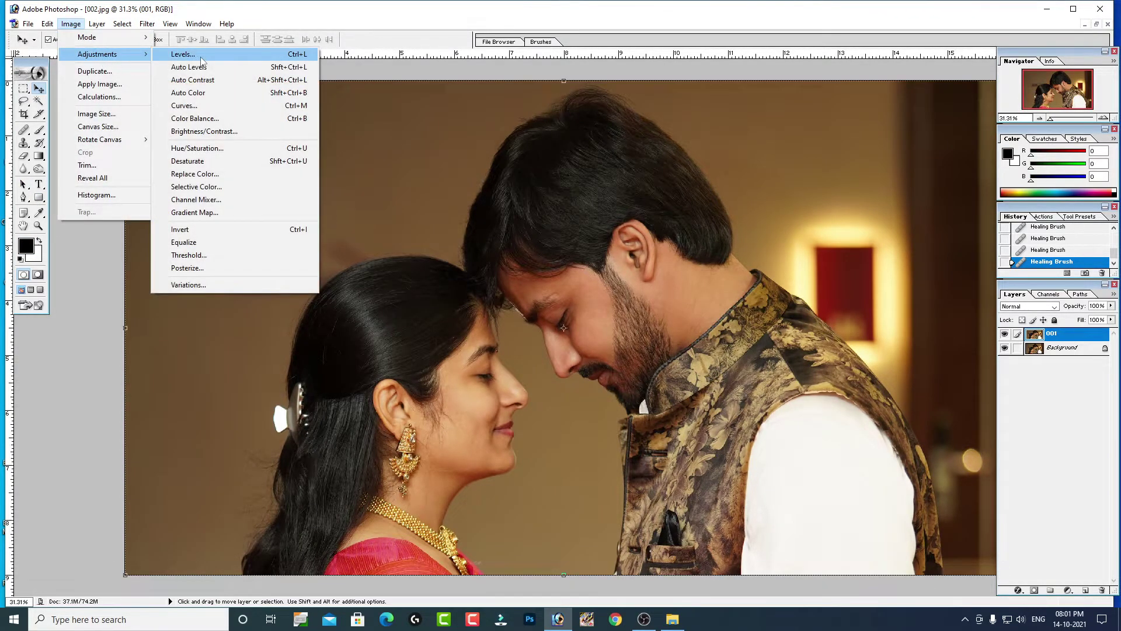
left_click(201, 59)
left_click_drag(873, 156, 802, 156)
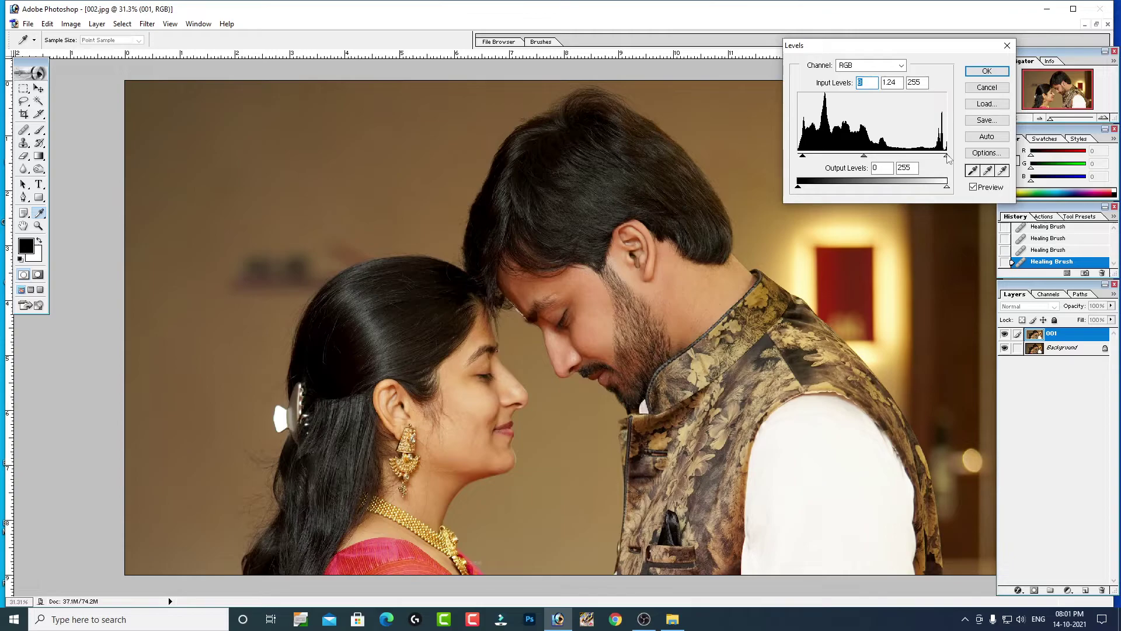
left_click_drag(946, 156, 934, 161)
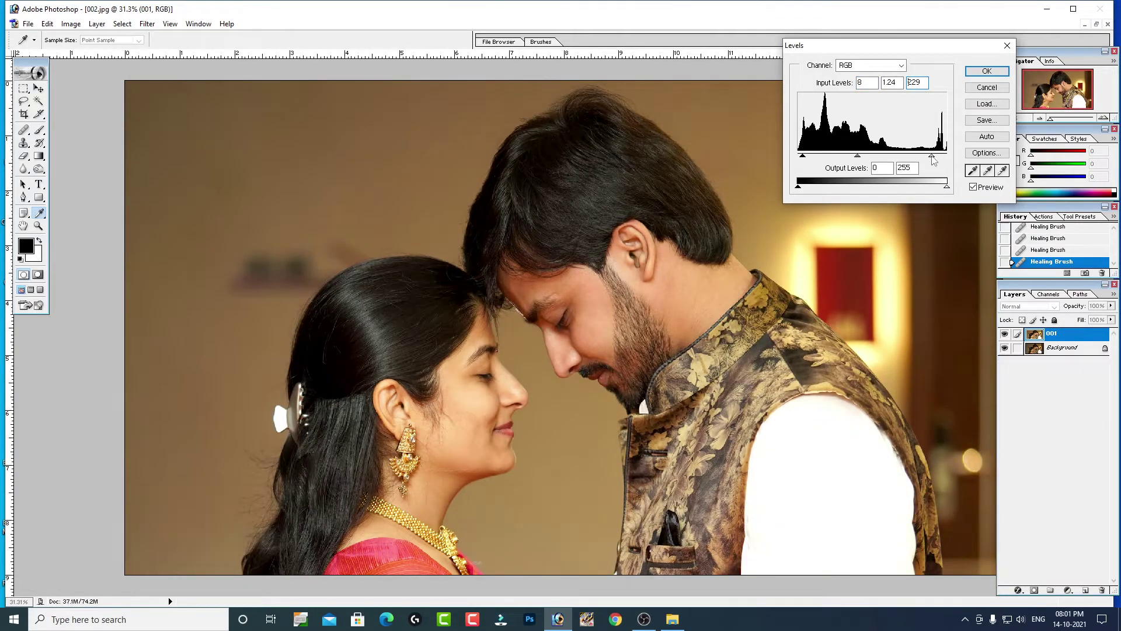
left_click(805, 156)
Confirm the Levels, then shift the Color Balance midtones toward blue.
key("Return")
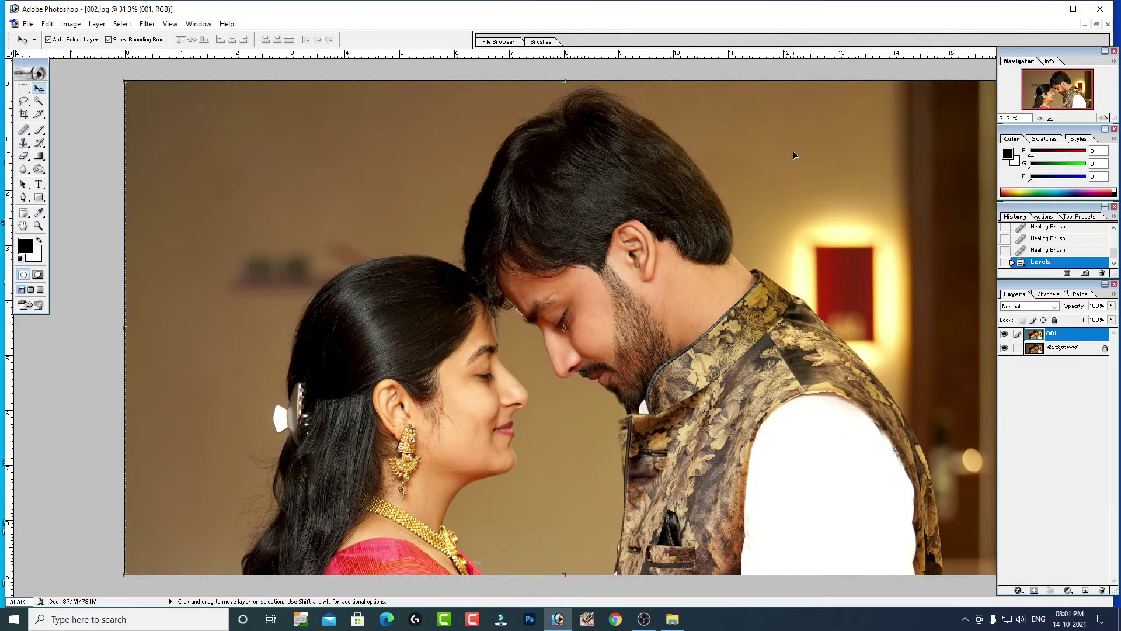
key("ctrl+b")
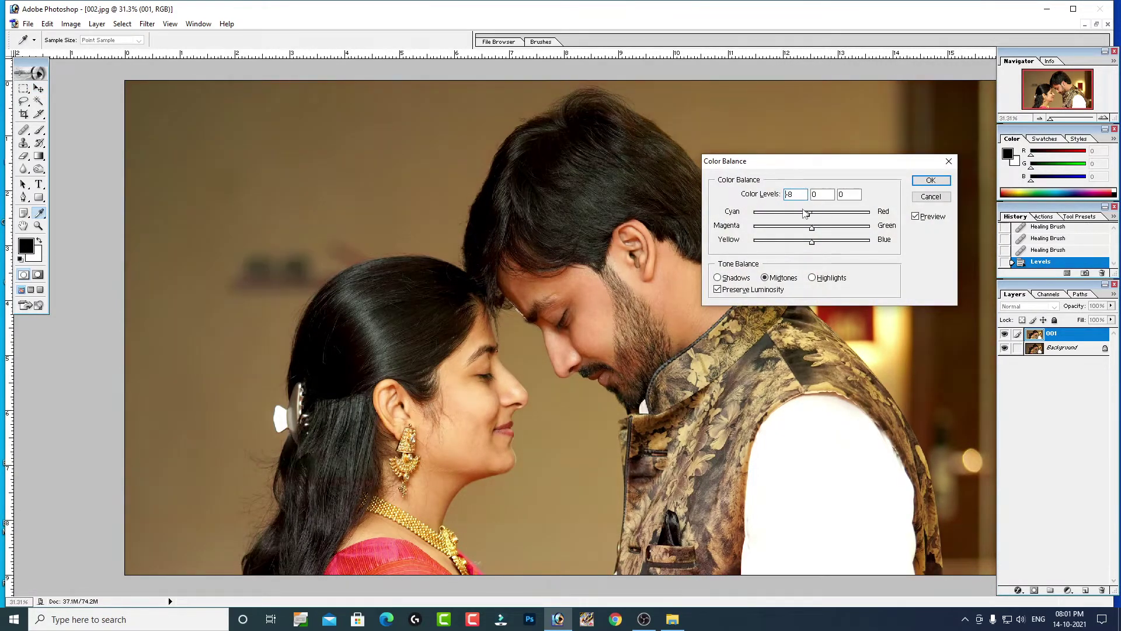
mouse_move(812, 242)
left_mouse_down()
mouse_move(822, 243)
mouse_move(820, 230)
left_mouse_up()
left_click(818, 228)
key("Return")
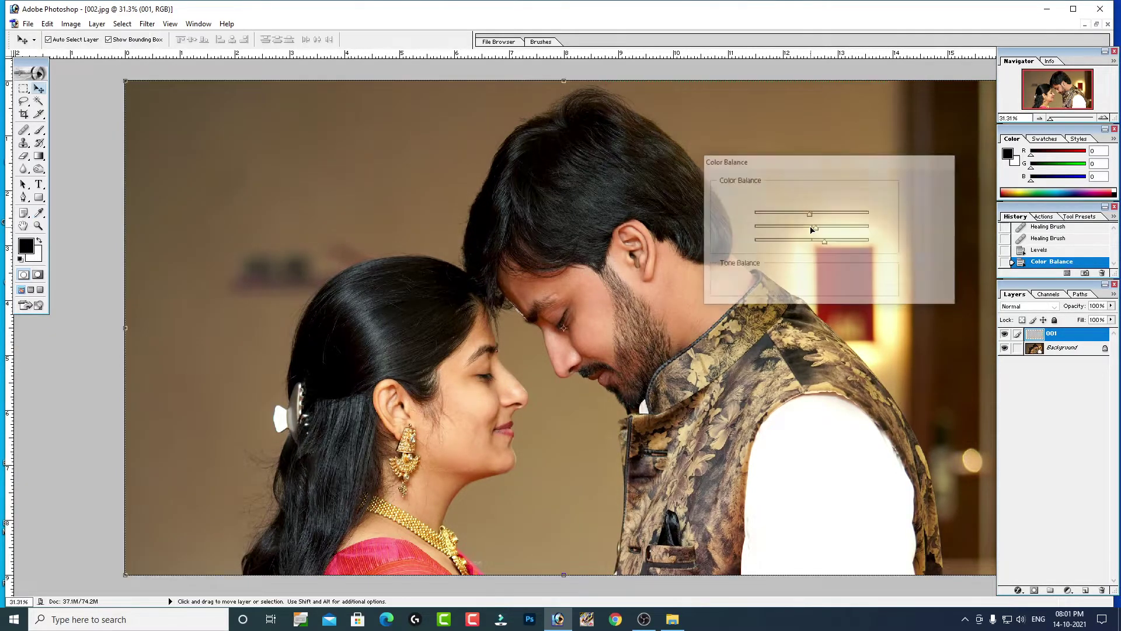
Raise the curve slightly to brighten the photo, then fade the Curves adjustment.
key("ctrl+m")
left_click_drag(814, 172, 815, 164)
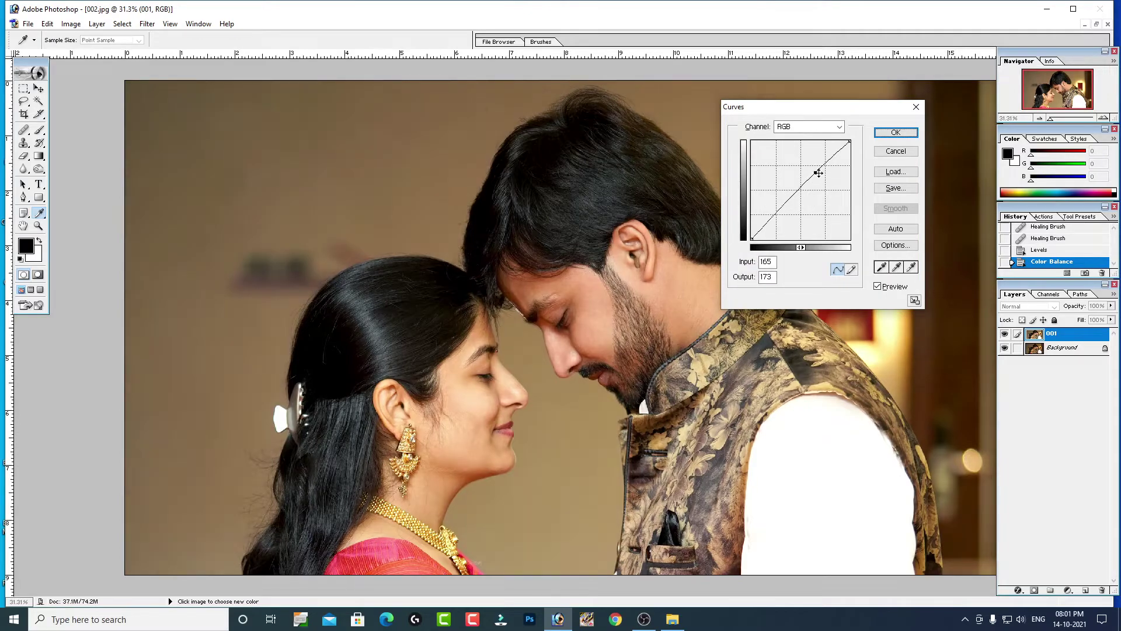
key("Return")
key("ctrl+shift+f")
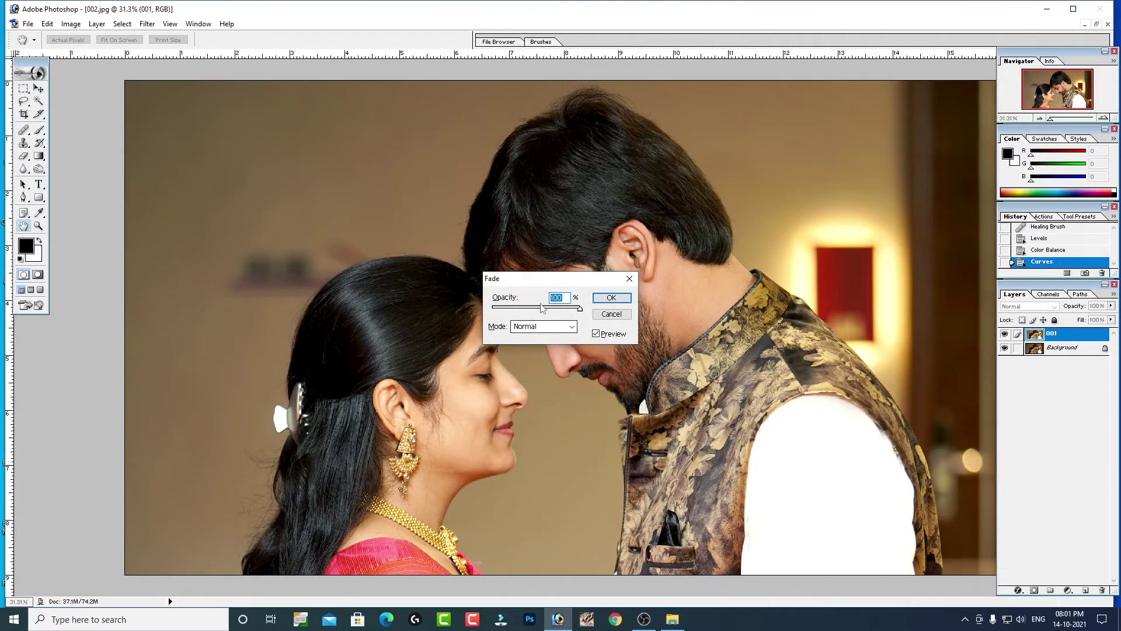
left_click(605, 297)
key("v")
right_click(604, 297)
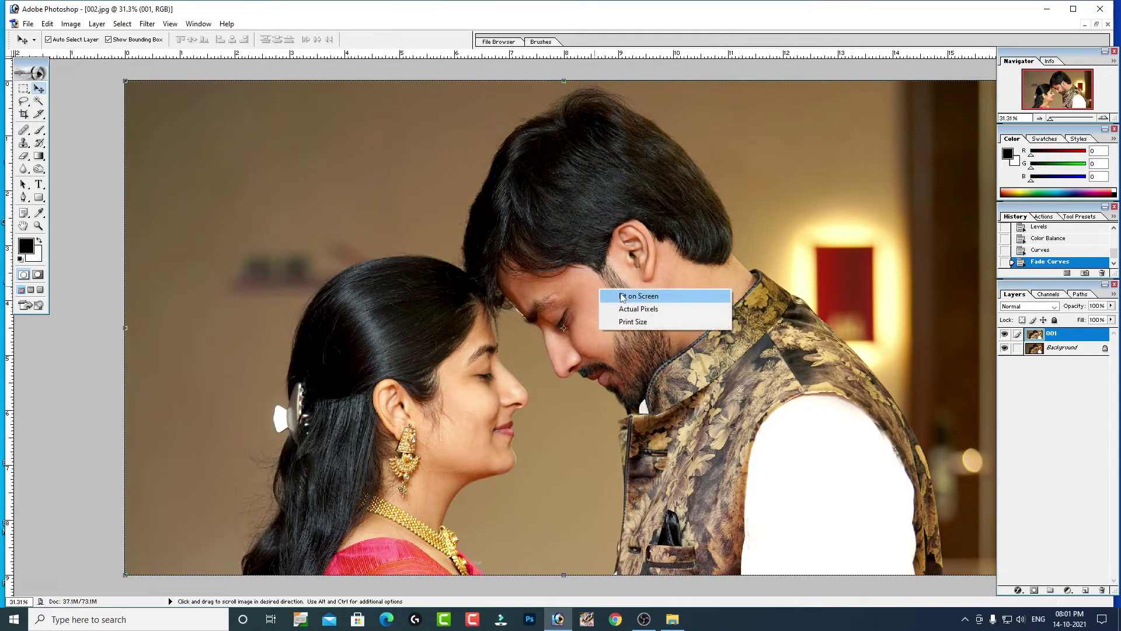
Bring up Selective Color with its list of colour ranges.
left_click(70, 23)
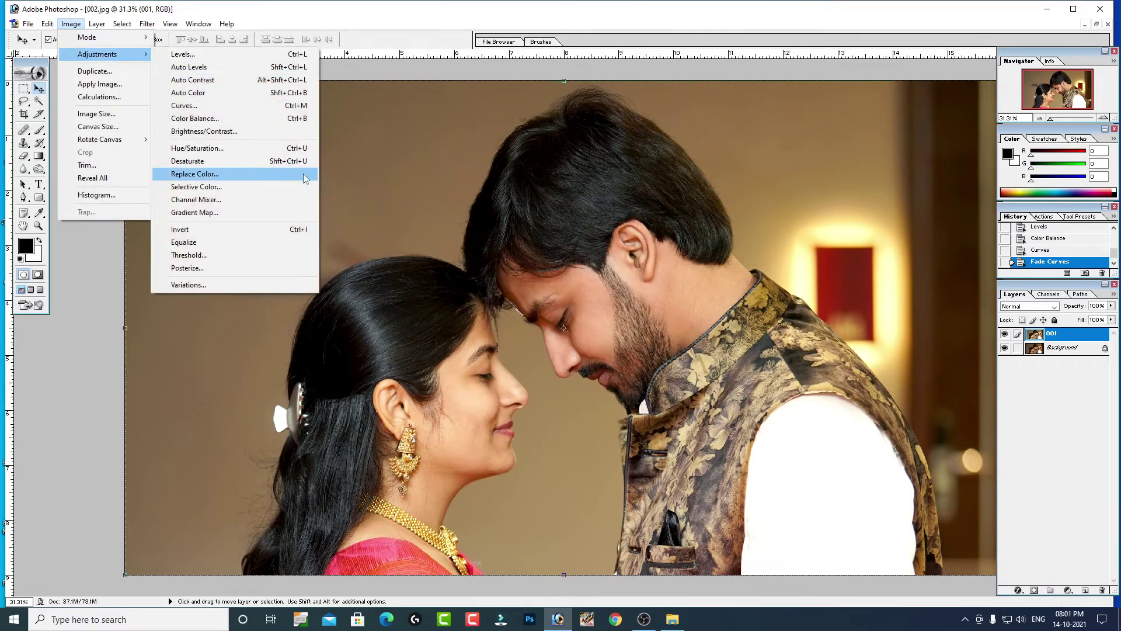
left_click(196, 186)
left_click(730, 208)
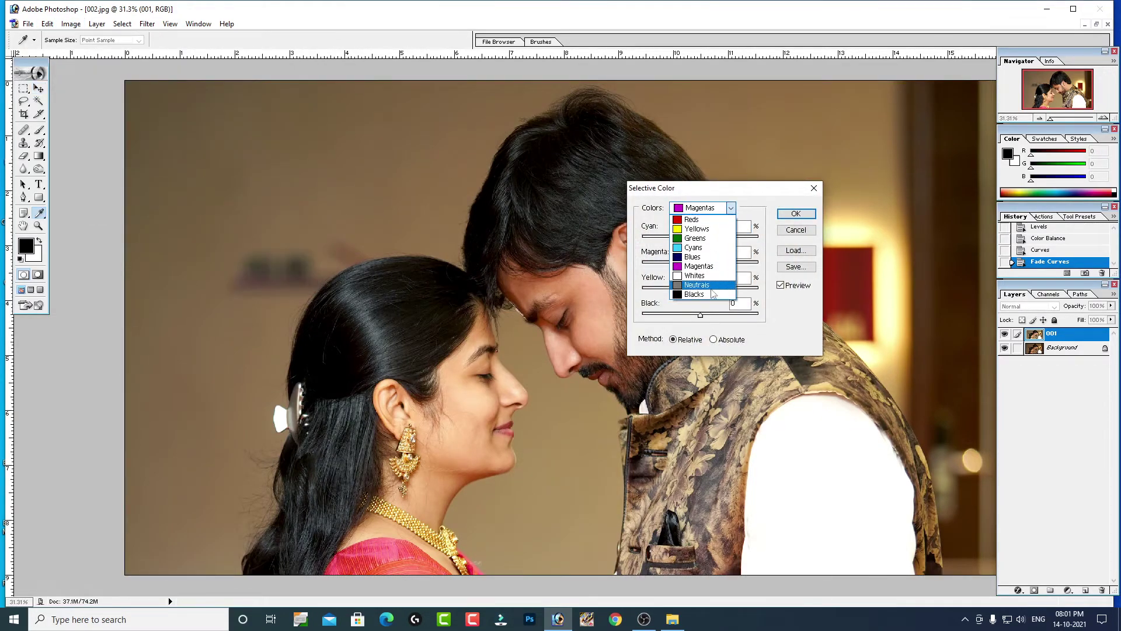
Add +3 Black to the Blacks range in Selective Color and apply it.
left_click(714, 295)
left_click(705, 314)
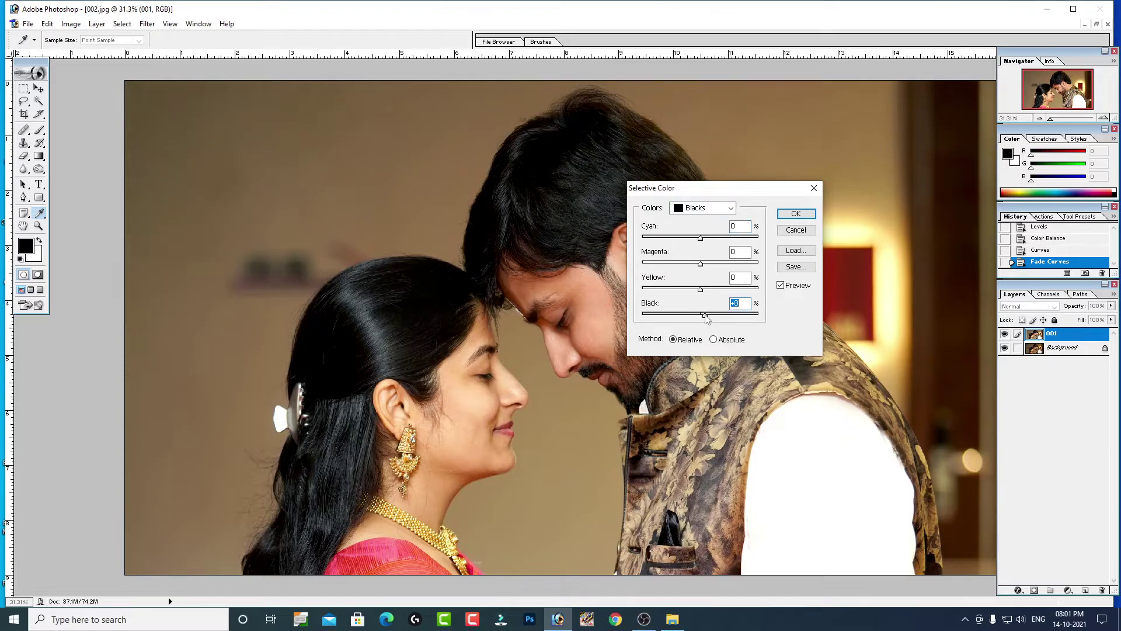
left_click_drag(704, 314, 702, 316)
key("Return")
Fit the photo on screen and toggle layer 001 off and on to compare.
key("v")
right_click(694, 289)
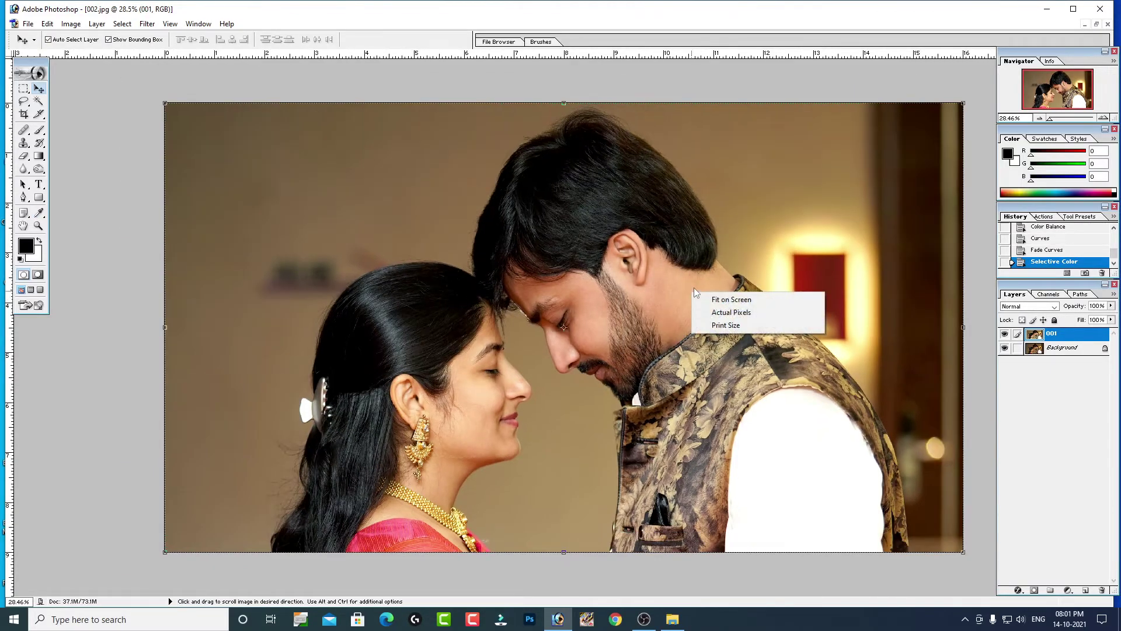
left_click(735, 299)
left_click(1004, 334)
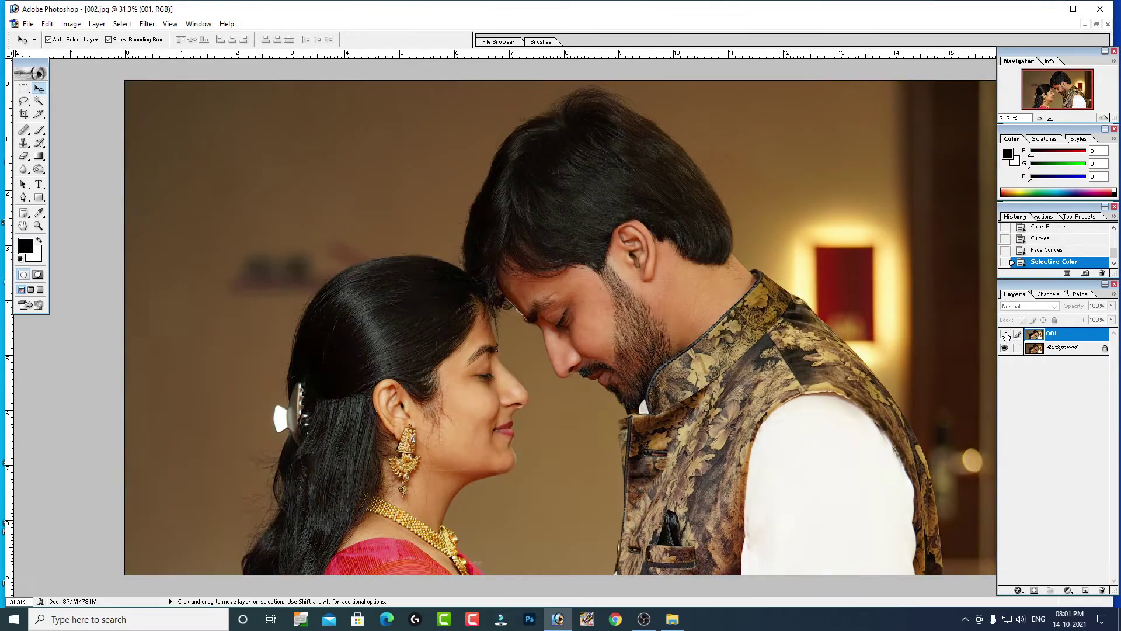
left_click(1004, 334)
left_click(1005, 334)
left_click(1005, 334)
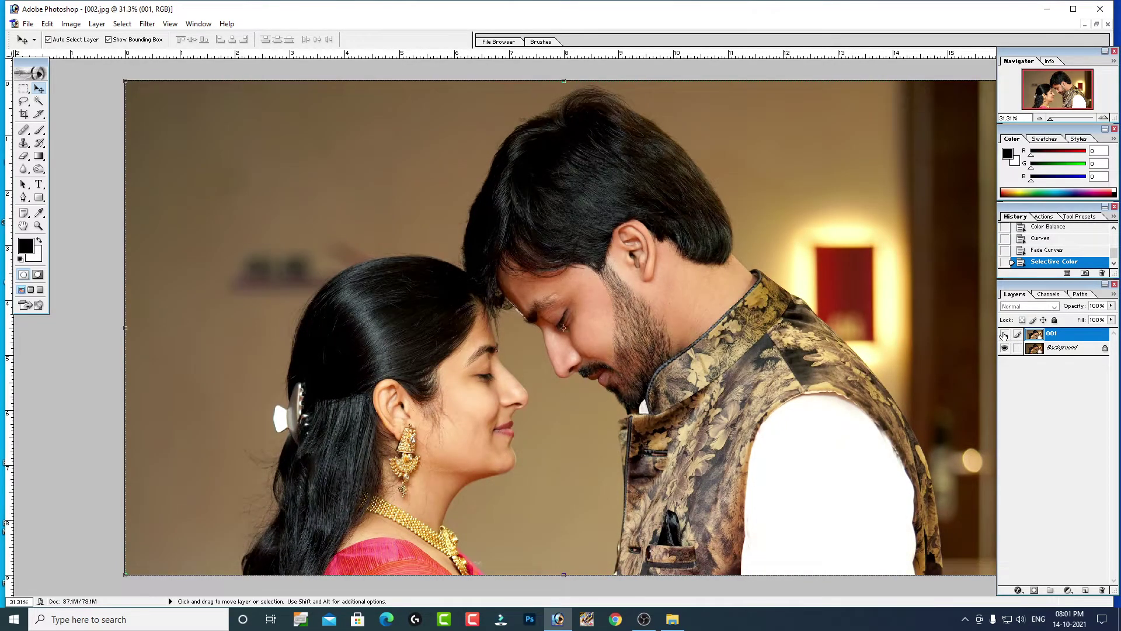
left_click(1004, 334)
left_click(1005, 334)
right_click(691, 304)
left_click(147, 24)
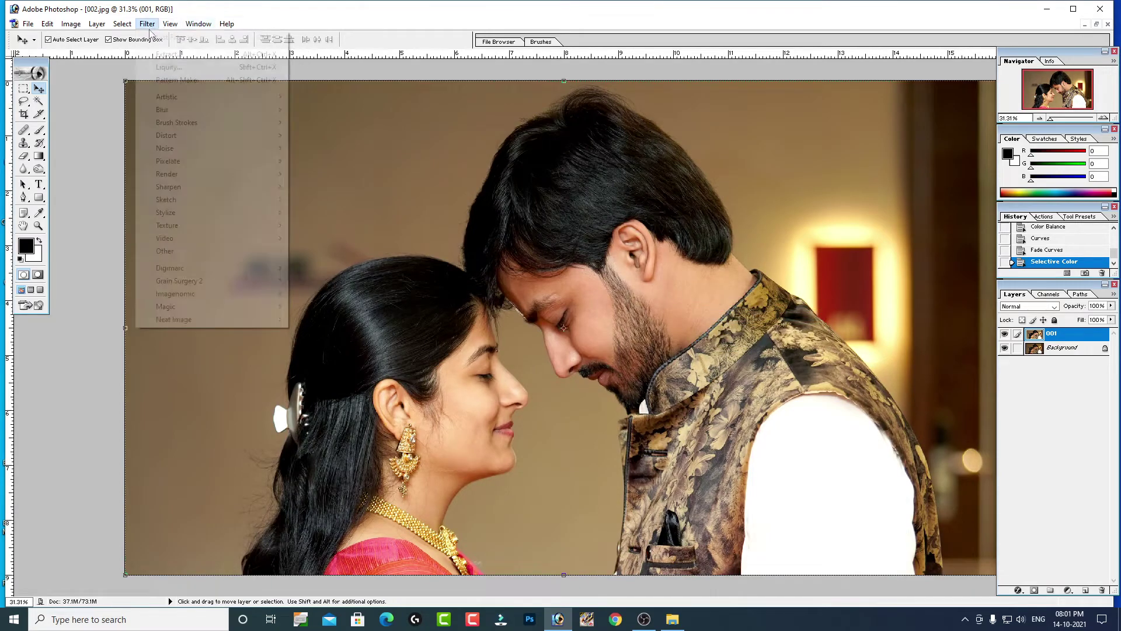
Run Portraiture, building the skin-tone mask from samples on both faces.
left_click(1073, 9)
left_click(142, 19)
mouse_move(175, 293)
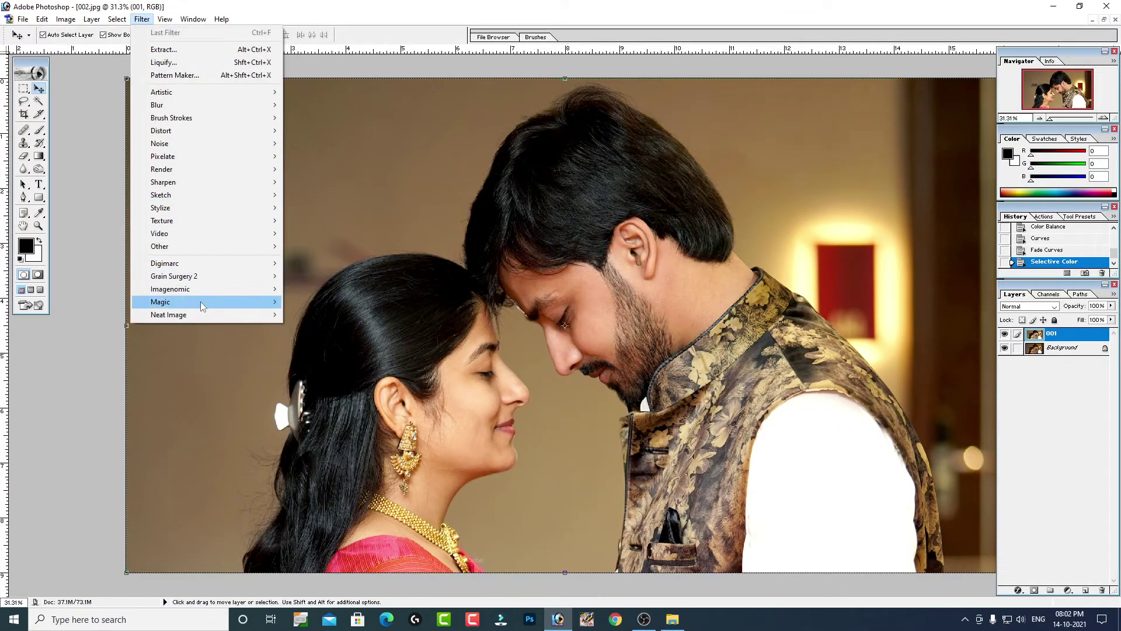
left_click(343, 302)
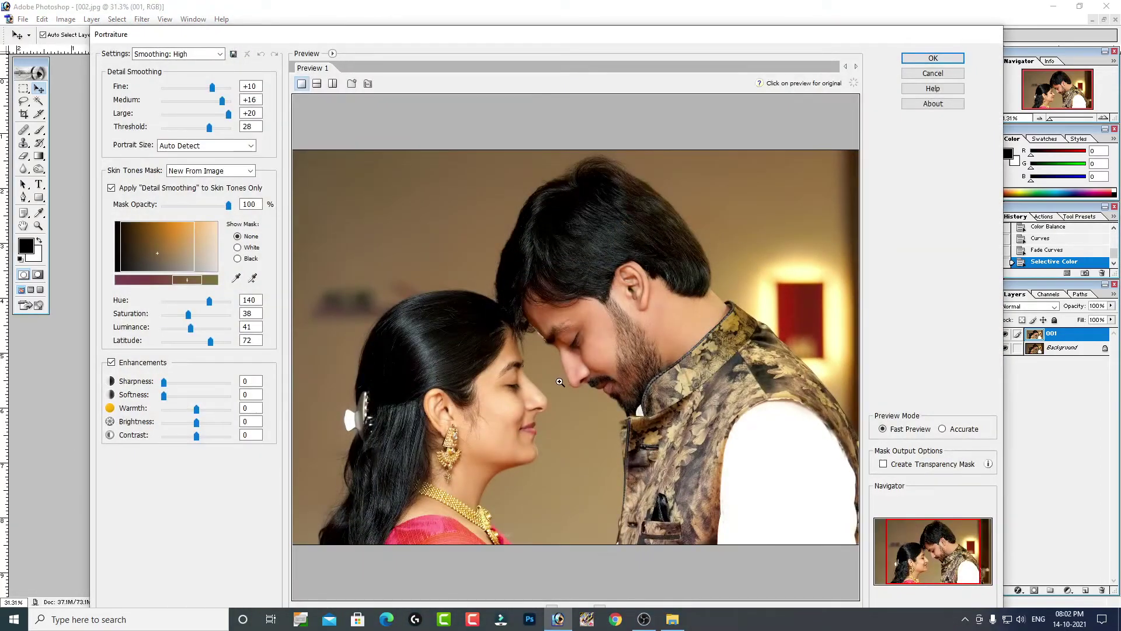
left_click(559, 381)
left_click(253, 278)
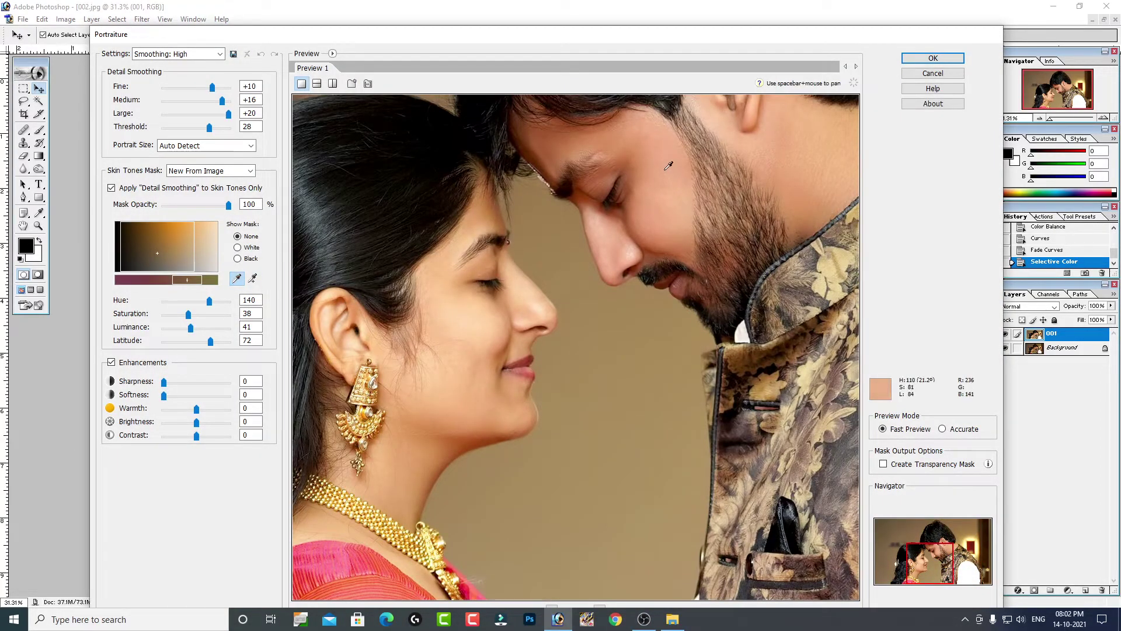
left_click(573, 245)
left_click(458, 304)
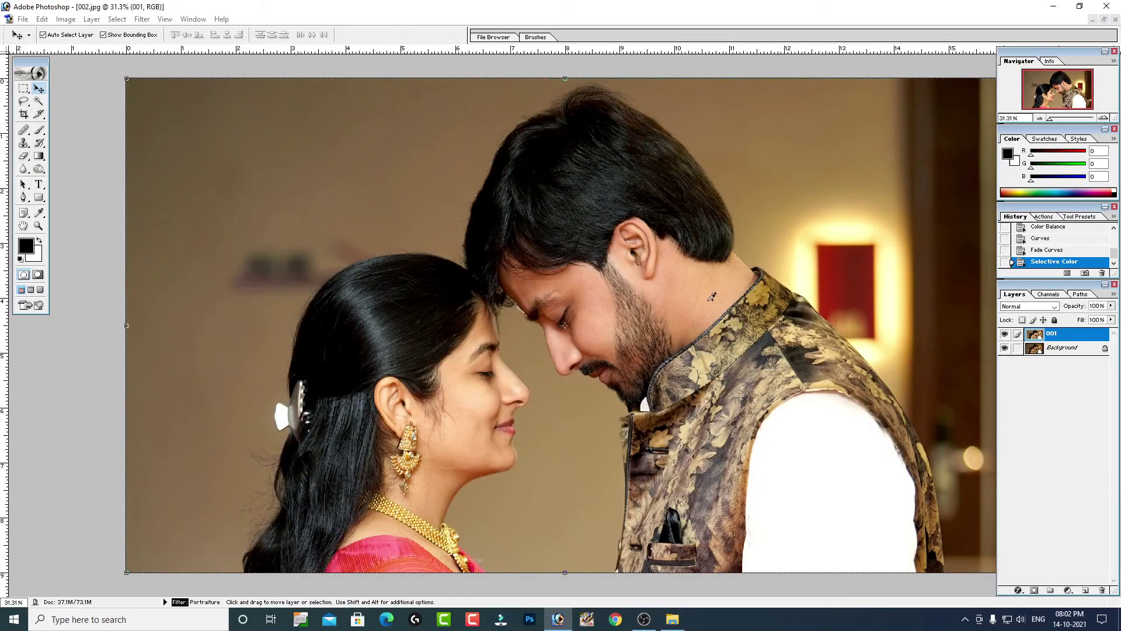
Fade the Portraiture effect slightly with Edit > Fade.
left_click(45, 18)
left_click(70, 75)
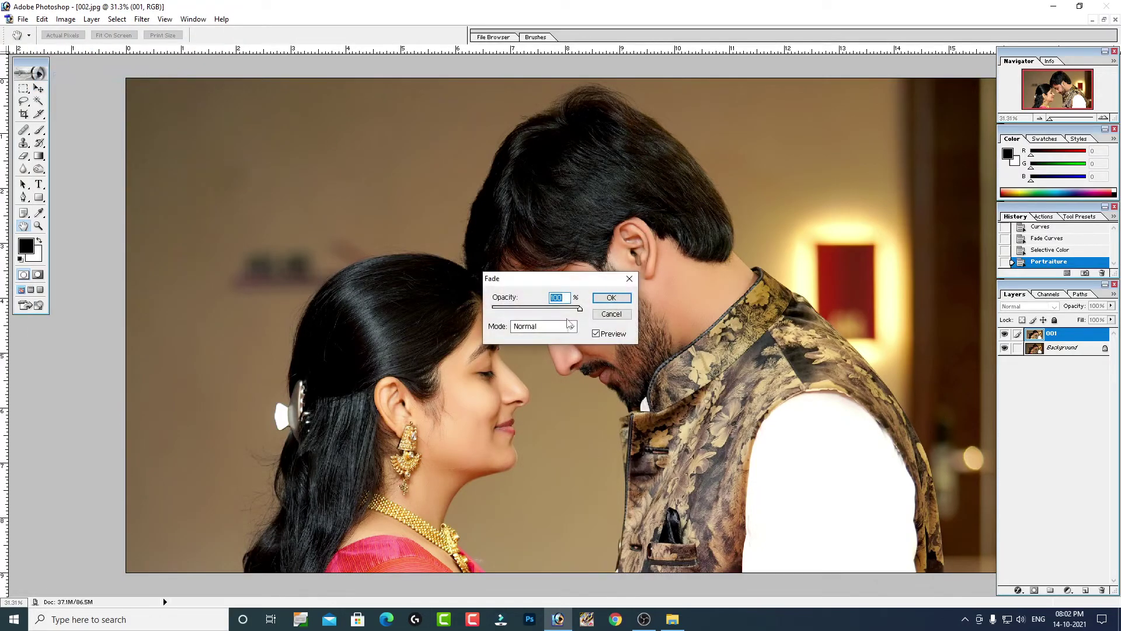
left_click(616, 298)
key("v")
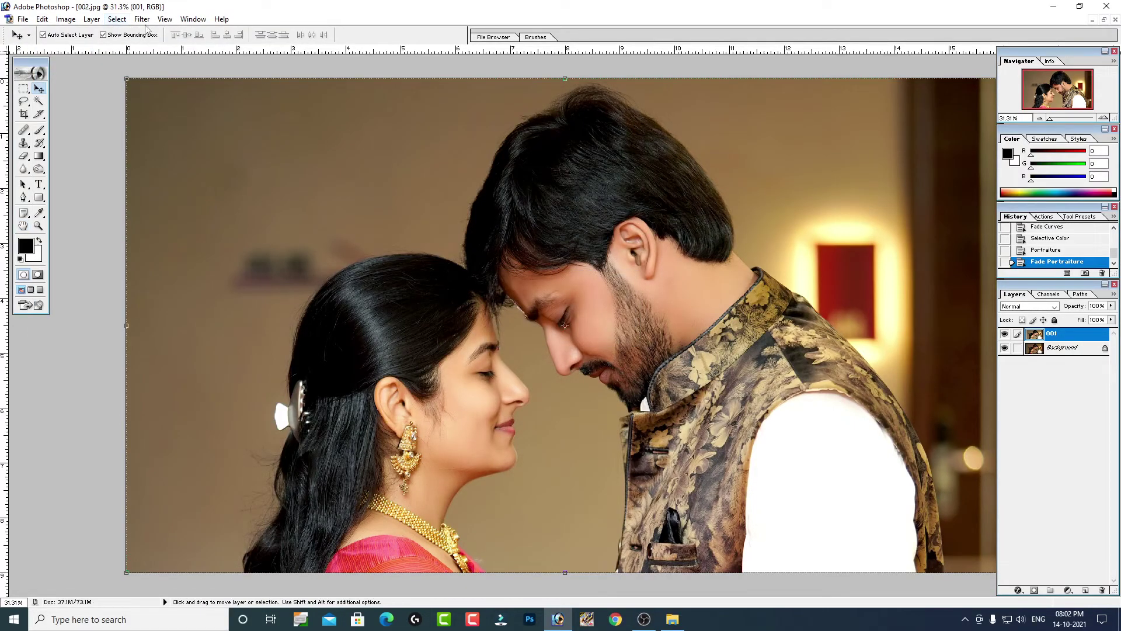
left_click(141, 19)
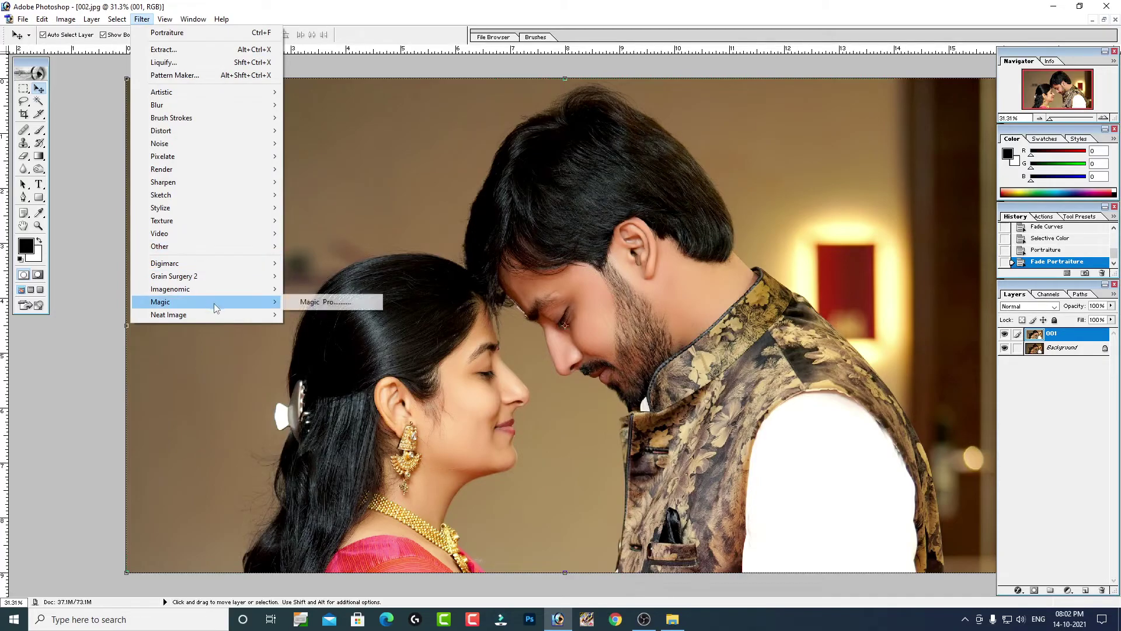
Run Neat Image with reset sharpening and noise levels at 60% Y reduction, and apply.
left_click(342, 313)
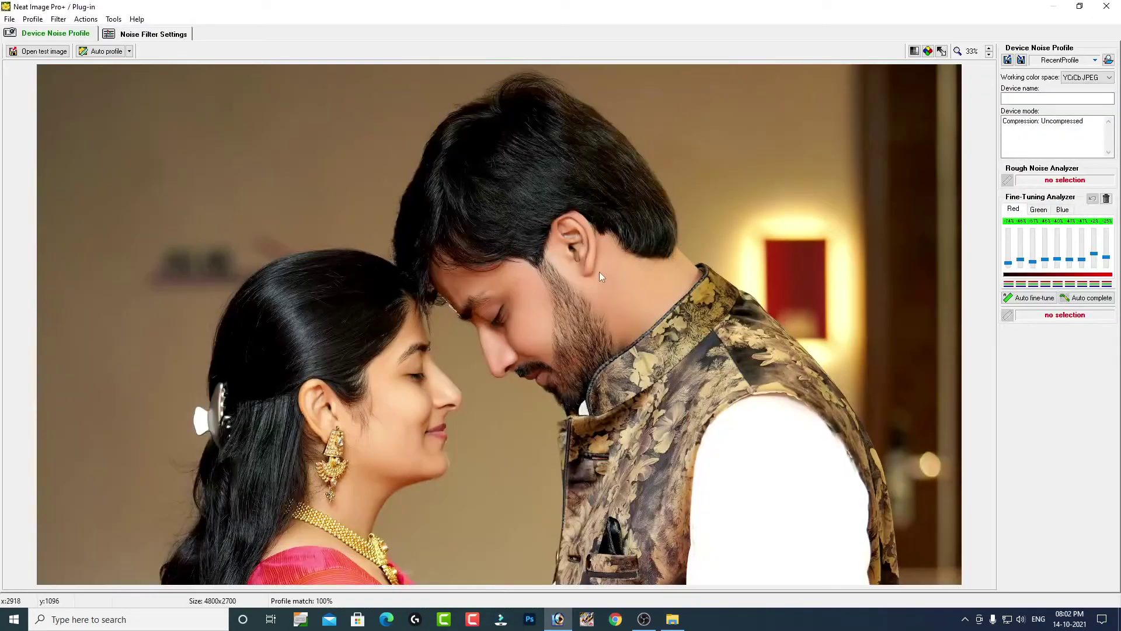
left_click(174, 34)
scroll(458, 490, "up", 2)
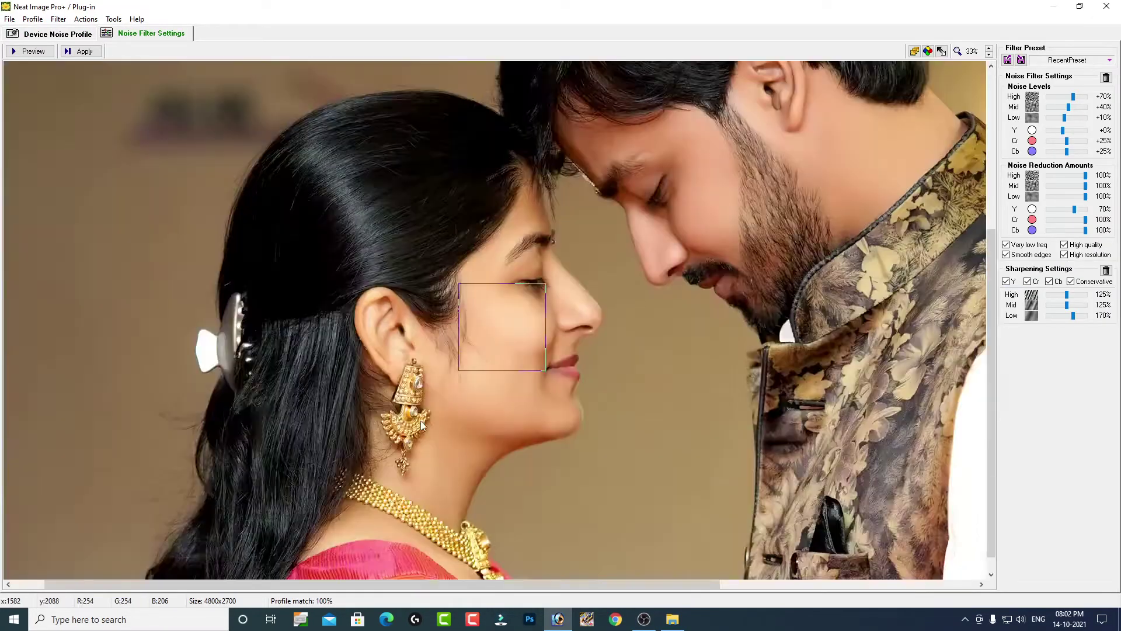
scroll(435, 403, "up", 1)
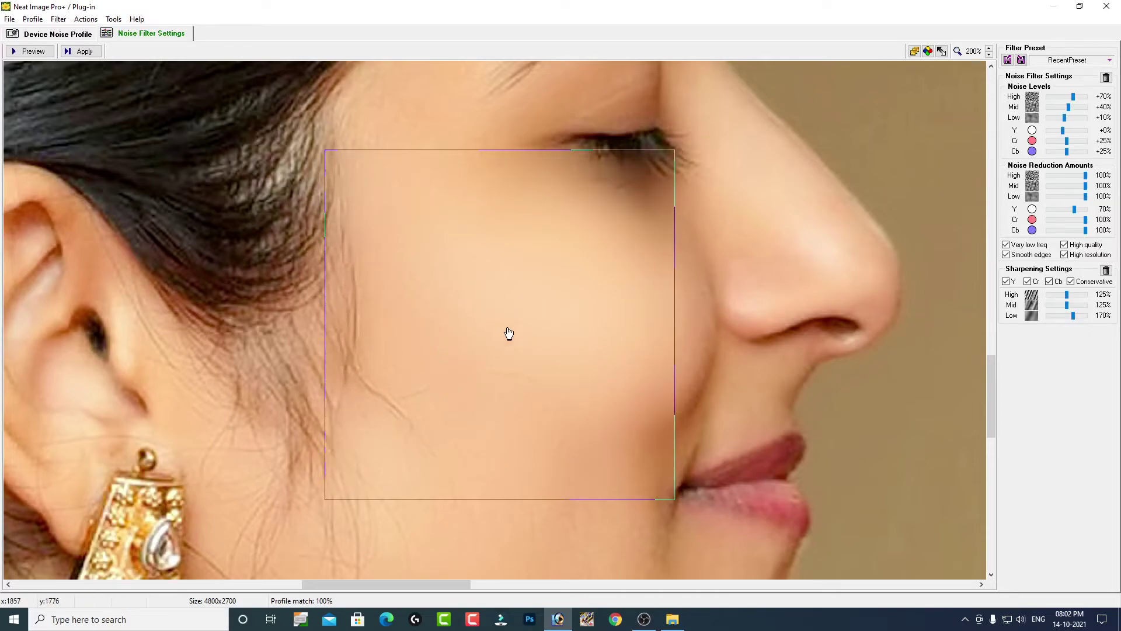
left_click(1106, 270)
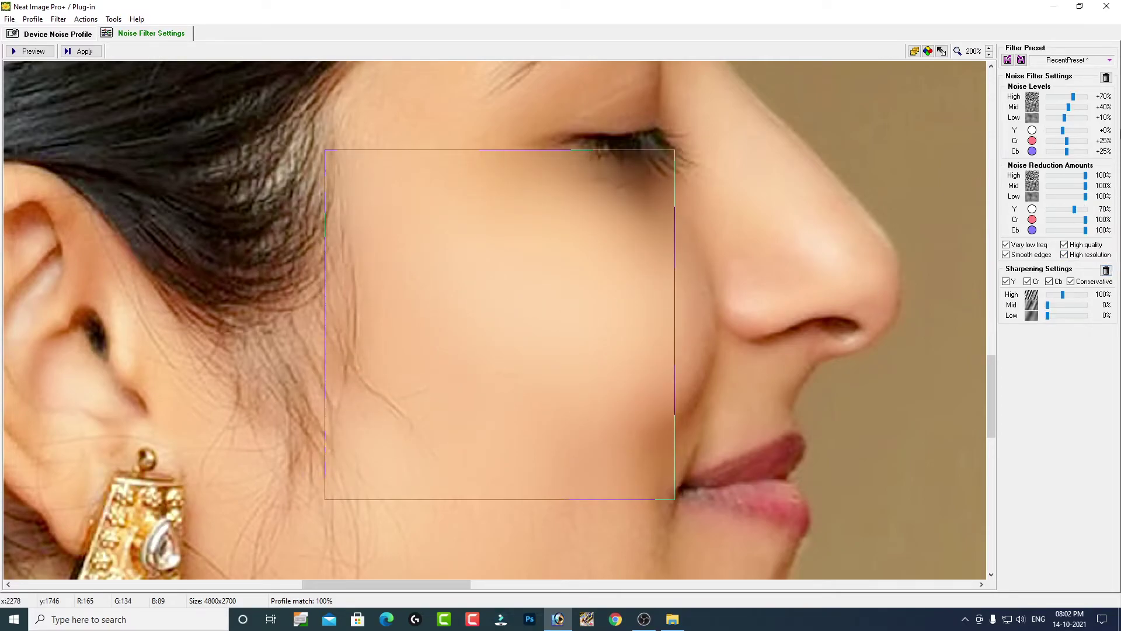
left_click(1107, 79)
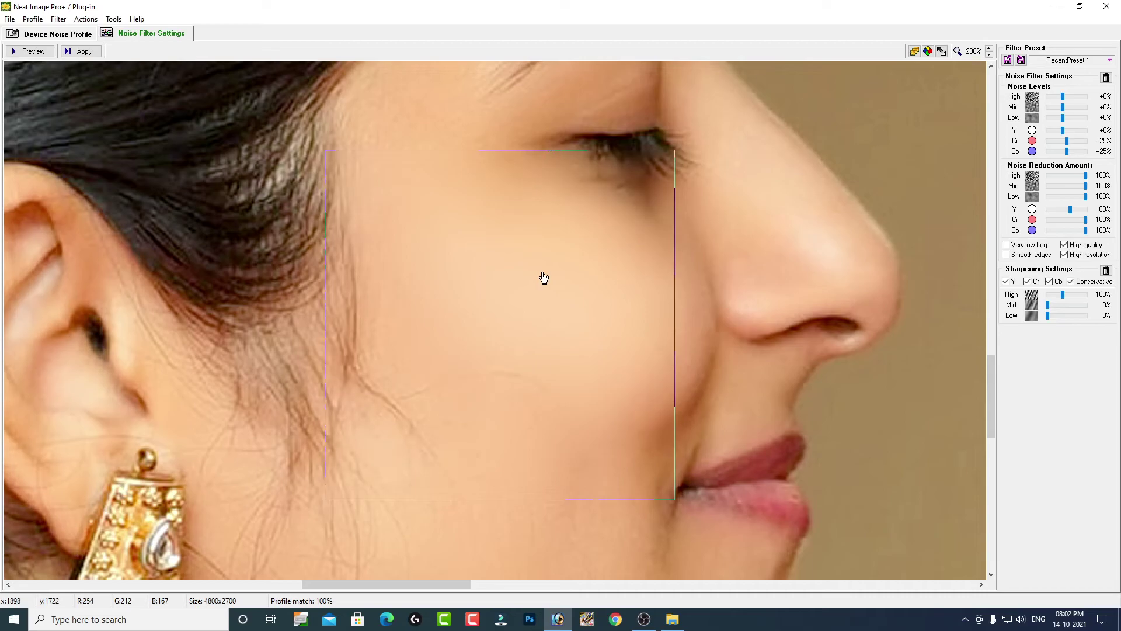
key("Return")
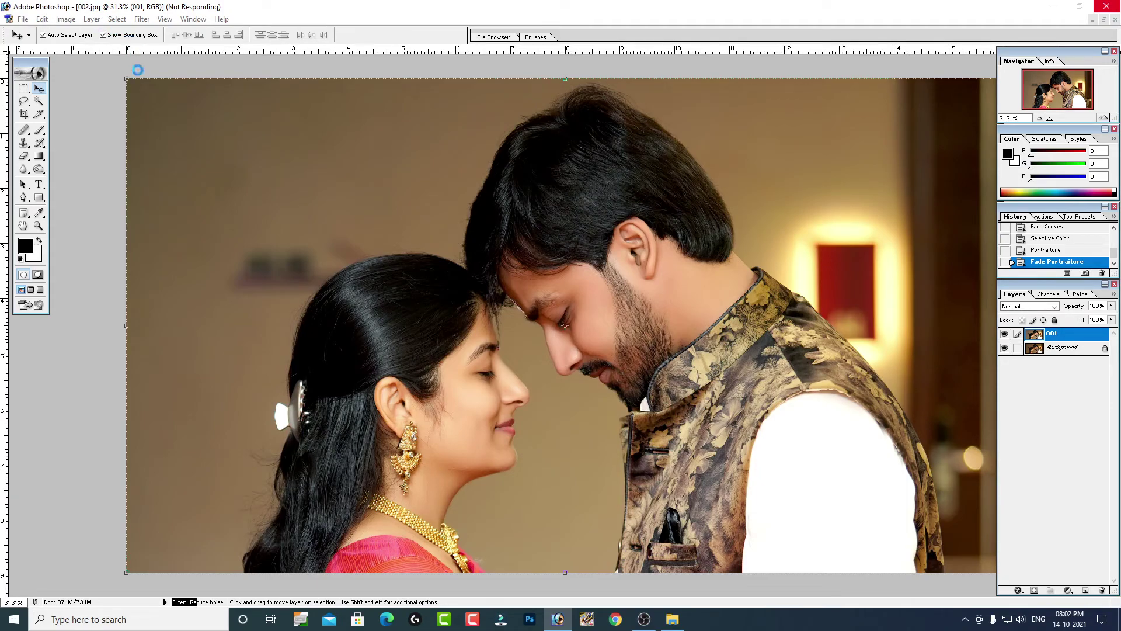
Fade the Reduce Noise step to soften the noise reduction.
left_click(42, 19)
left_click(95, 75)
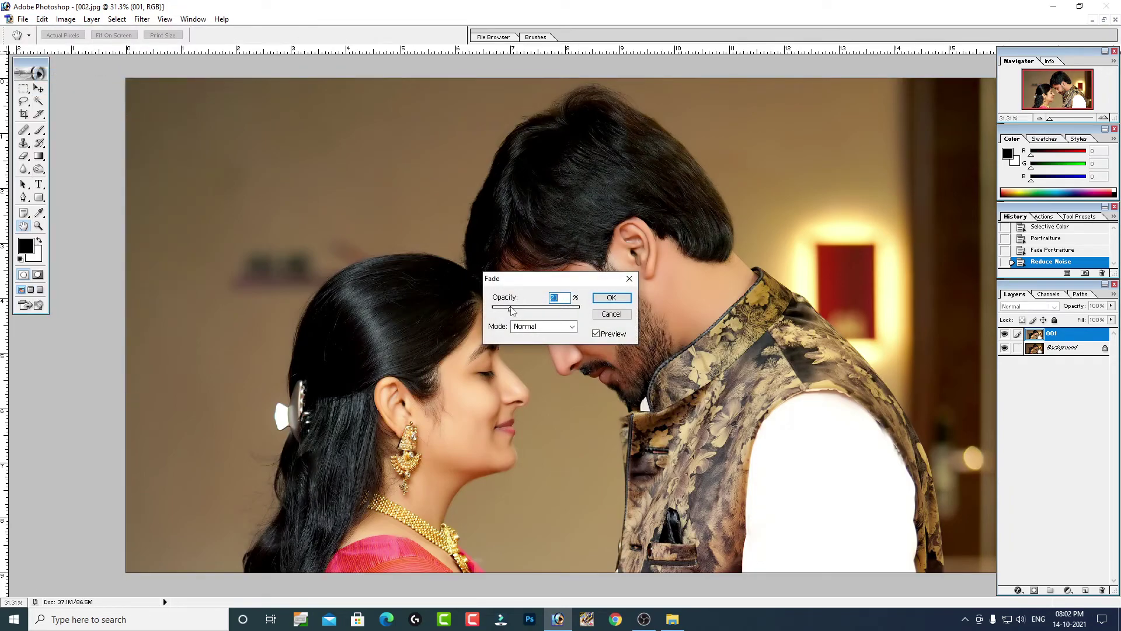
left_click(612, 298)
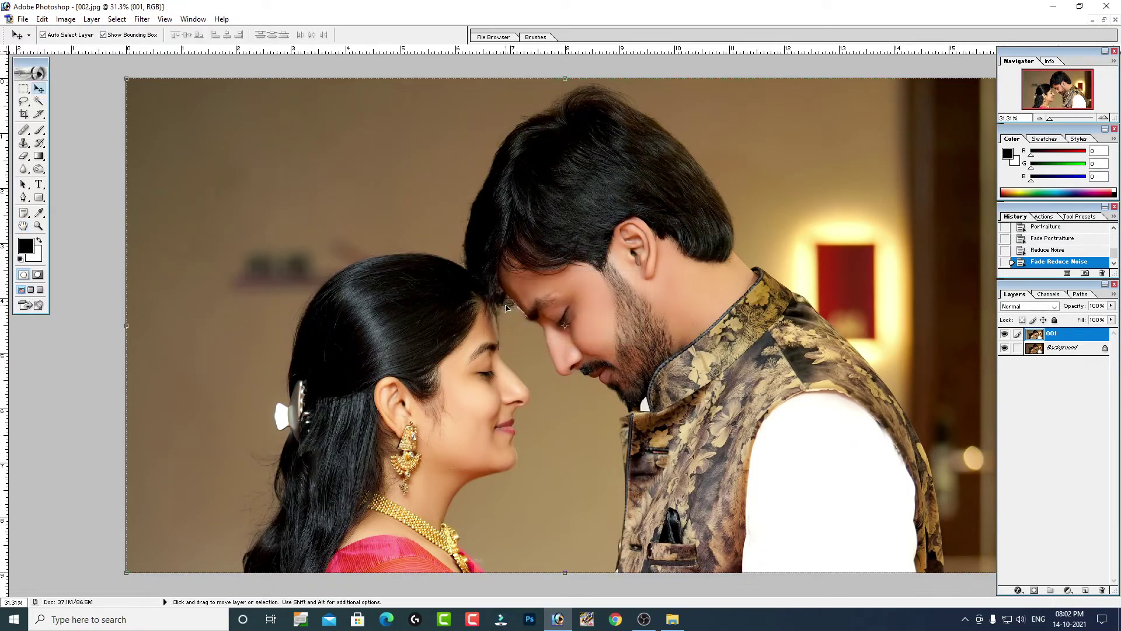
Compare the couple's faces with the original at actual pixels, then fit the image on screen.
right_click(644, 332)
left_click(672, 356)
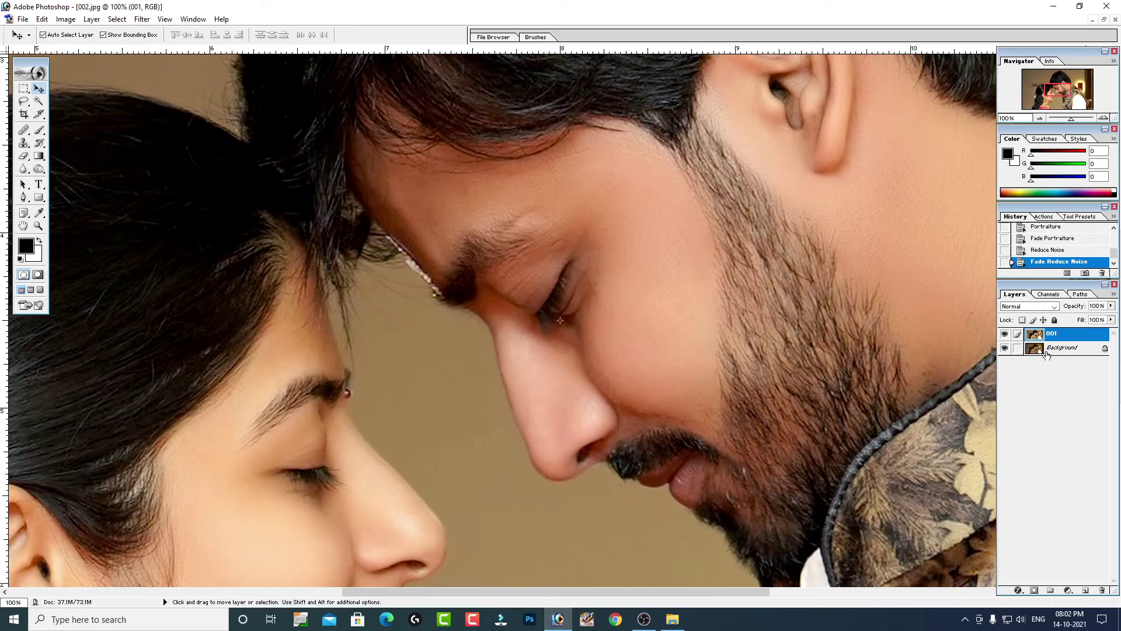
left_click_drag(811, 321, 796, 220)
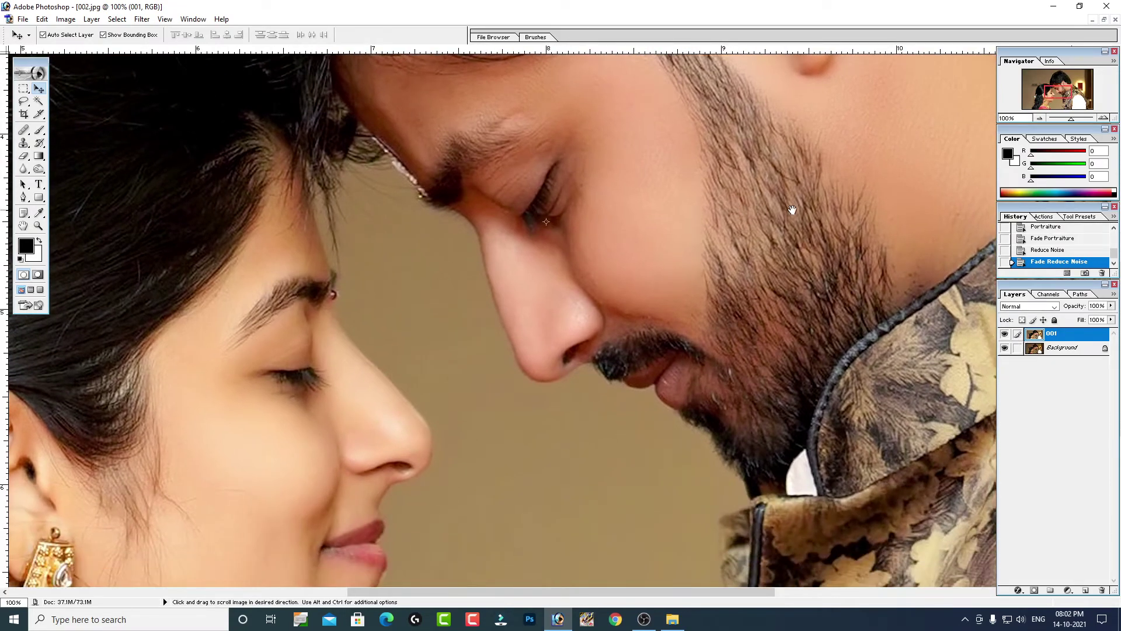
left_click(1005, 334)
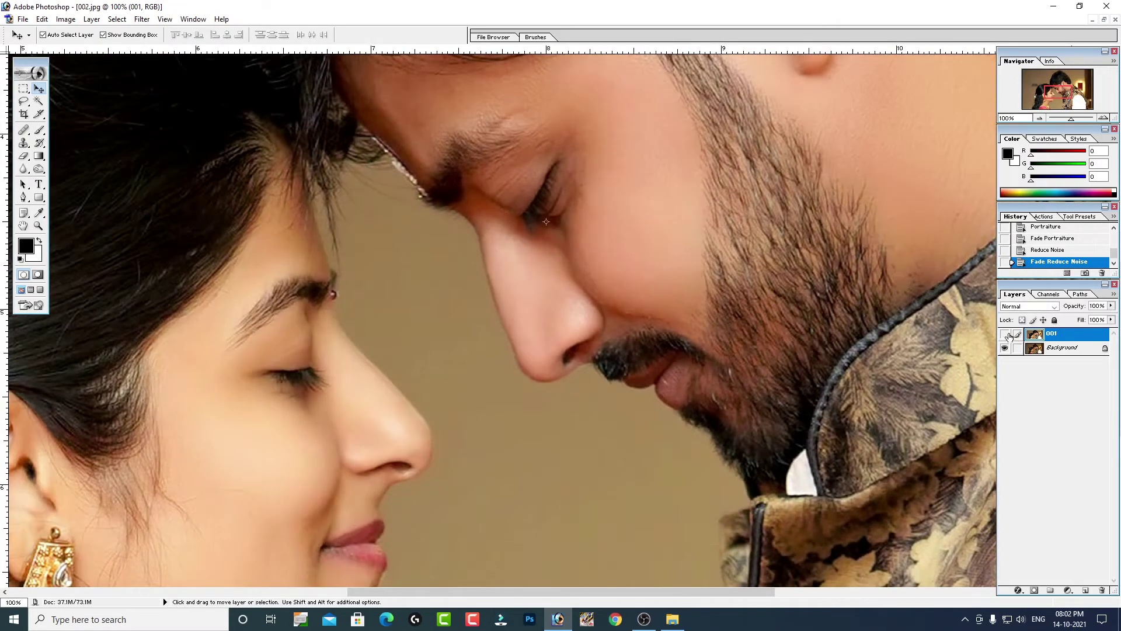
left_click(1006, 333)
key("ctrl+0")
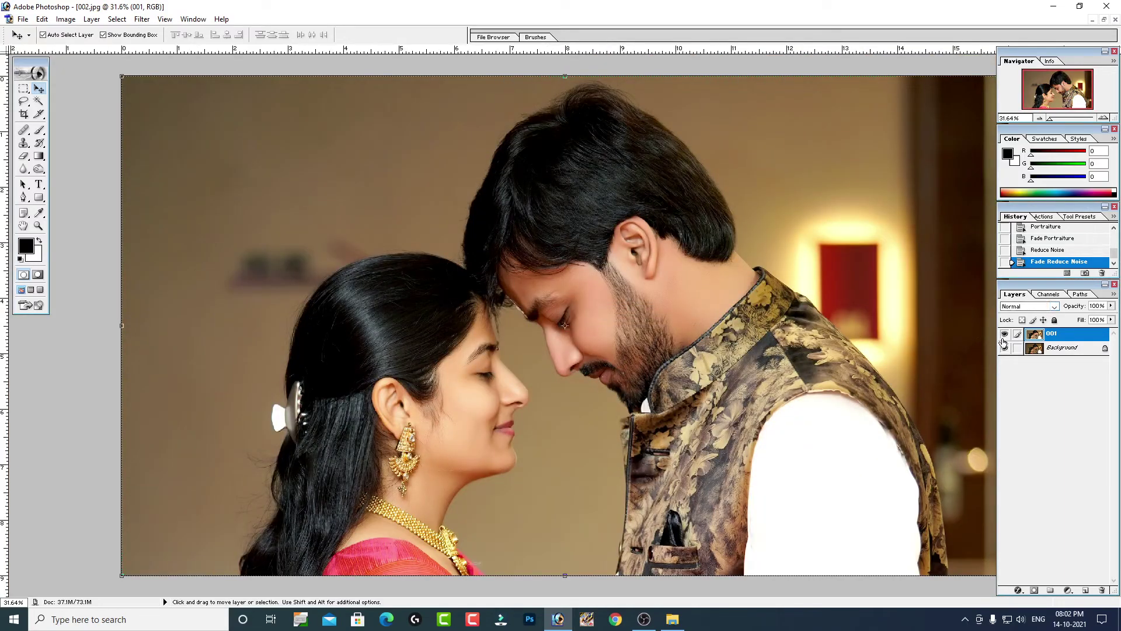
left_click(1004, 339)
left_click(1004, 338)
left_click(1004, 339)
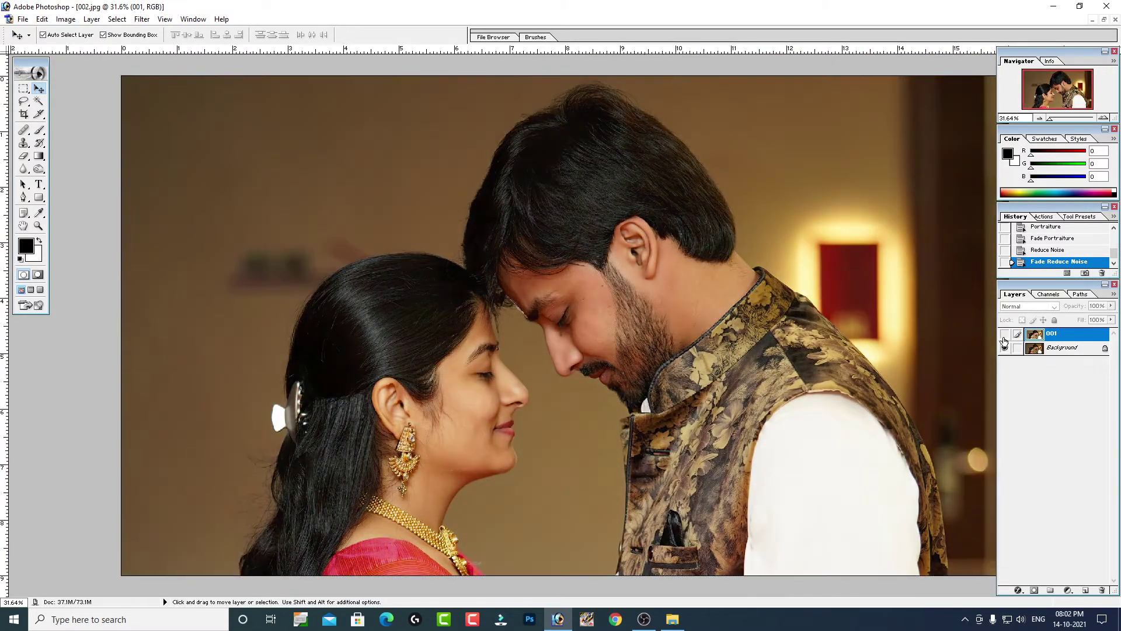
left_click(1005, 338)
left_click(1005, 338)
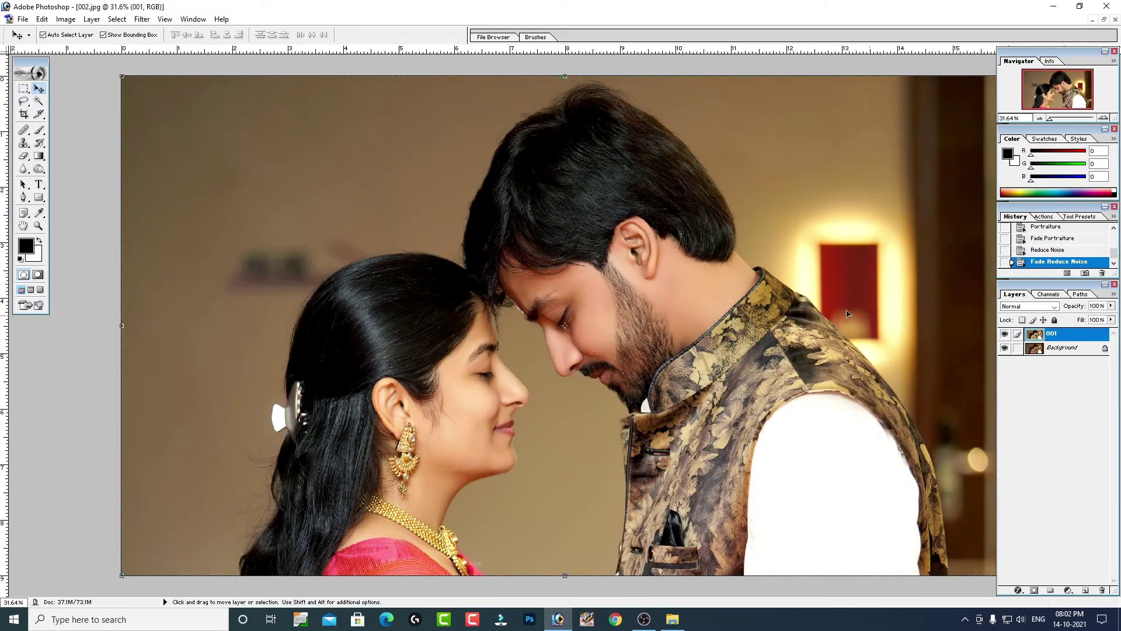
left_click(1005, 335)
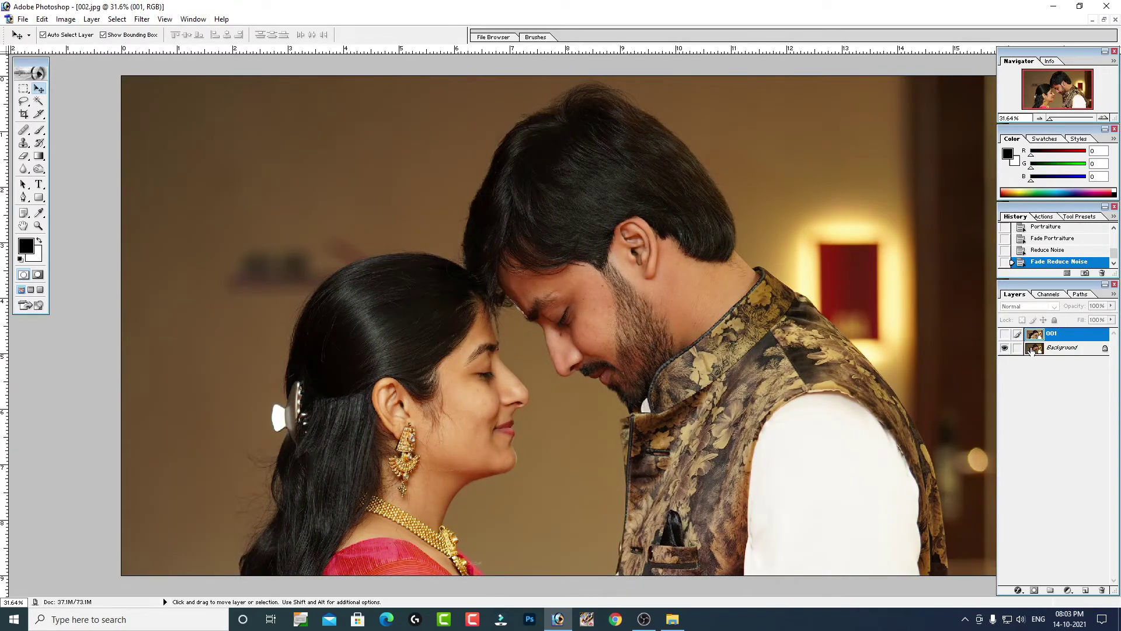
left_click(1004, 336)
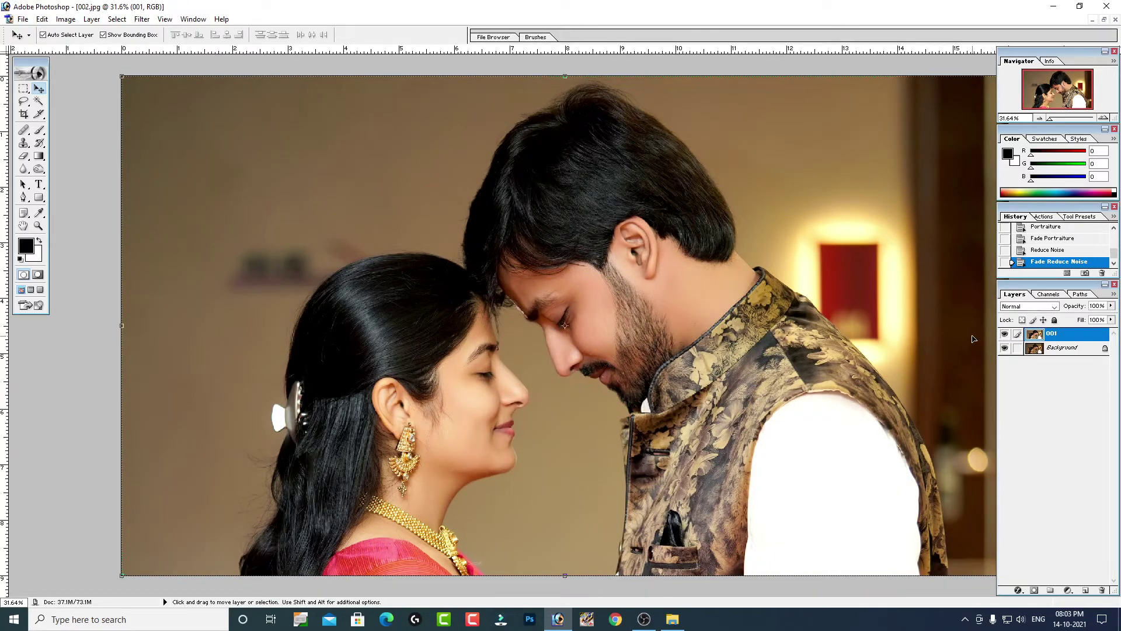
left_click(1003, 334)
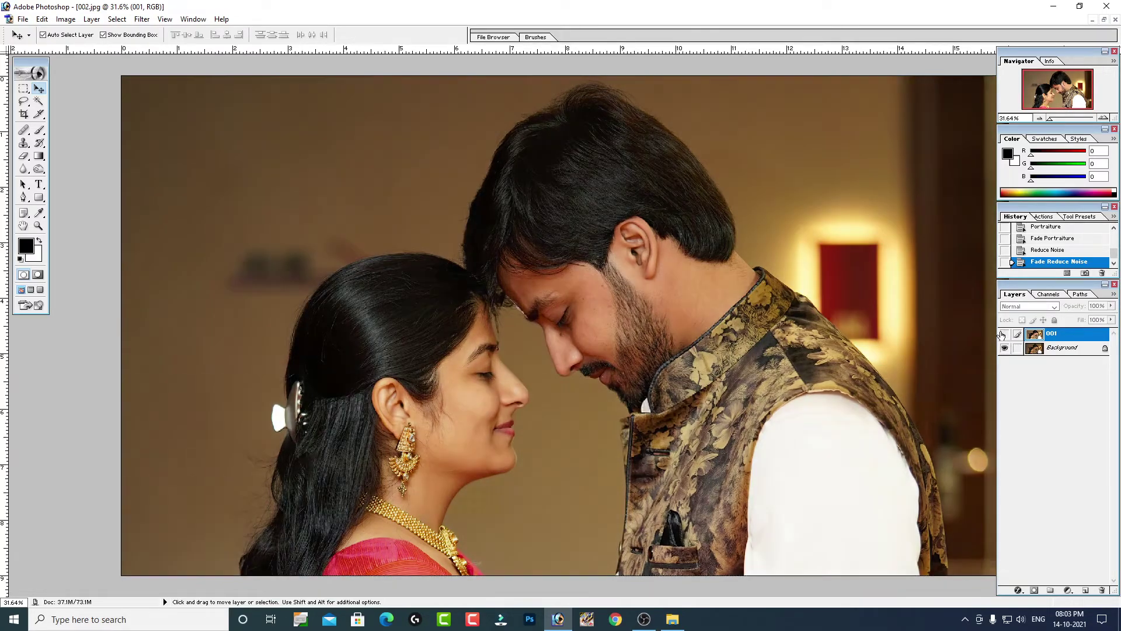
left_click(1004, 335)
left_click(1004, 334)
left_click(1004, 334)
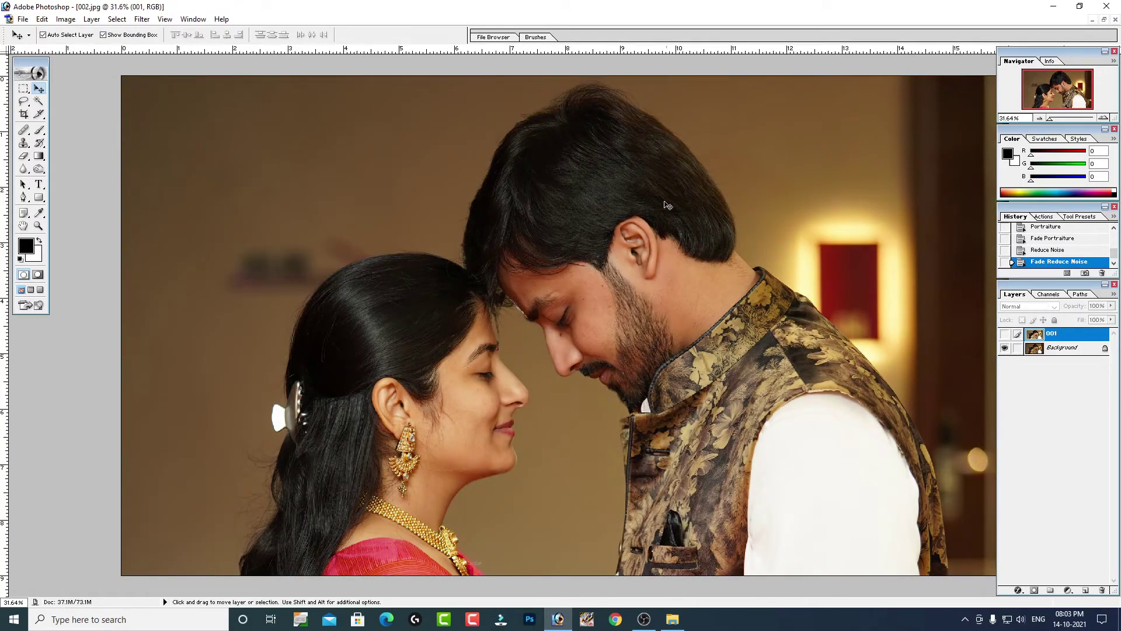
left_click(1004, 334)
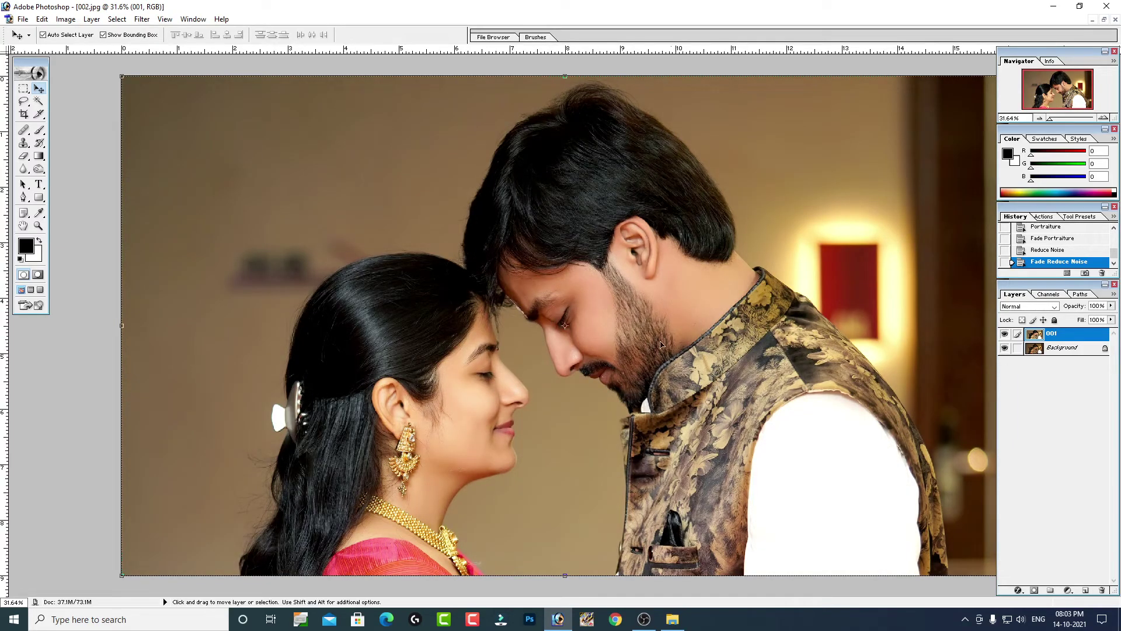
left_click(1004, 334)
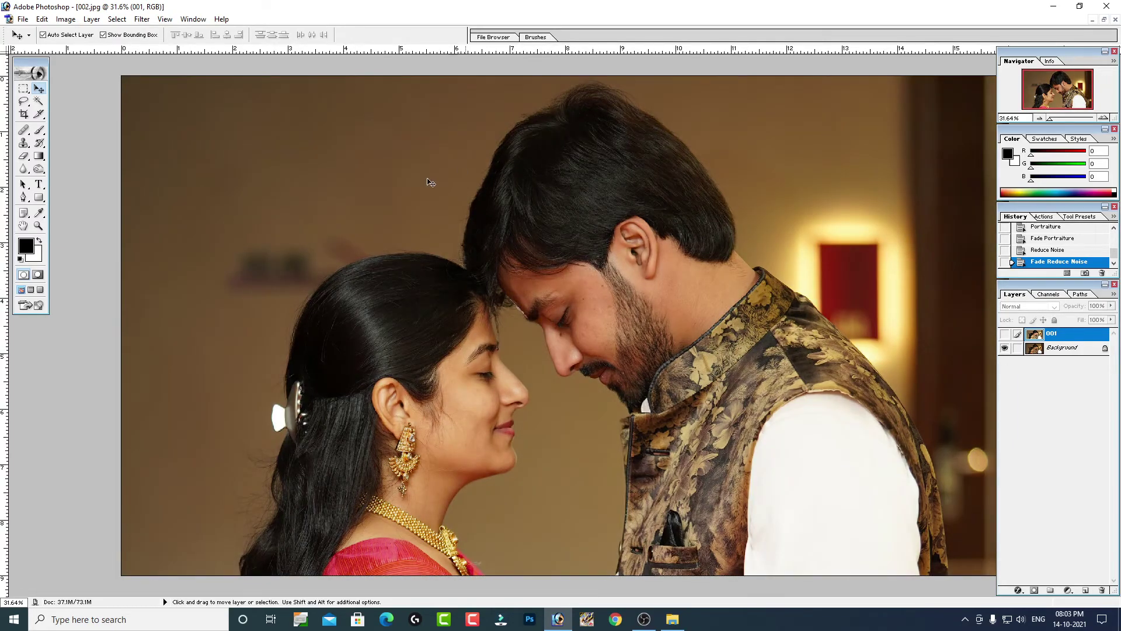
left_click(1004, 335)
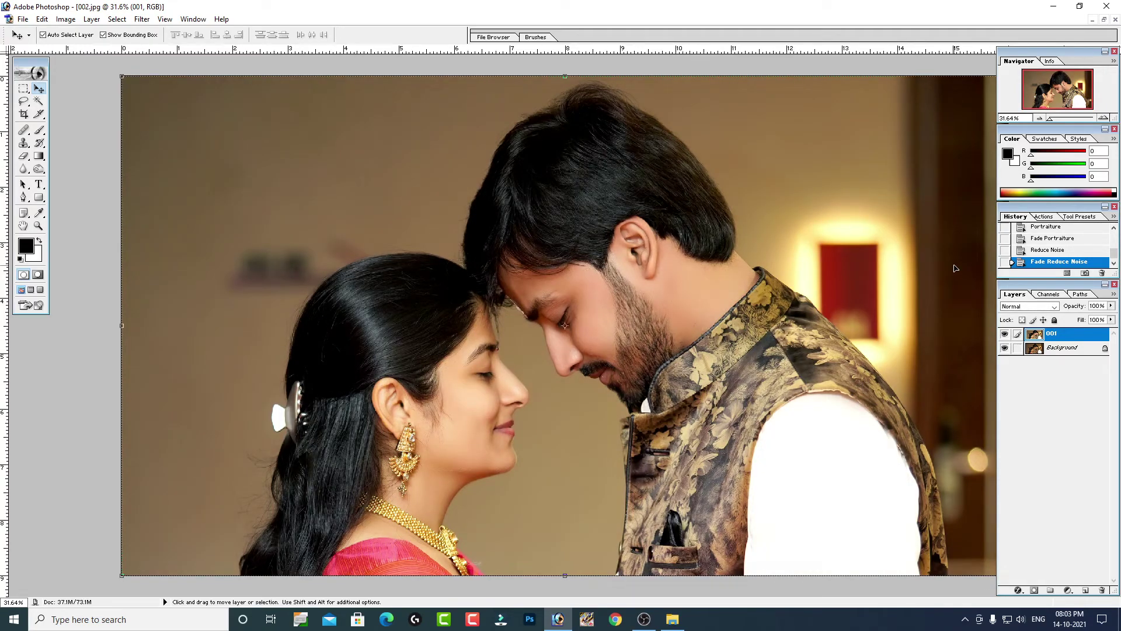
scroll(563, 400, "up", 1)
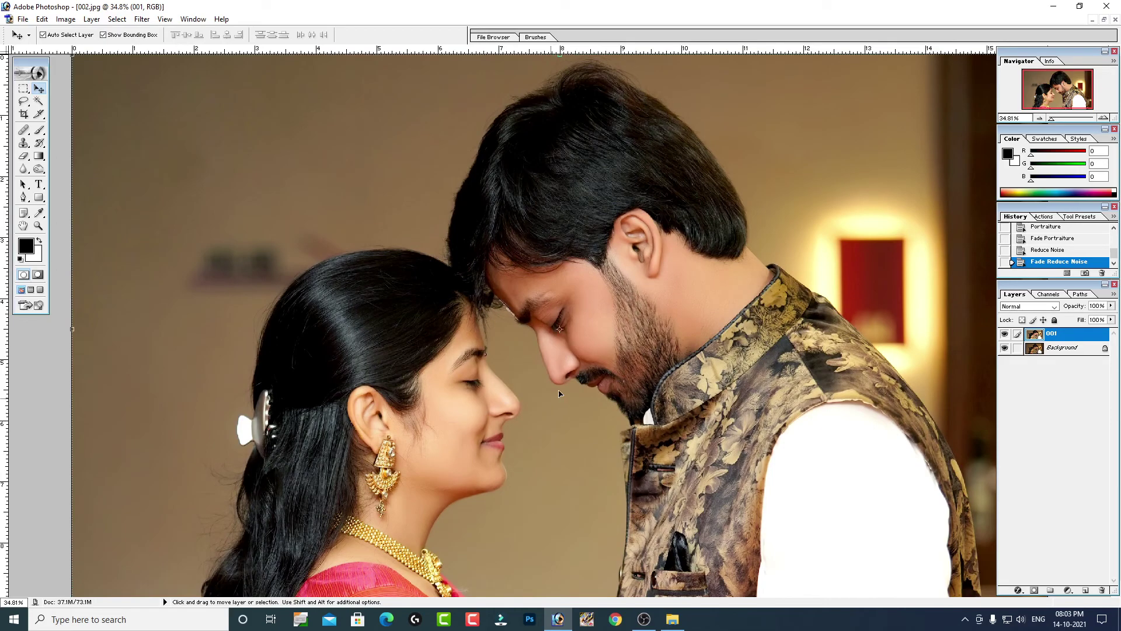
right_click(572, 246)
left_click(599, 257)
key("ctrl+minus")
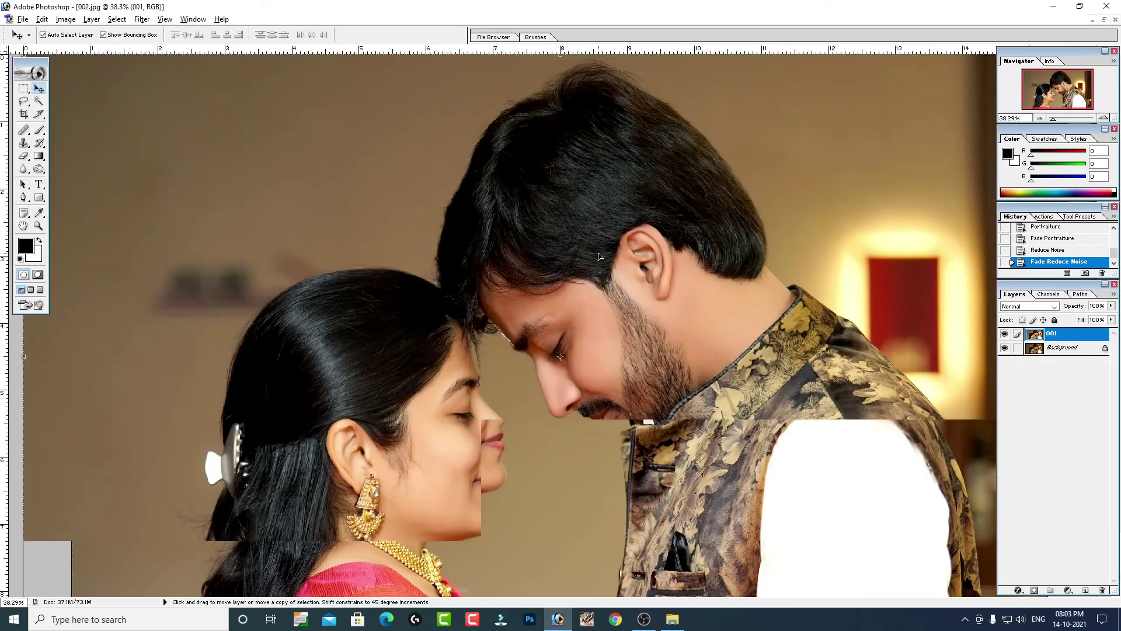
scroll(595, 242, "down", 1)
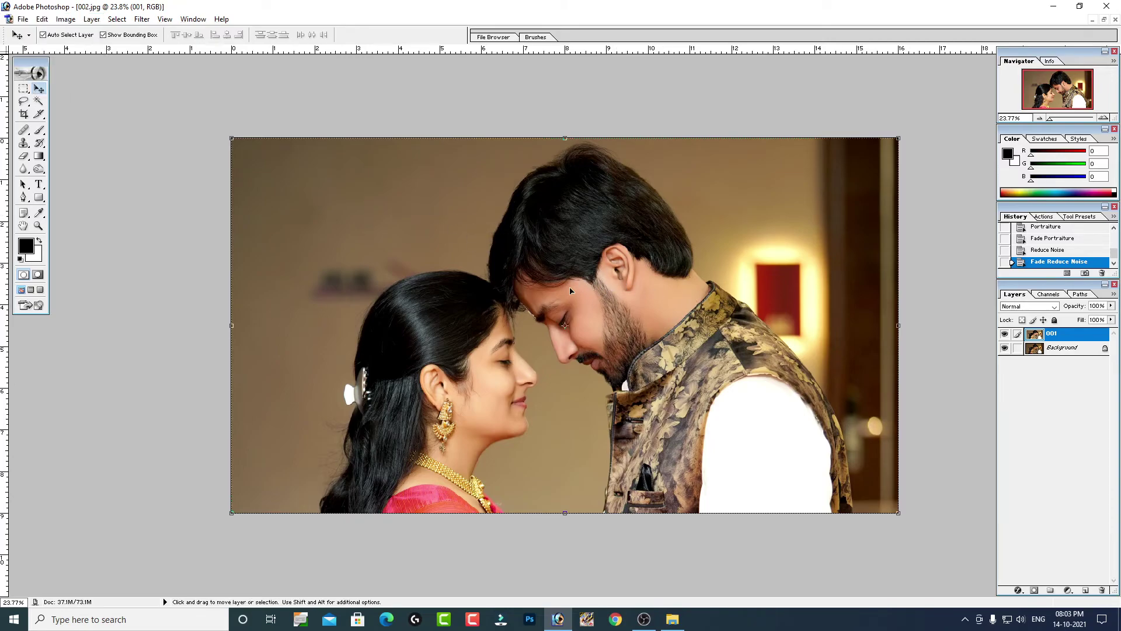
left_click(1004, 348)
left_click(1005, 333)
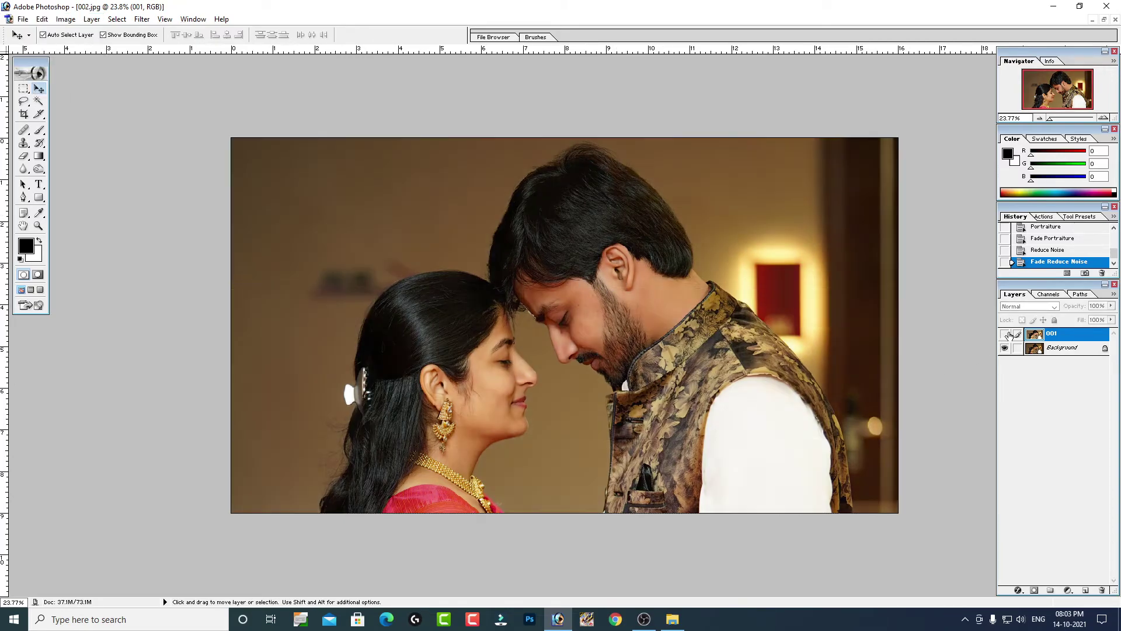
right_click(733, 304)
left_click(750, 313)
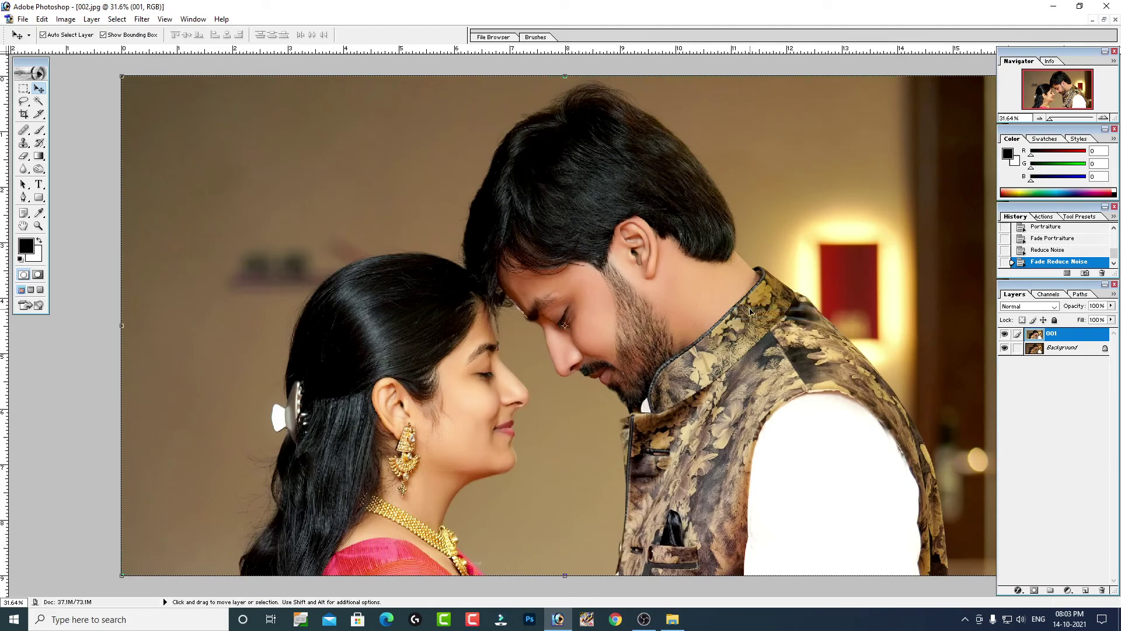